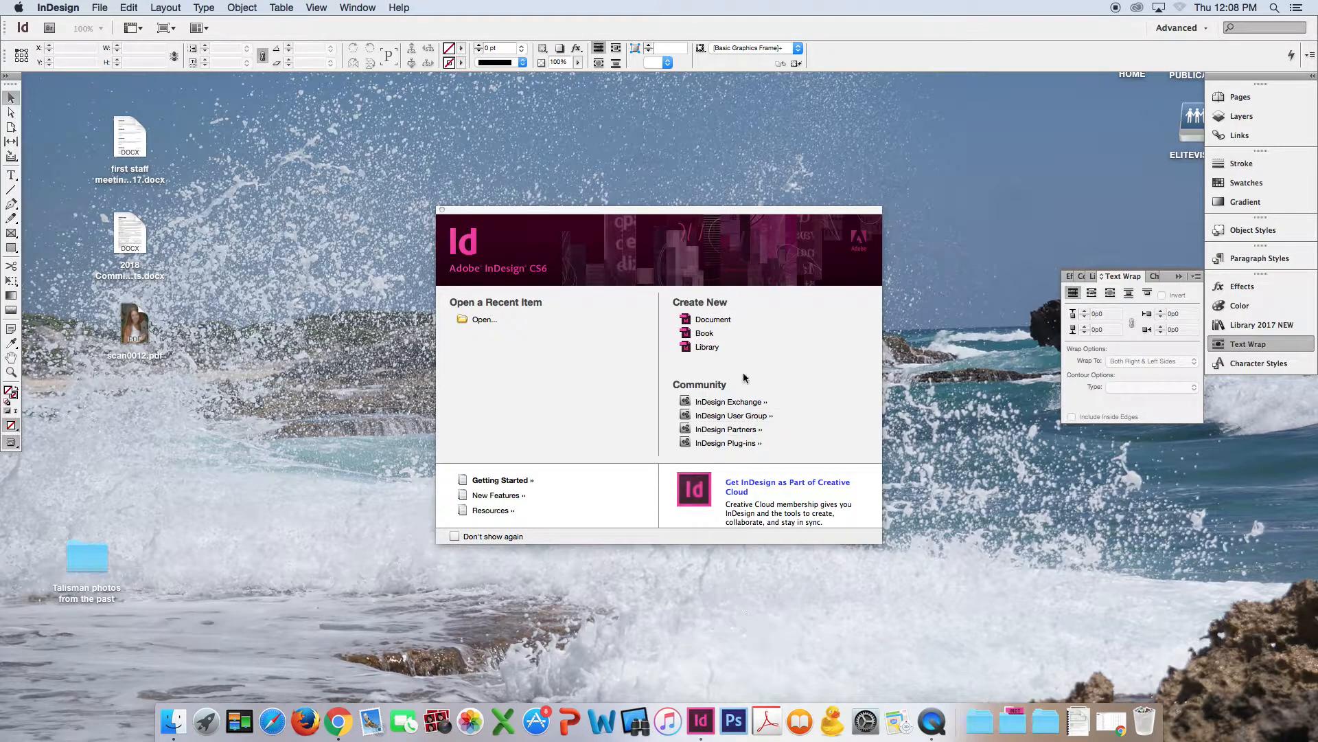
- Create a new one-page Letter-size portrait print document with facing pages and 3p0 margins
{"action": "left_click", "coordinate": [714, 320]}
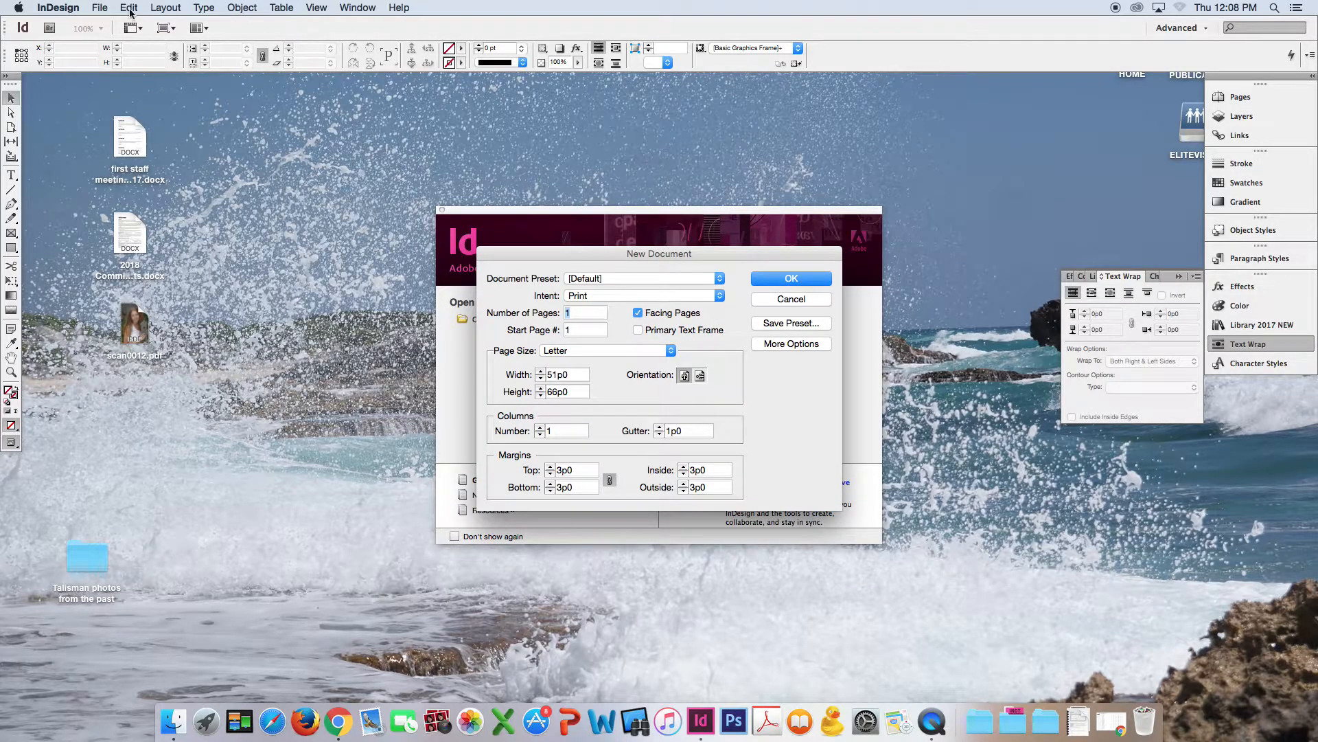
{"action": "left_click", "coordinate": [100, 8]}
{"action": "mouse_move", "coordinate": [109, 24]}
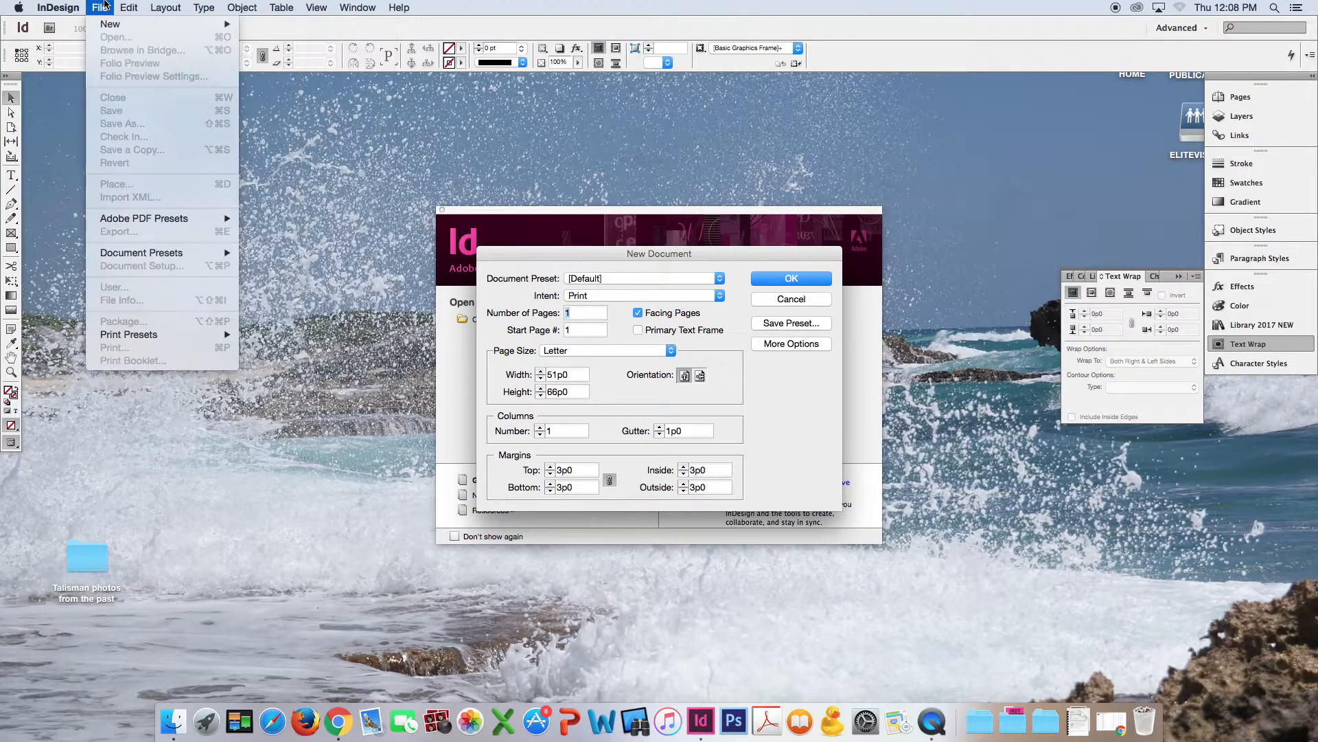
{"action": "left_click", "coordinate": [99, 8]}
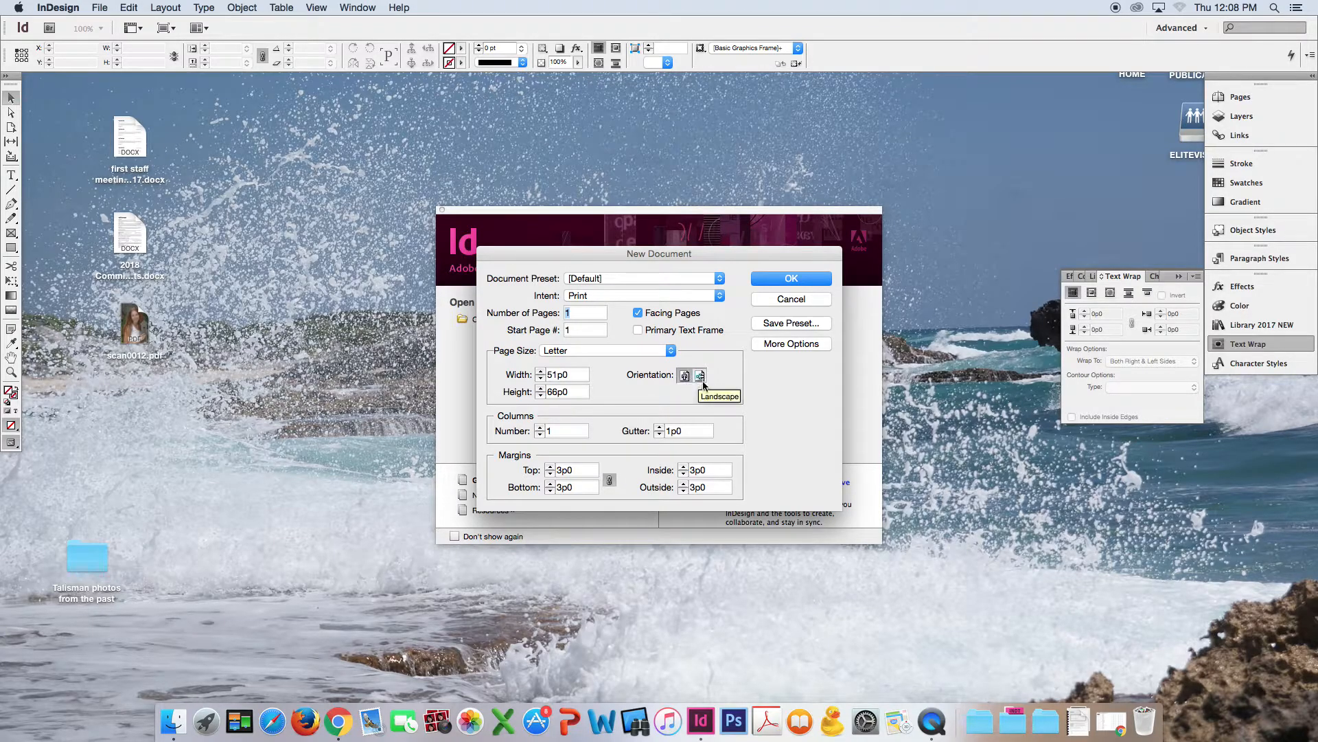
{"action": "left_click", "coordinate": [585, 351]}
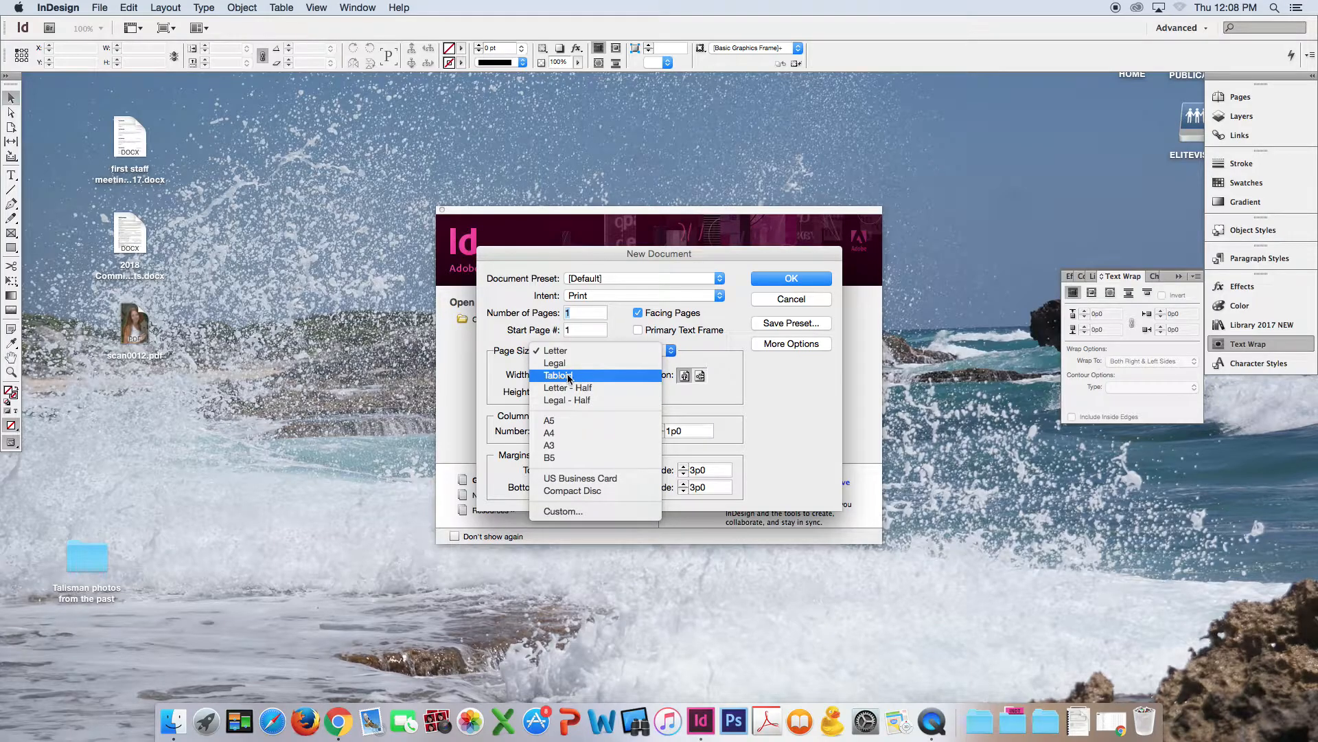
{"action": "left_click", "coordinate": [782, 322]}
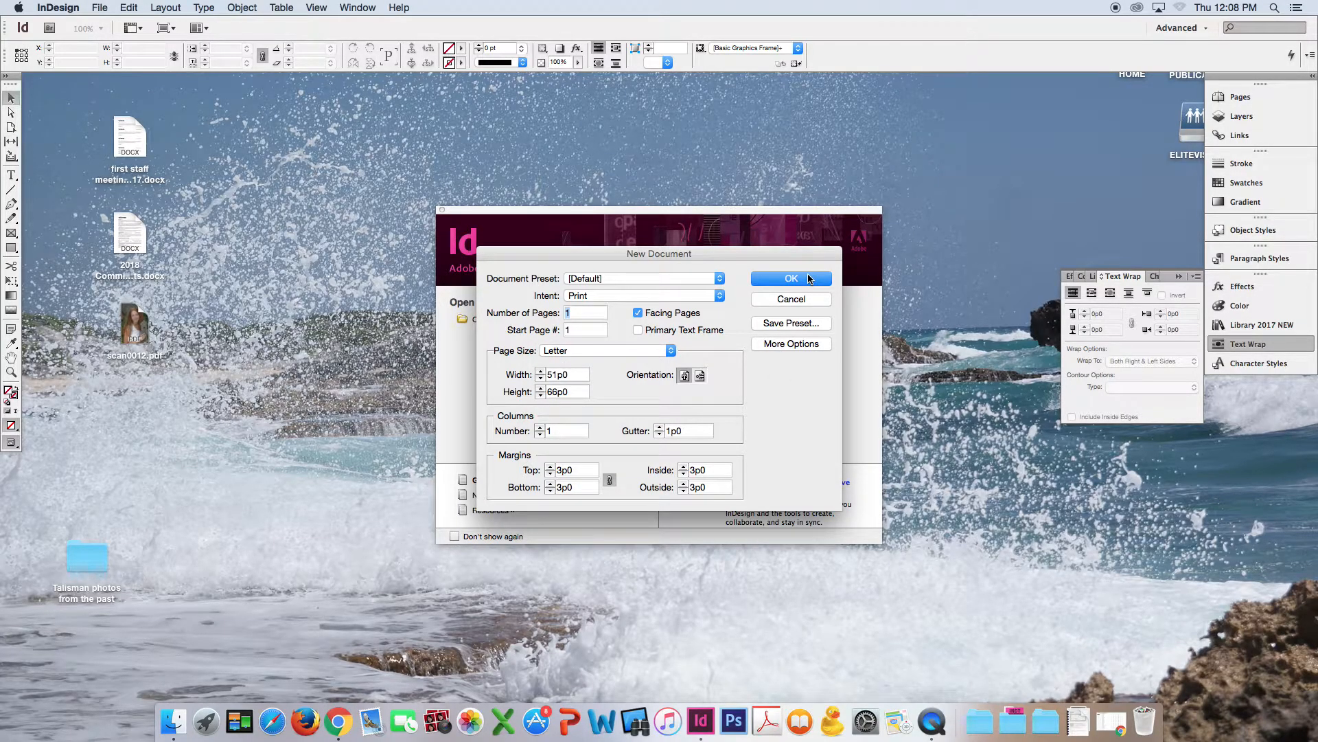
{"action": "left_click", "coordinate": [807, 286]}
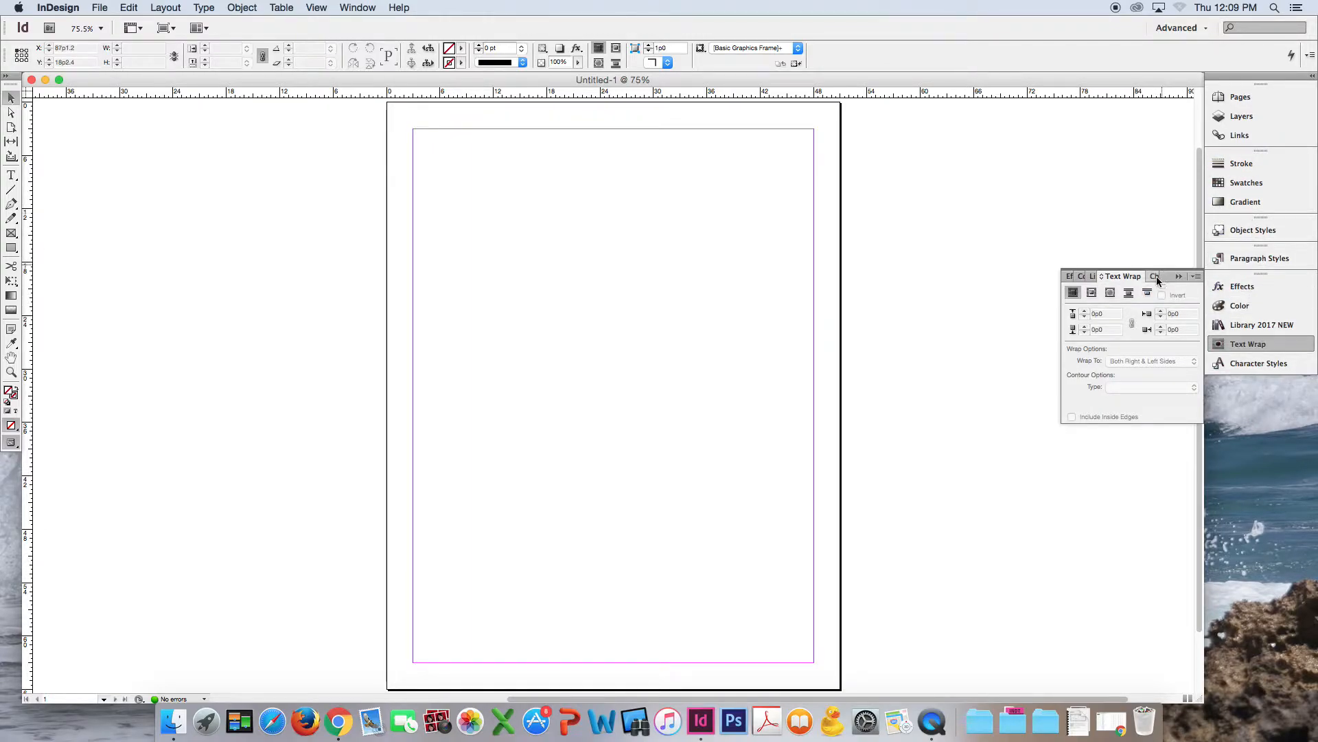
- Collapse the Text Wrap panel and draw a rectangle about 31p2 by 16p10 from the left margin near the page's upper edge
{"action": "left_click", "coordinate": [1178, 276]}
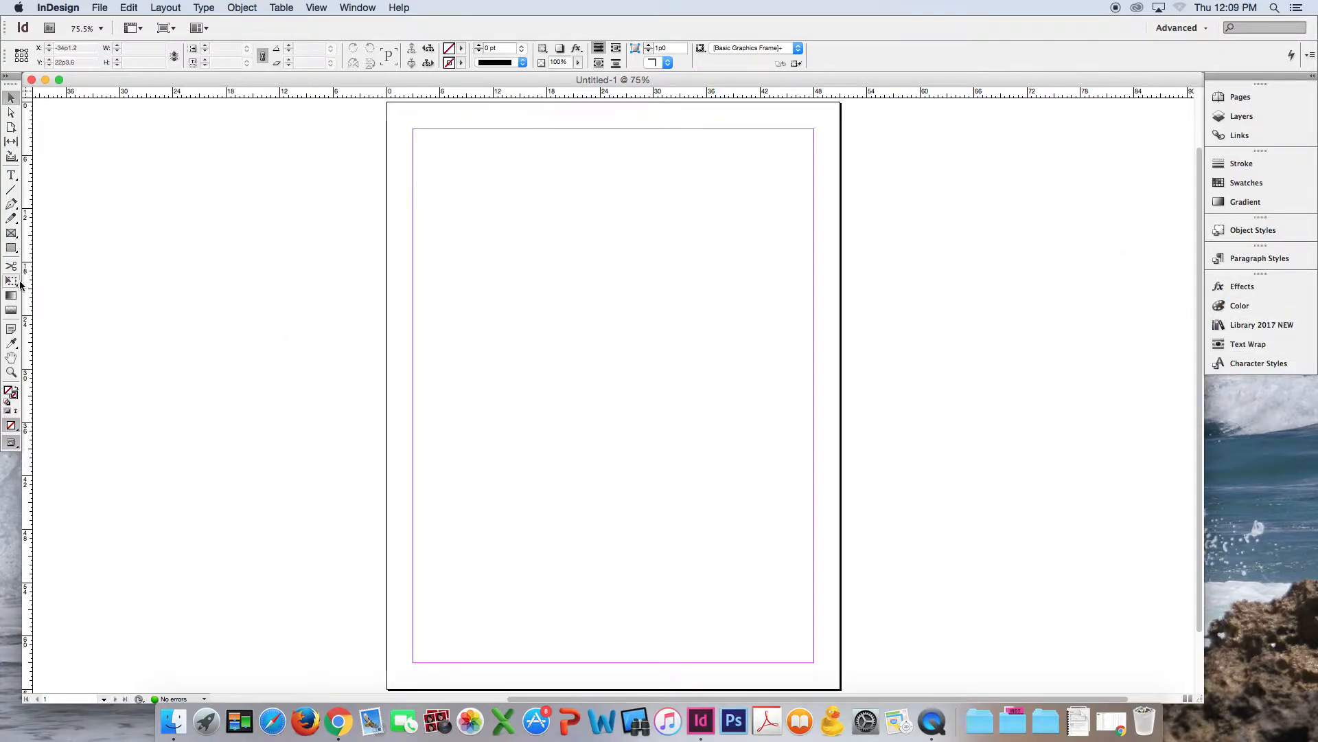
{"action": "left_click", "coordinate": [13, 115]}
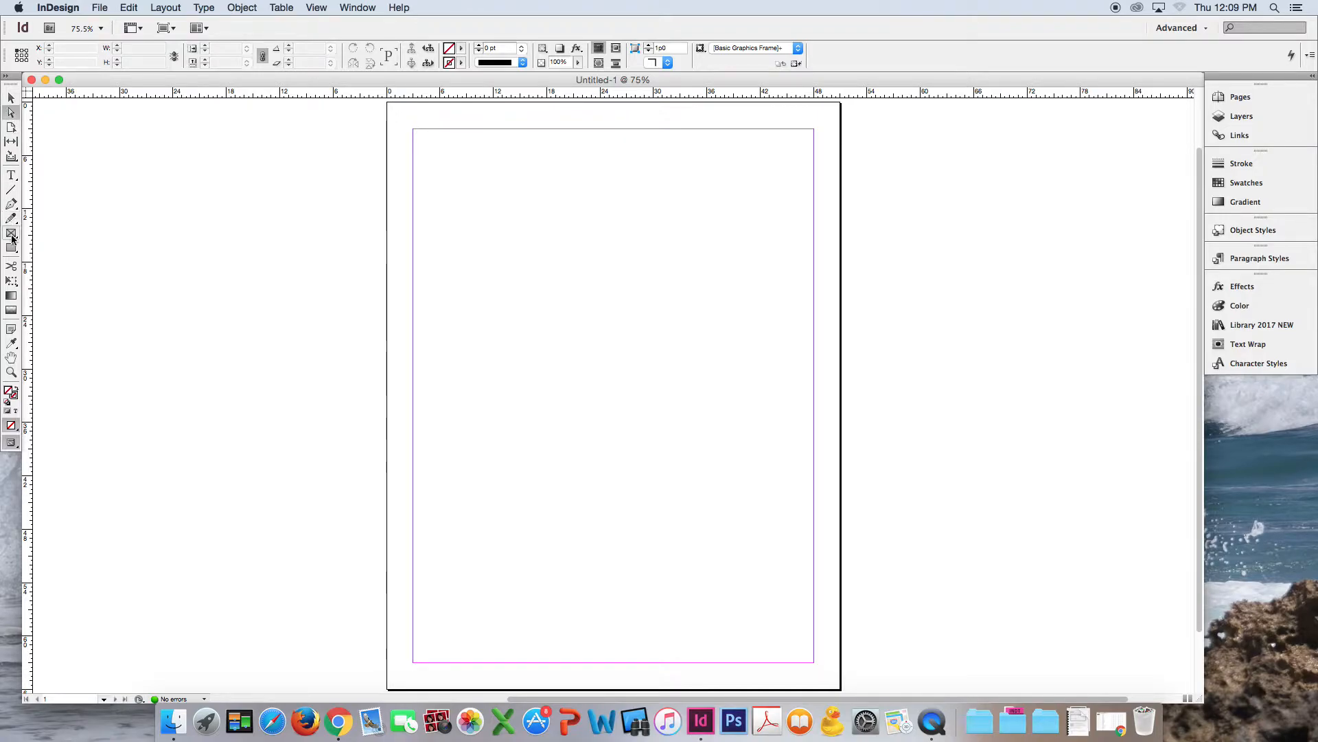
{"action": "left_click", "coordinate": [11, 176]}
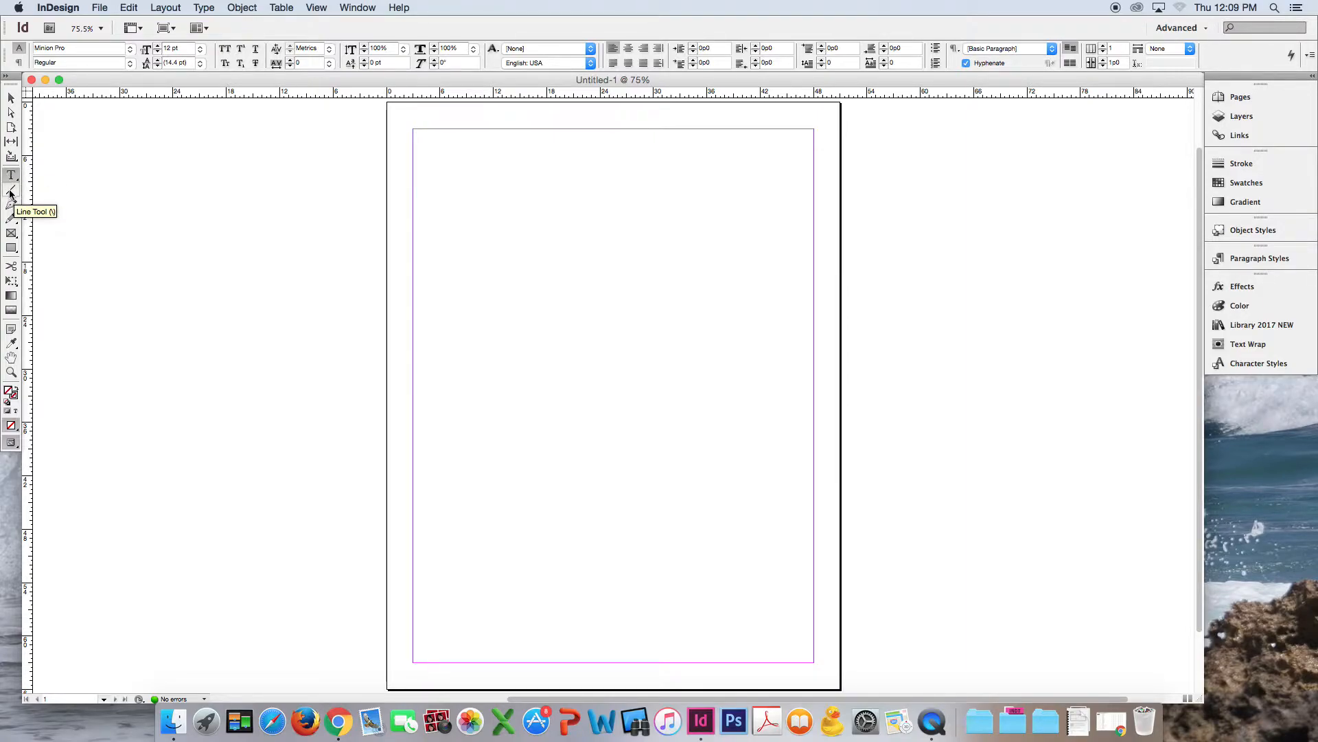
{"action": "left_click", "coordinate": [12, 247]}
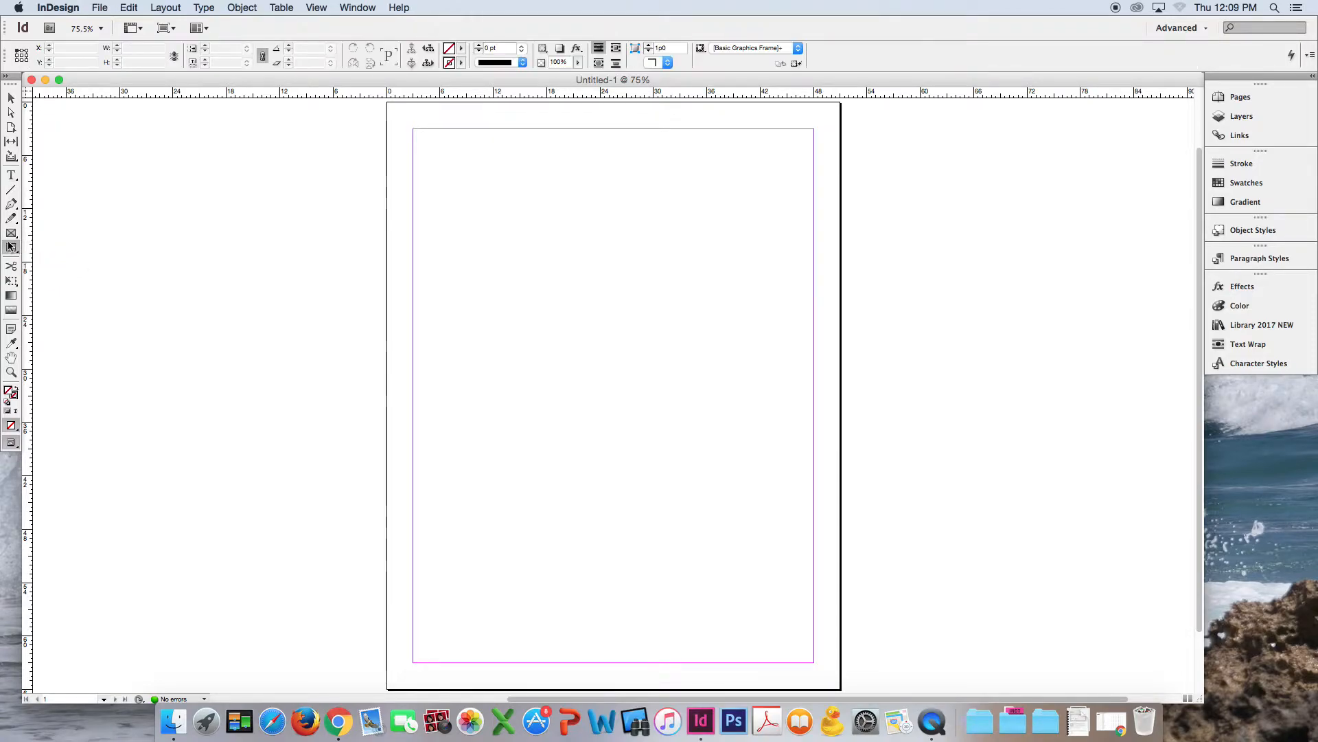
{"action": "left_click_drag", "start_coordinate": [414, 151], "coordinate": [691, 300]}
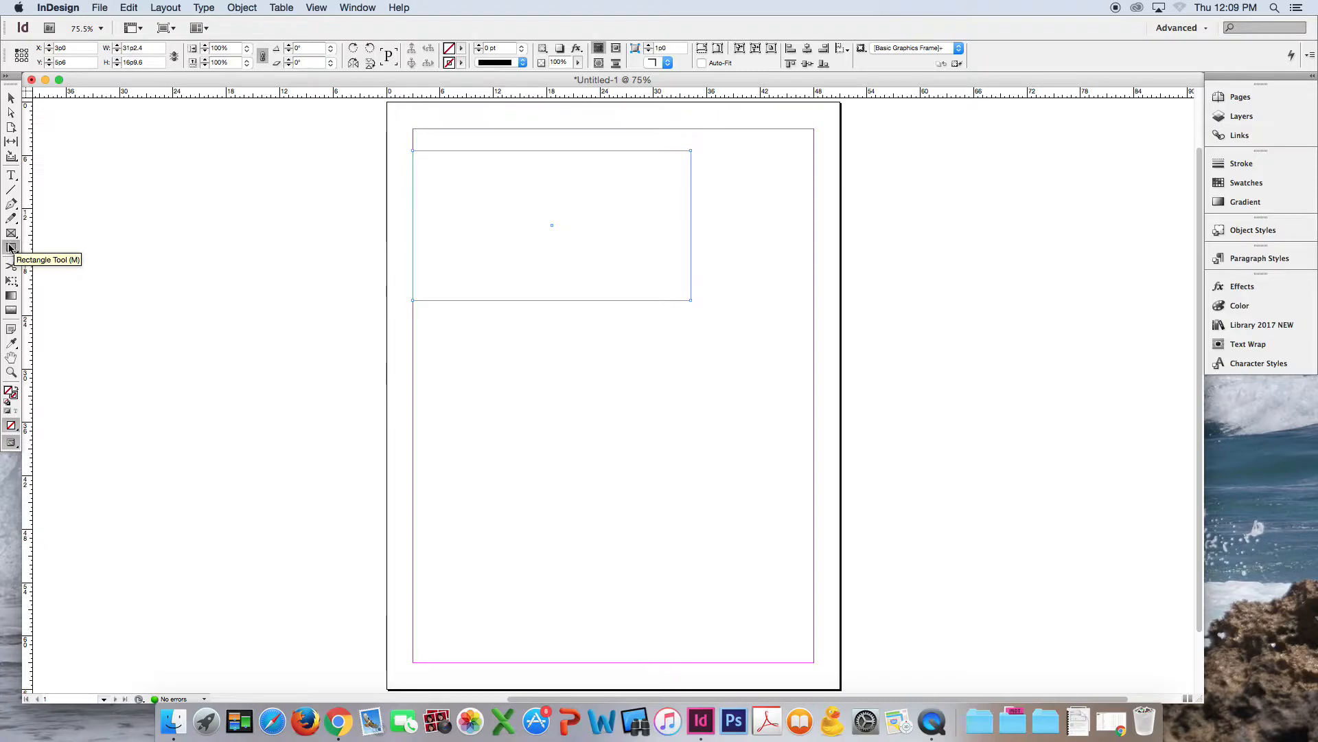
{"action": "left_click", "coordinate": [269, 202]}
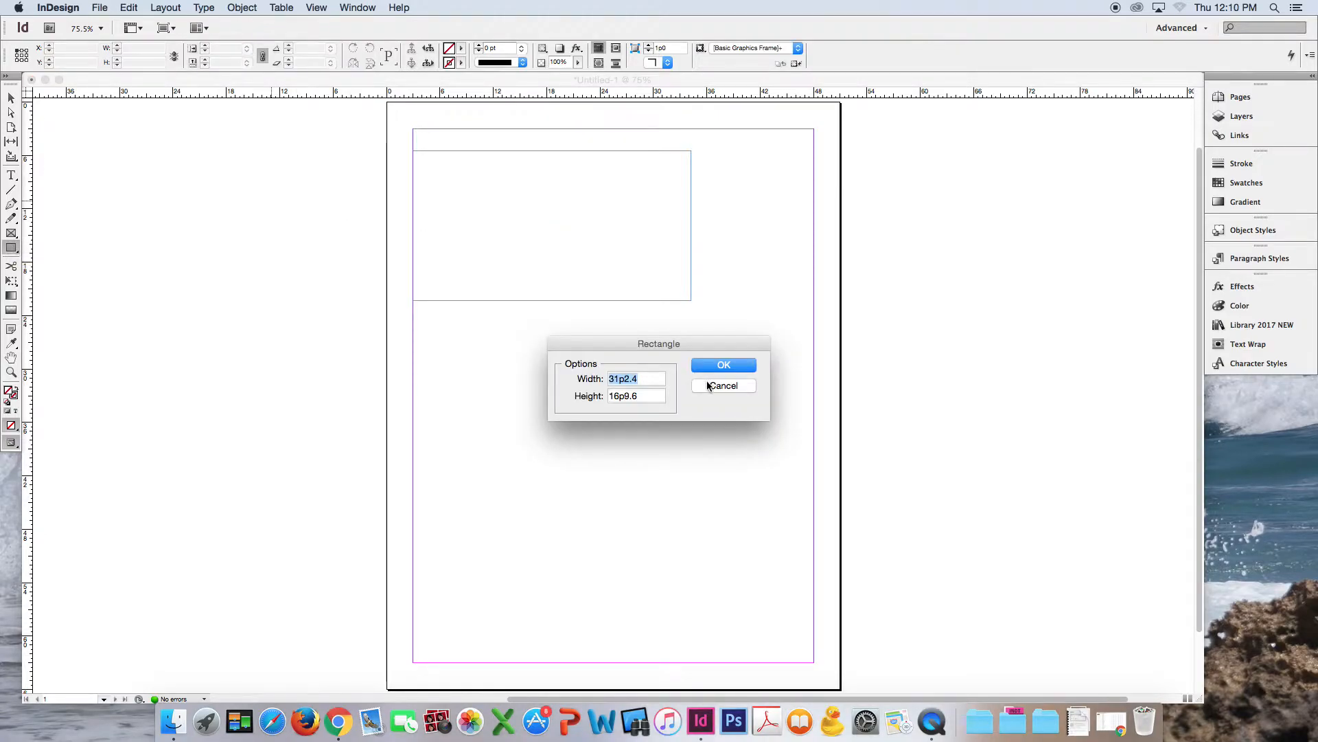
{"action": "left_click", "coordinate": [708, 386]}
{"action": "left_click", "coordinate": [725, 323]}
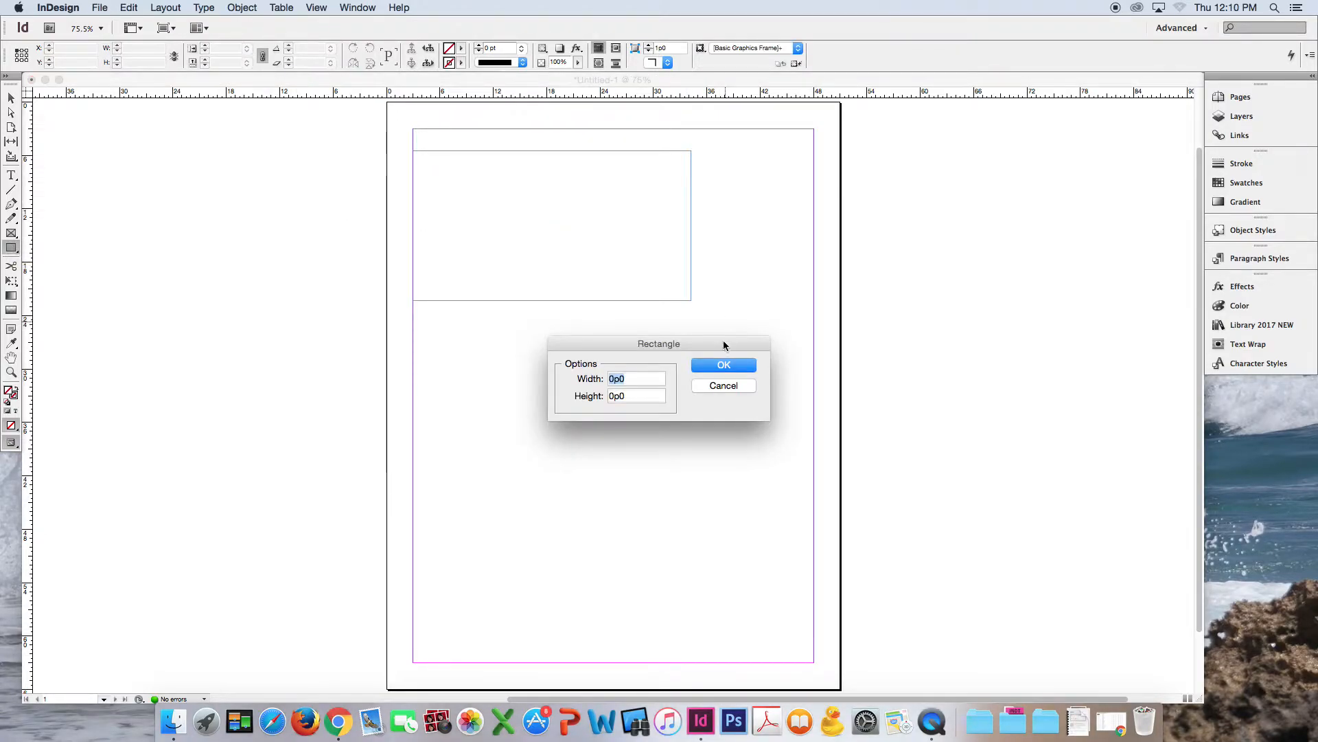
{"action": "left_click", "coordinate": [717, 383]}
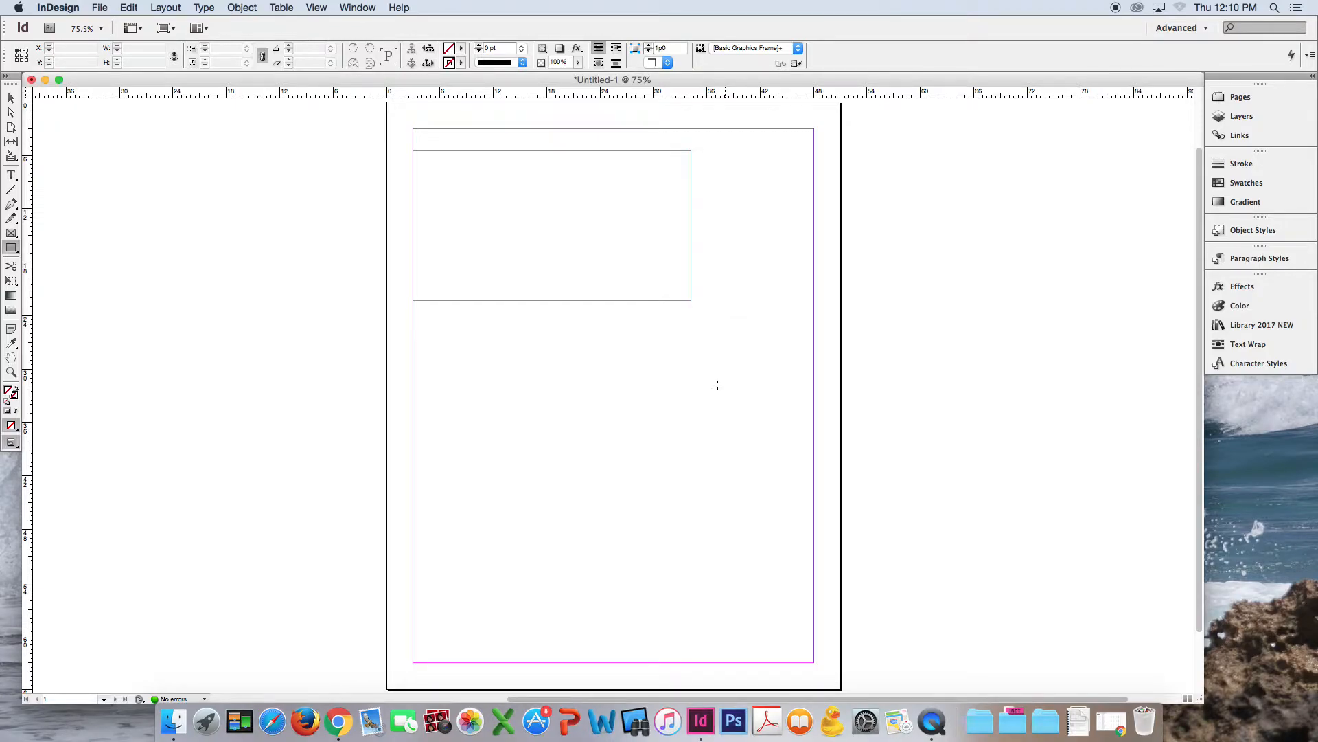
- Draw a rectangular placeholder frame about 18p2 by 17p6 on the pasteboard beside the page
{"action": "left_click", "coordinate": [11, 233]}
{"action": "left_click_drag", "start_coordinate": [198, 250], "coordinate": [358, 404]}
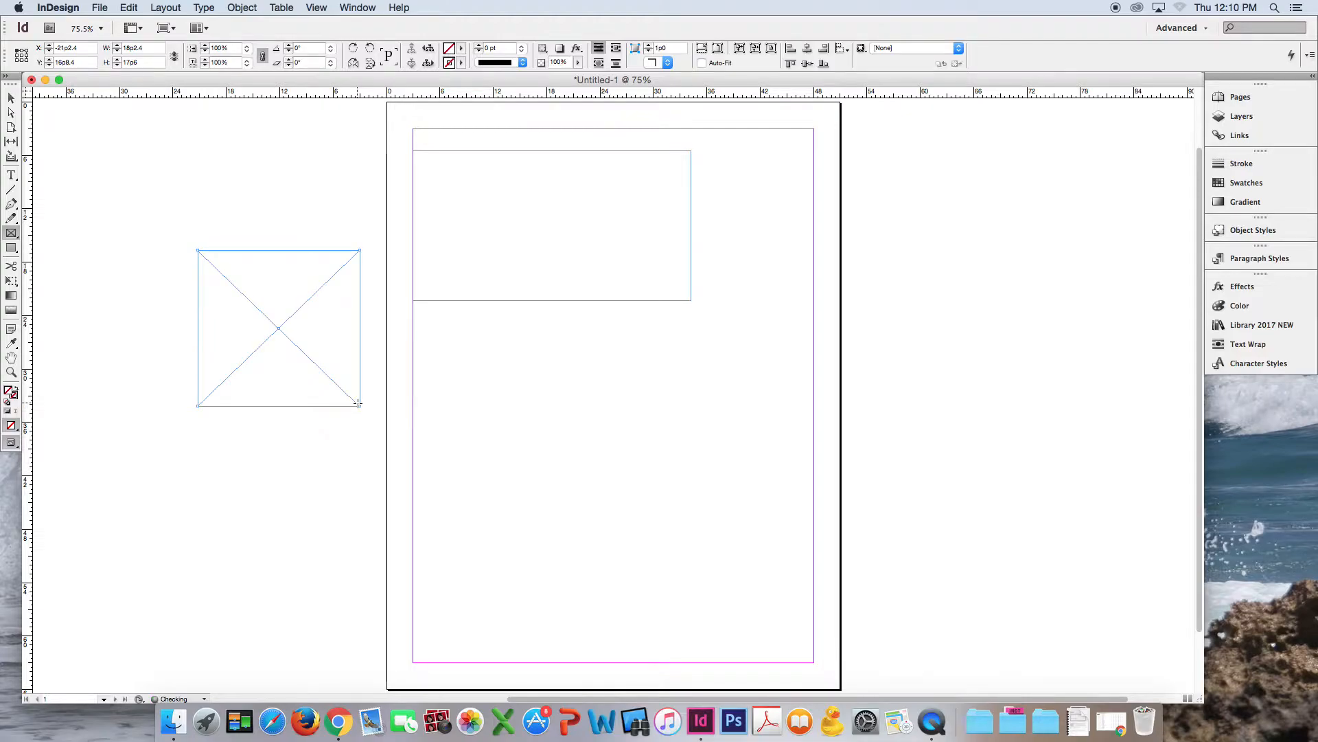
{"action": "left_click", "coordinate": [484, 366]}
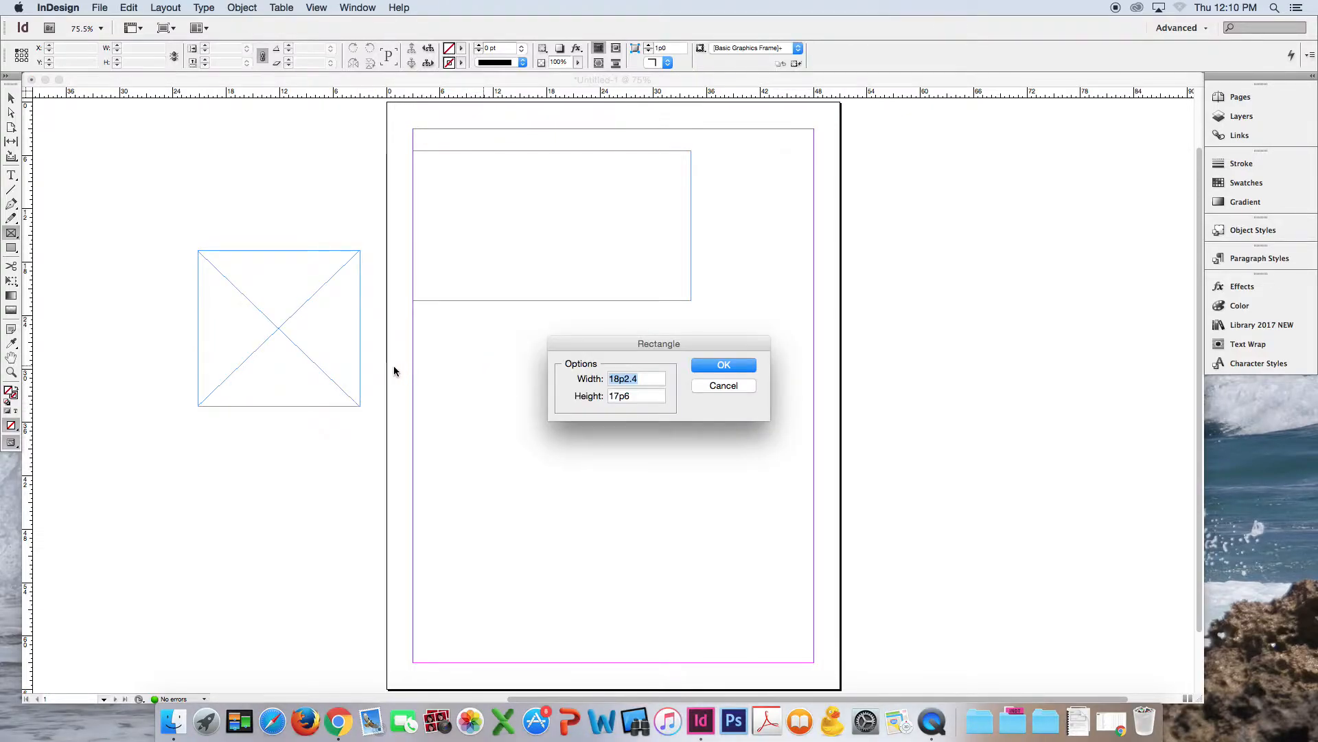
{"action": "left_click", "coordinate": [706, 381]}
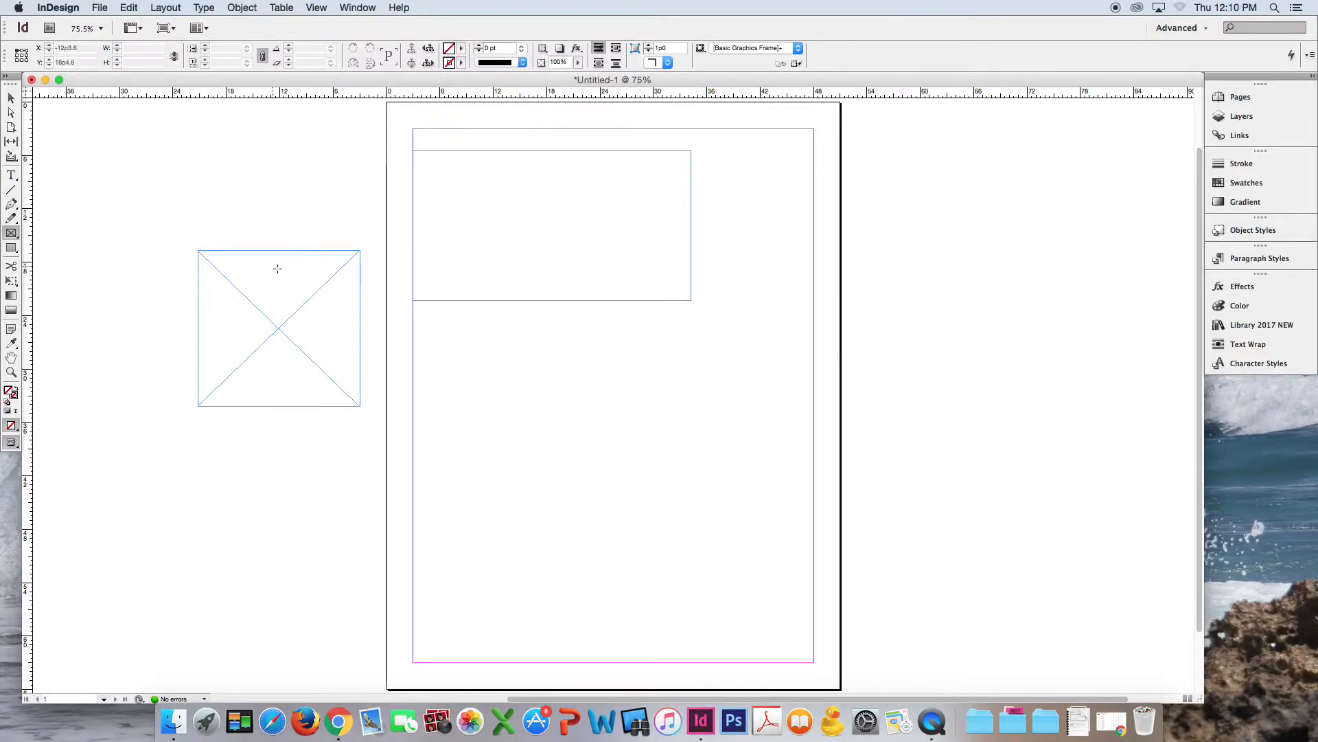
- Move the placeholder frame onto the page below the rectangle and shift the rectangle slightly down to Y 6p6
{"action": "left_click", "coordinate": [9, 100]}
{"action": "left_click", "coordinate": [261, 268]}
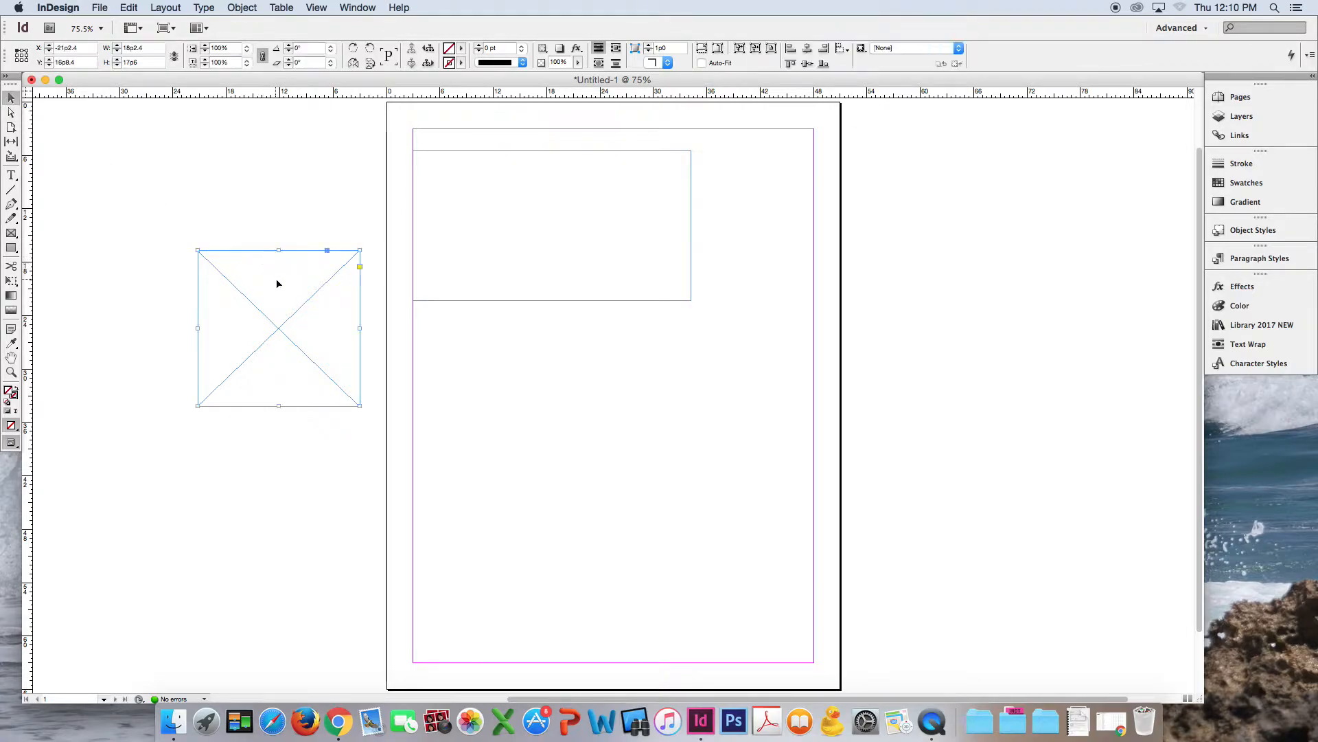
{"action": "left_click_drag", "start_coordinate": [233, 285], "coordinate": [579, 382]}
{"action": "key", "text": "super+z"}
{"action": "left_click_drag", "start_coordinate": [330, 388], "coordinate": [544, 389]}
{"action": "left_click", "coordinate": [496, 301]}
{"action": "mouse_move", "coordinate": [496, 300]}
{"action": "left_mouse_down"}
{"action": "mouse_move", "coordinate": [648, 309]}
{"action": "mouse_move", "coordinate": [498, 315]}
{"action": "left_mouse_up"}
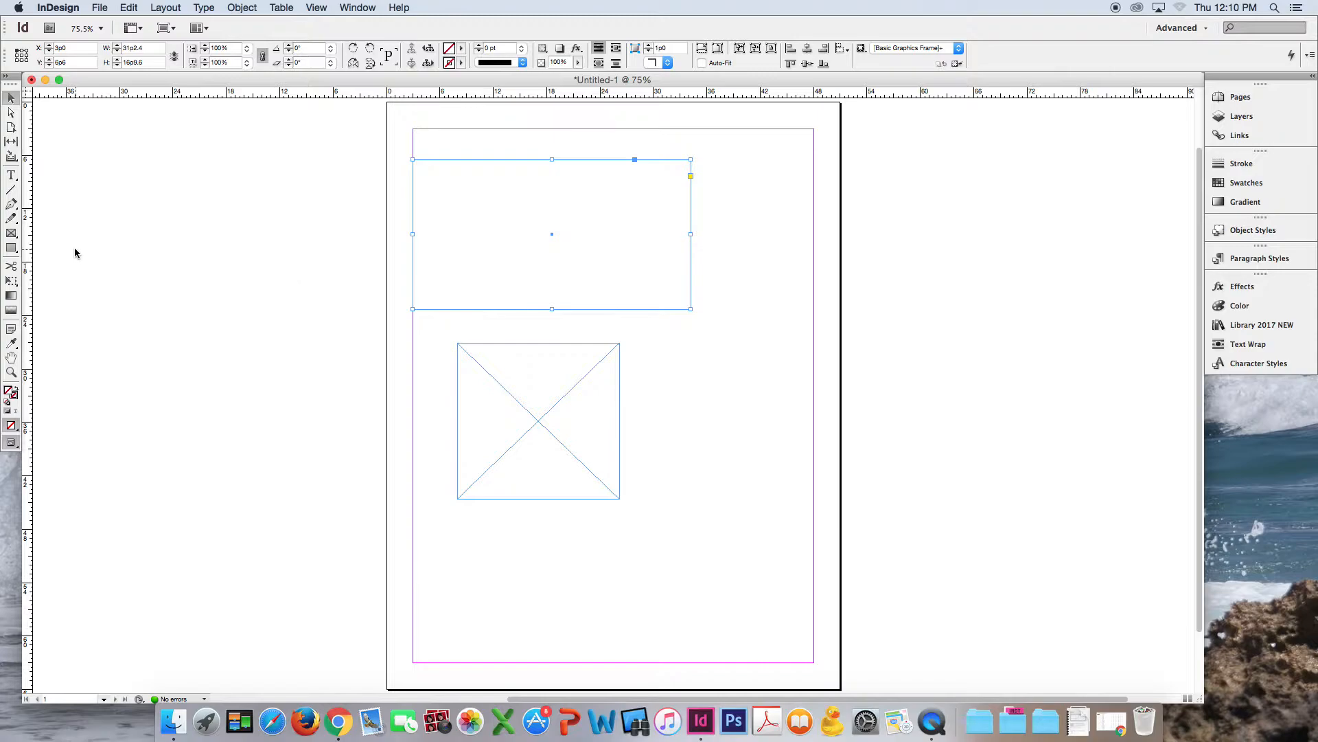
- Enter the headline "Student Views on Social Media" as text in the large rectangle
{"action": "left_click", "coordinate": [12, 177]}
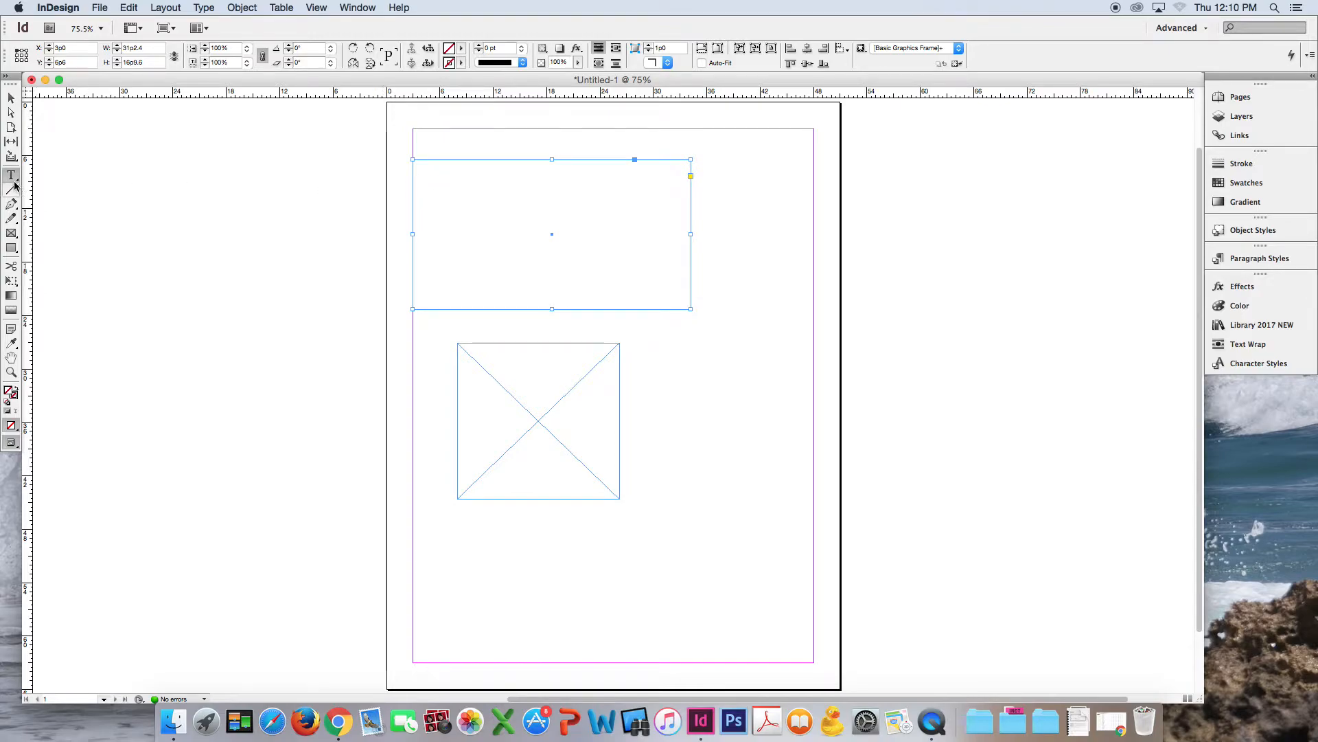
{"action": "left_click", "coordinate": [490, 184]}
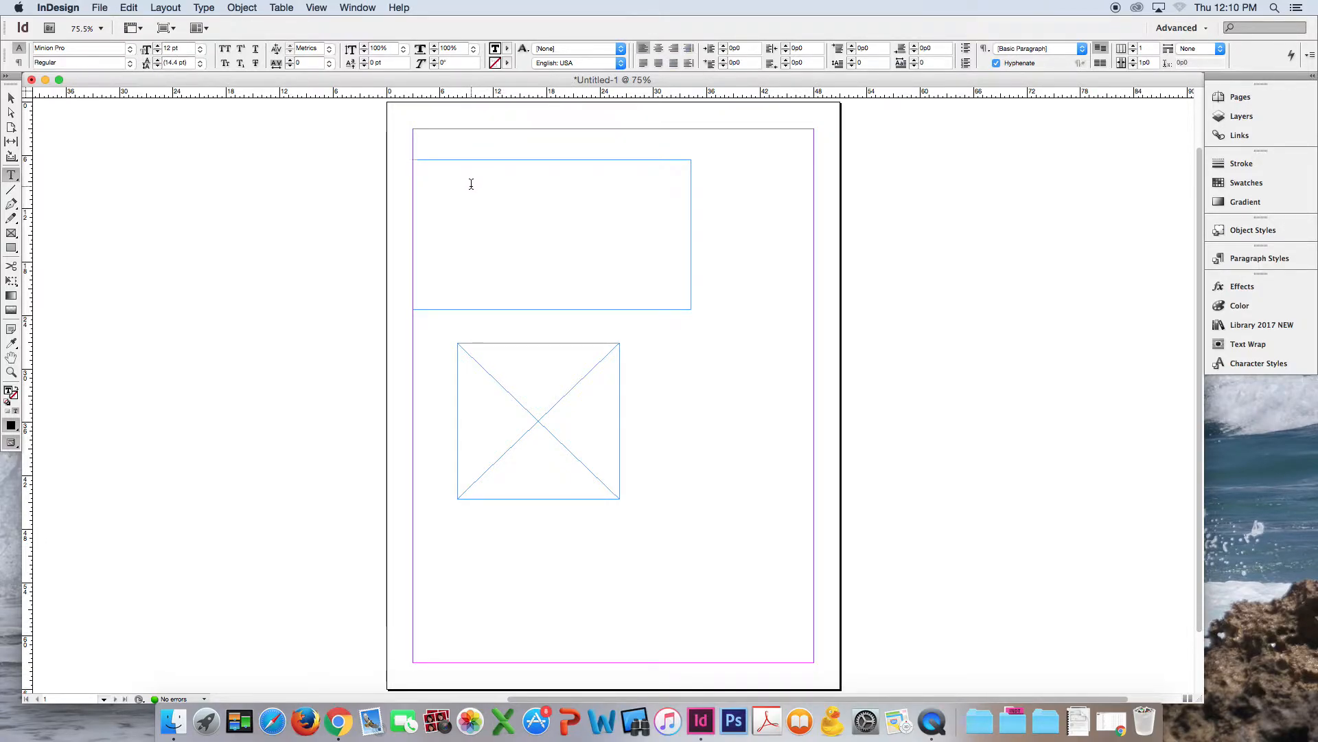
{"action": "type", "text": "Student Views on Social Media"}
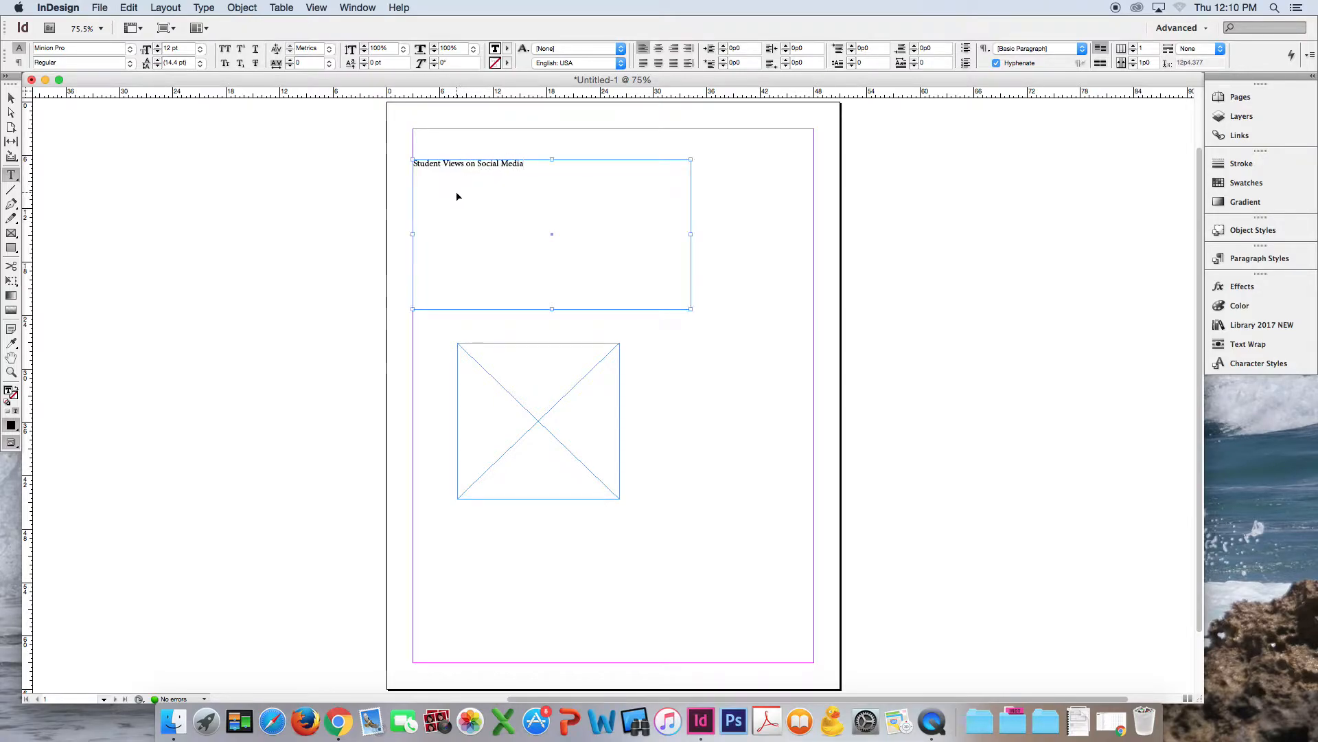
- Format the whole headline in Myanmar MN Bold at 30 pt
{"action": "key", "text": "super+a"}
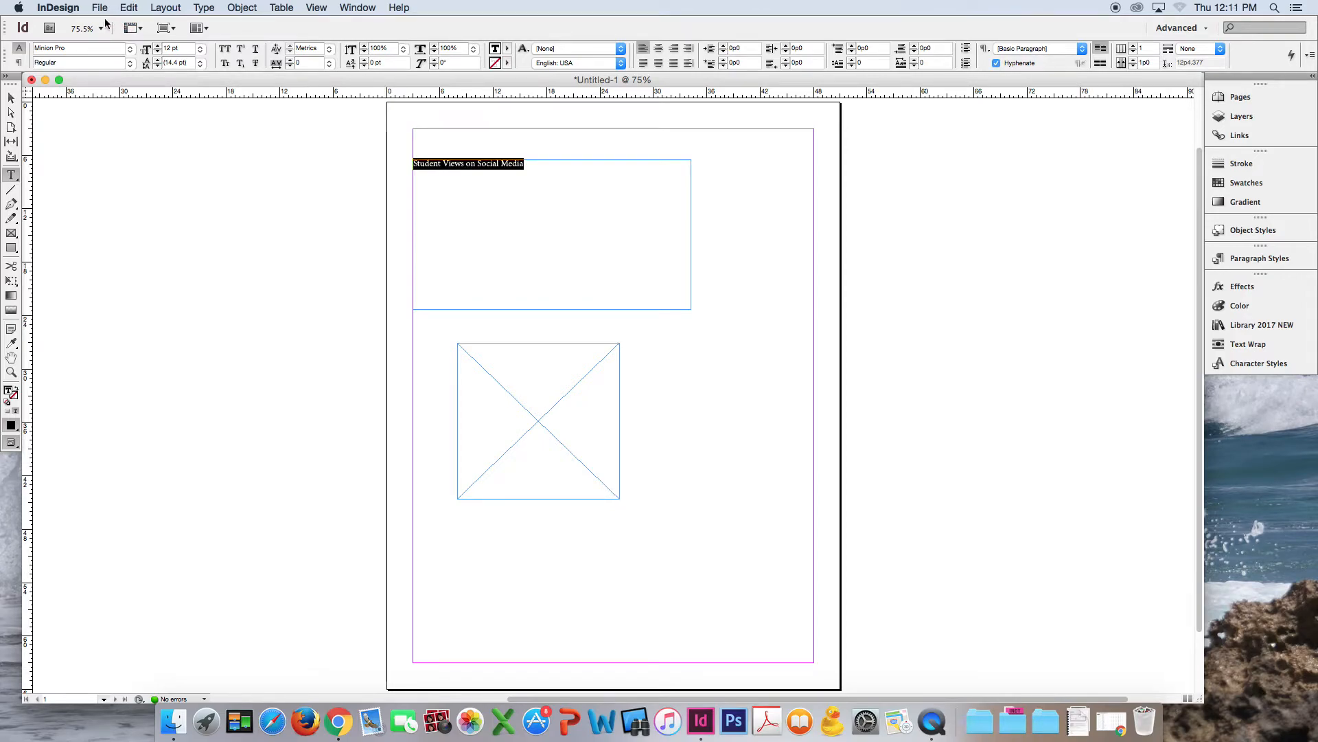
{"action": "left_click", "coordinate": [130, 53]}
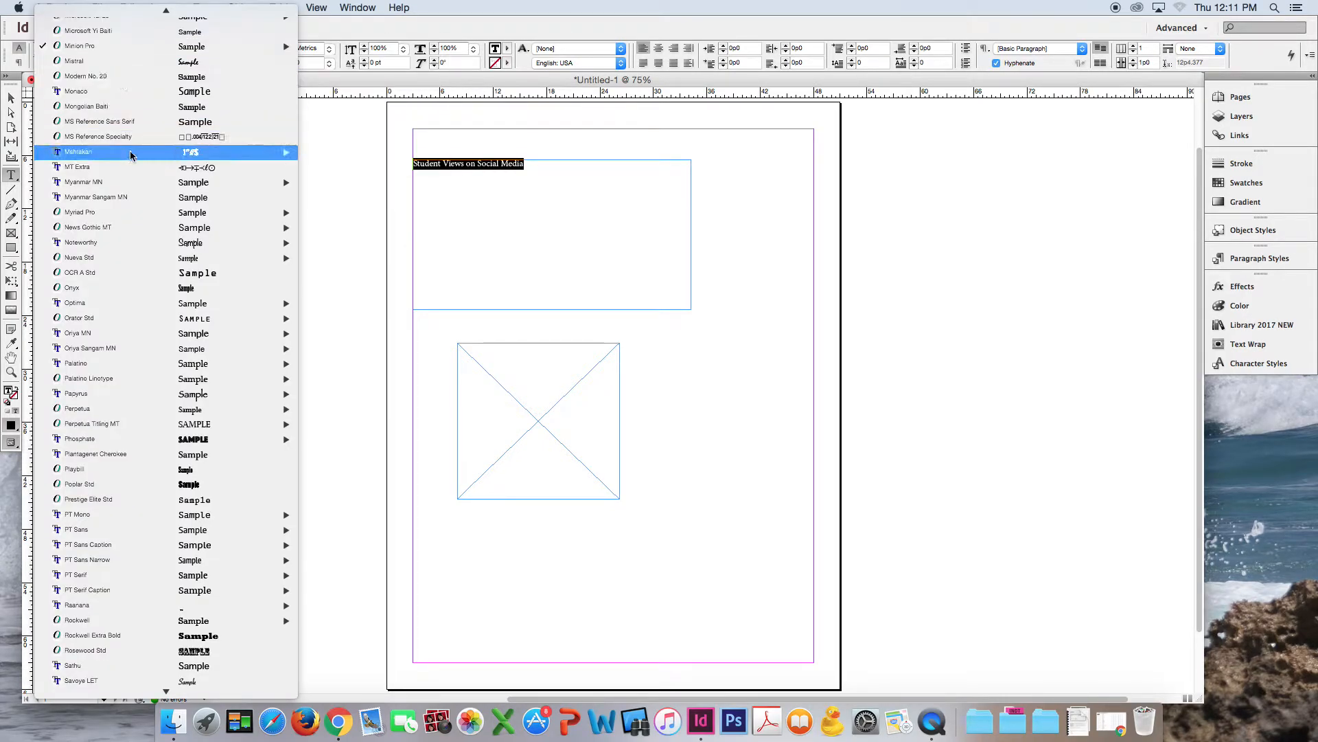
{"action": "mouse_move", "coordinate": [131, 164]}
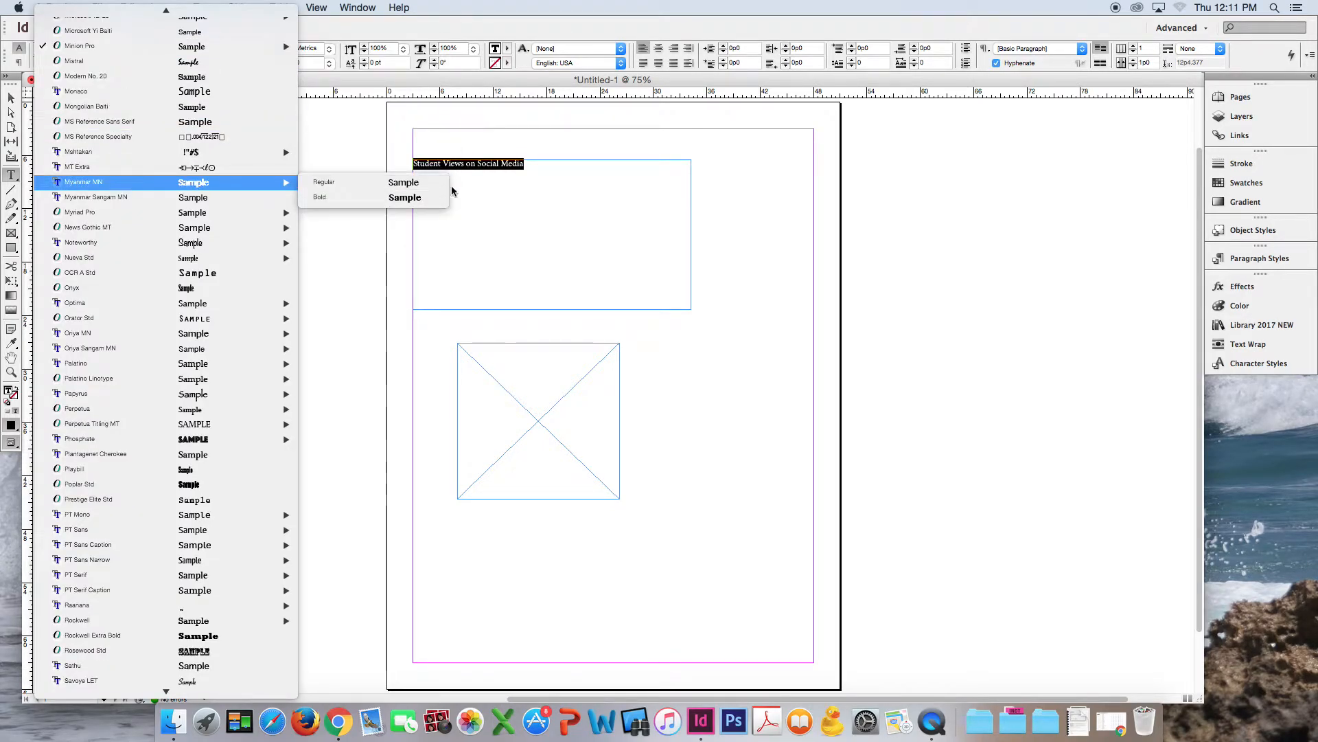
{"action": "left_click", "coordinate": [359, 198]}
{"action": "left_click_drag", "start_coordinate": [181, 48], "coordinate": [140, 48]}
{"action": "type", "text": "30"}
{"action": "key", "text": "Return"}
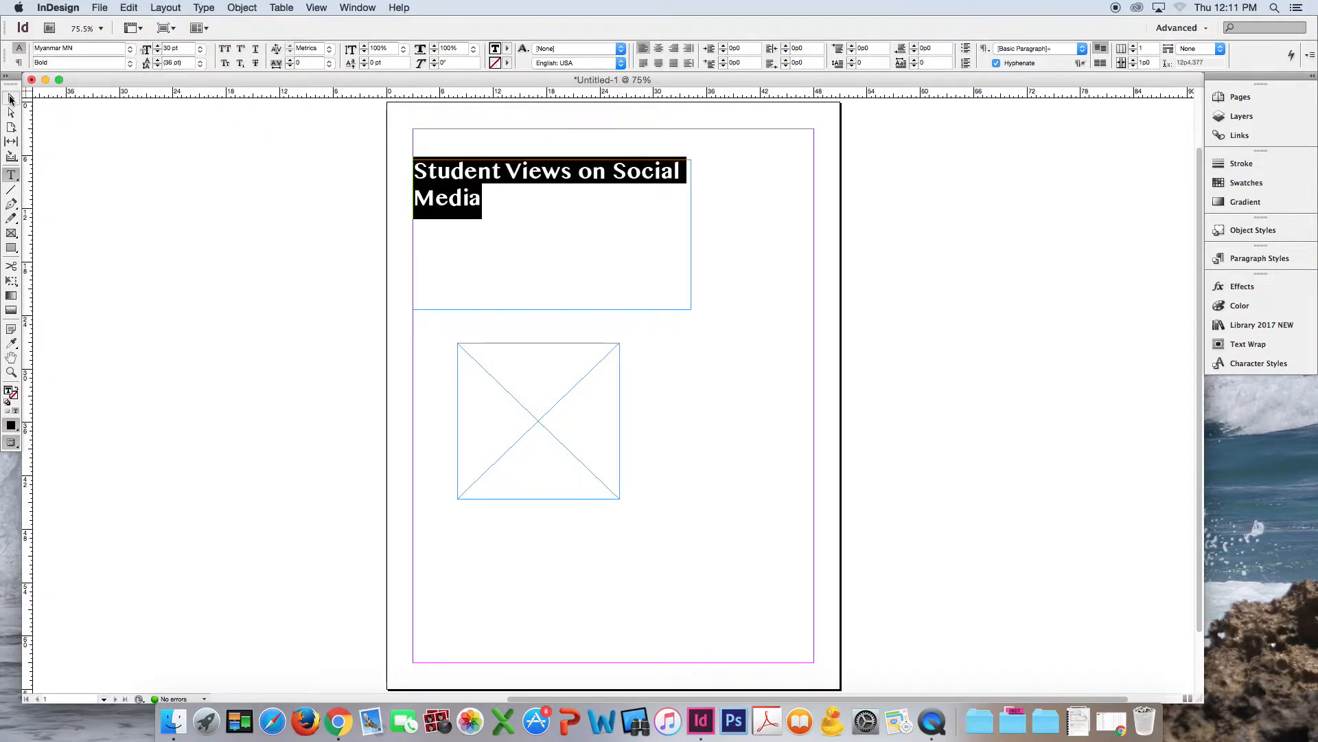
- Resize the headline frame to one line, about 39p10 by 3p1, and shrink the placeholder frame to about 11p4 by 12p4 directly beneath it
{"action": "left_click", "coordinate": [11, 98]}
{"action": "left_click_drag", "start_coordinate": [701, 234], "coordinate": [768, 234]}
{"action": "left_click_drag", "start_coordinate": [591, 309], "coordinate": [633, 195]}
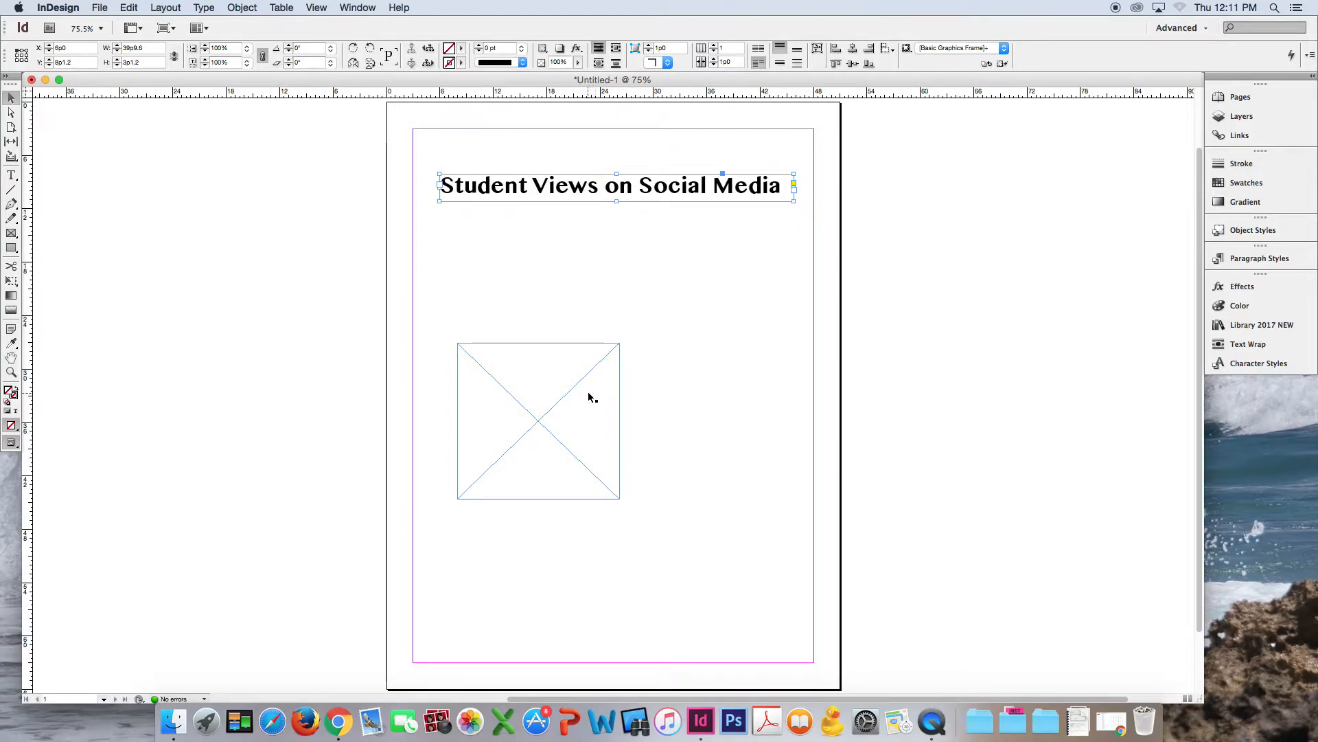
{"action": "left_click", "coordinate": [620, 347]}
{"action": "left_click_drag", "start_coordinate": [621, 341], "coordinate": [542, 216]}
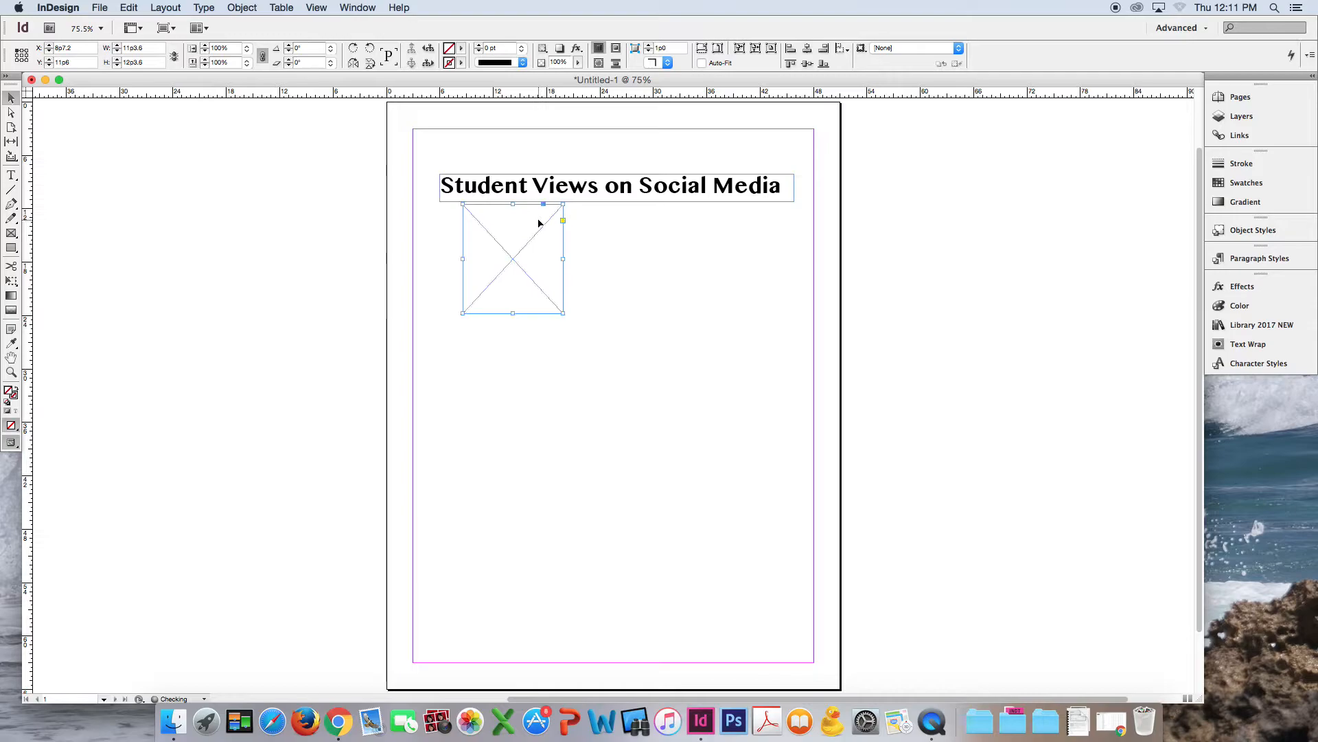
- Delete the leading spaces before the headline and shift its frame slightly to about X 5p10, Y 8p0
{"action": "double_click", "coordinate": [452, 190]}
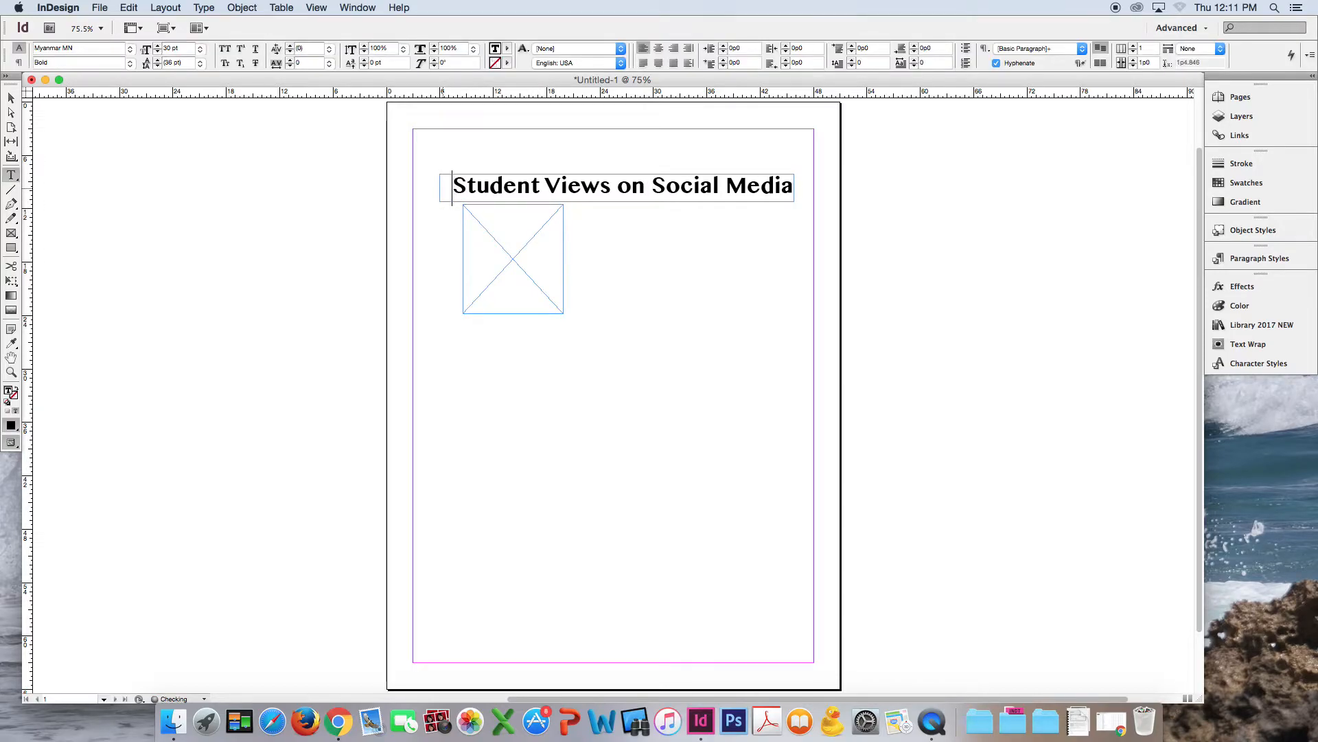
{"action": "scroll", "coordinate": [441, 186], "scroll_direction": "up", "scroll_amount": 2}
{"action": "key", "text": "BackSpace"}
{"action": "key", "text": "BackSpace"}
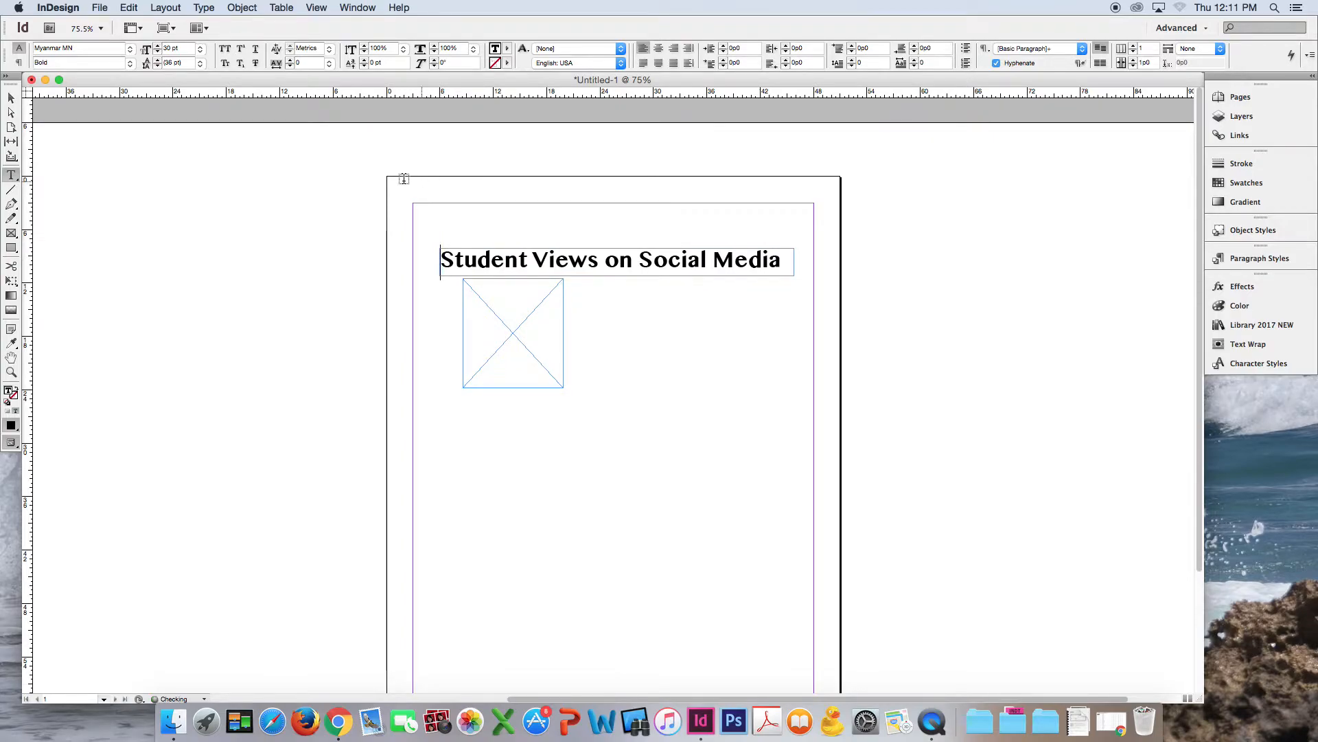
{"action": "left_click", "coordinate": [11, 98]}
{"action": "mouse_move", "coordinate": [508, 256]}
{"action": "left_mouse_down"}
{"action": "mouse_move", "coordinate": [519, 226]}
{"action": "mouse_move", "coordinate": [519, 264]}
{"action": "left_mouse_up"}
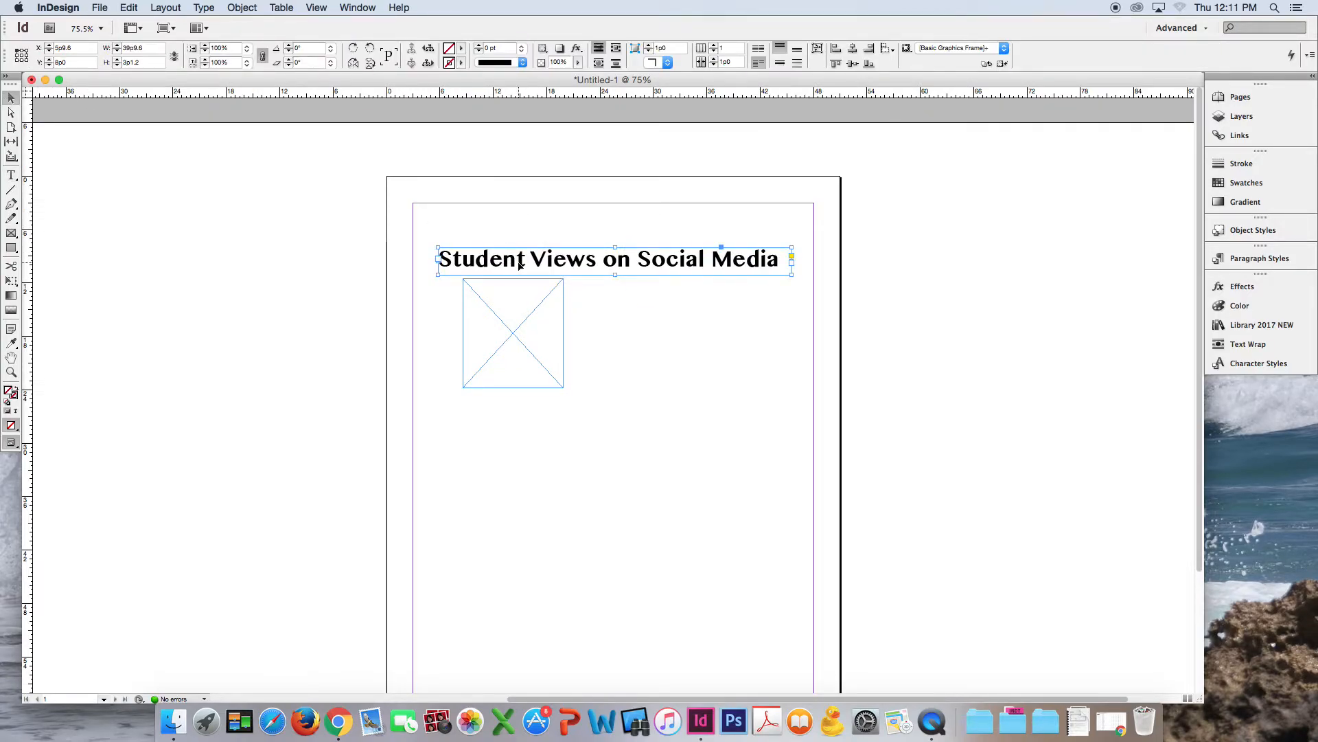
- Add a small text frame reading "25%" to the right of the placeholder frame, narrowed to fit its text
{"action": "key", "text": "m"}
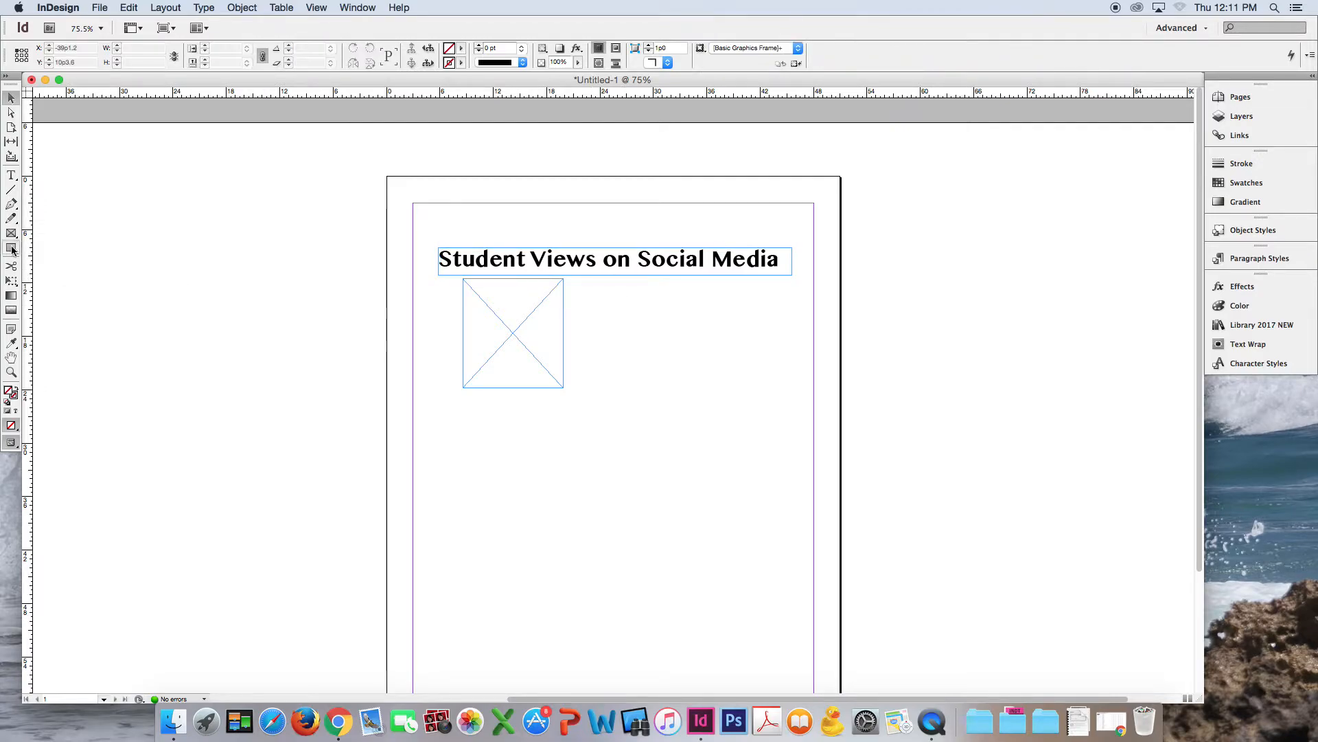
{"action": "left_click_drag", "start_coordinate": [581, 283], "coordinate": [712, 300]}
{"action": "key", "text": "t"}
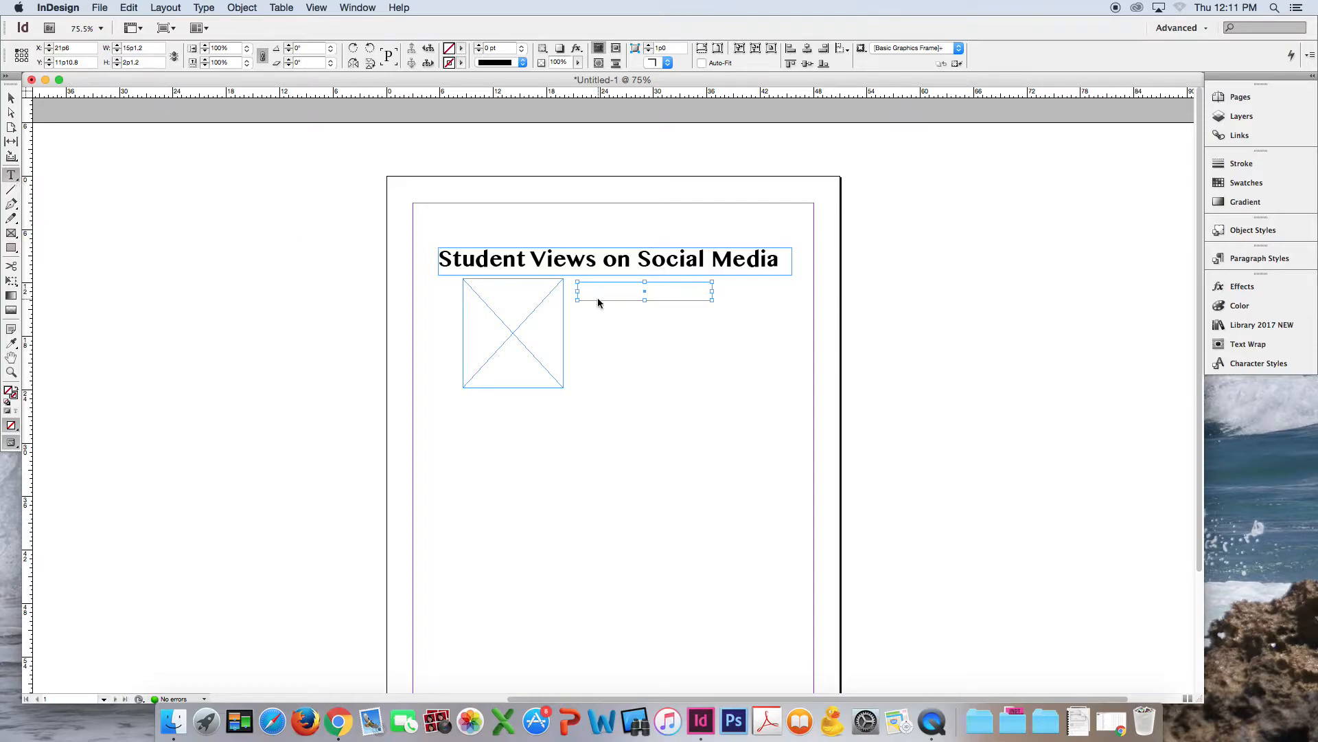
{"action": "left_click", "coordinate": [577, 292]}
{"action": "type", "text": "25"}
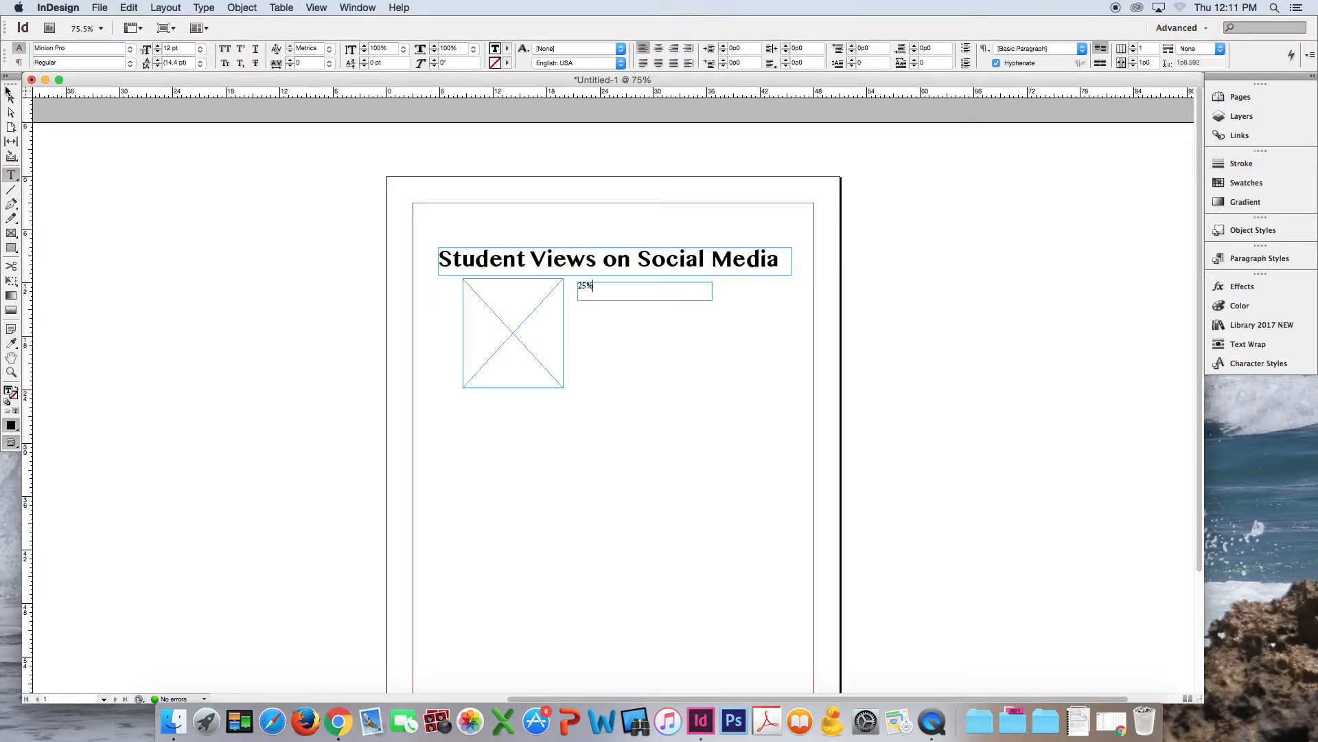
{"action": "left_click", "coordinate": [11, 98]}
{"action": "left_click_drag", "start_coordinate": [714, 303], "coordinate": [611, 306]}
- Format the "25%" text in Rockwell Extra Bold at 25 pt
{"action": "double_click", "coordinate": [593, 287]}
{"action": "double_click", "coordinate": [589, 286]}
{"action": "left_click", "coordinate": [130, 54]}
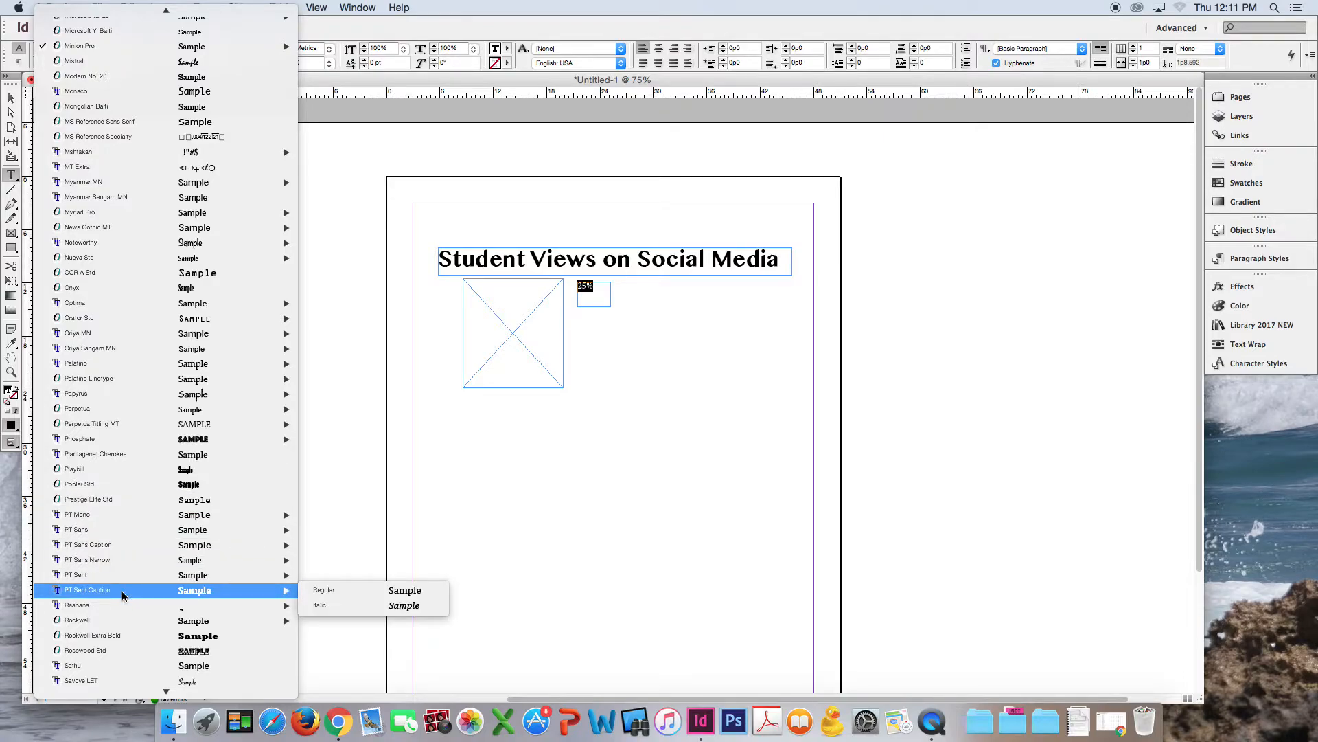
{"action": "left_click", "coordinate": [140, 636]}
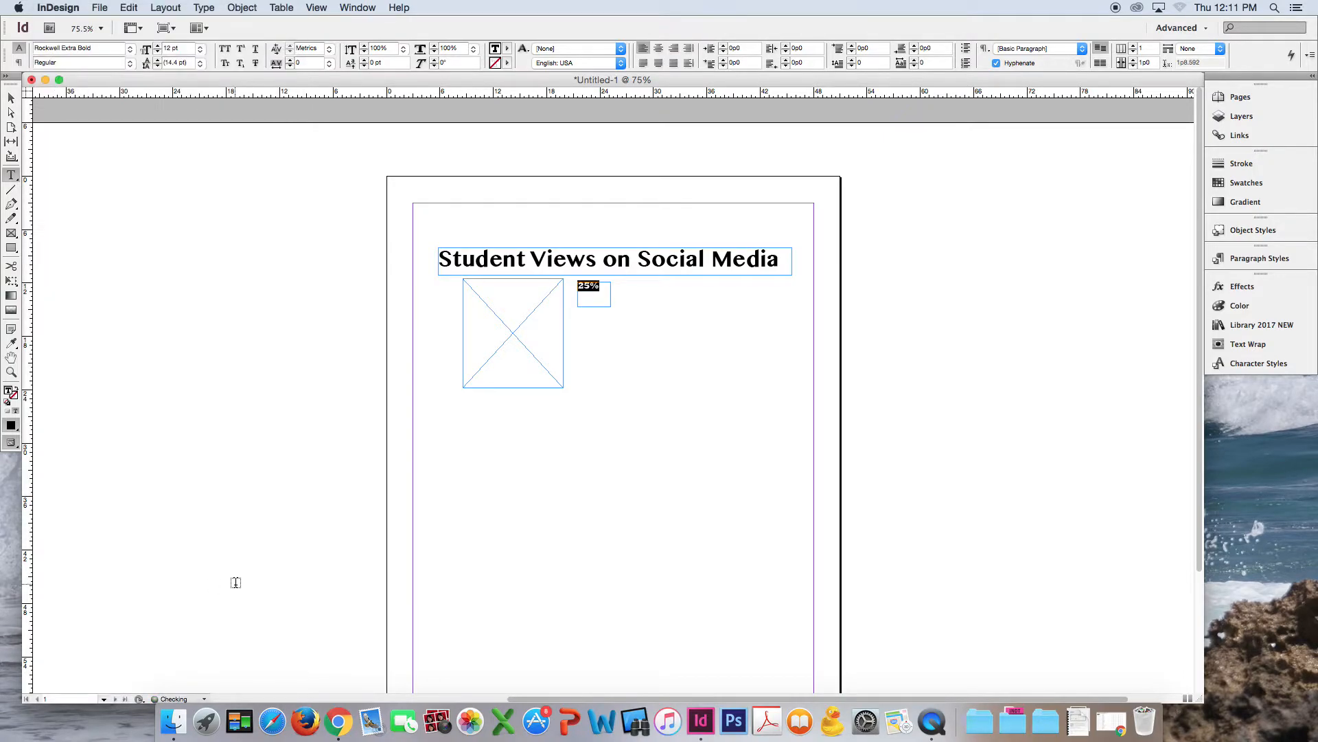
{"action": "left_click", "coordinate": [147, 50]}
{"action": "key", "text": "Return"}
- Enlarge the "25%" frame beside the placeholder just enough to show the bigger text
{"action": "scroll", "coordinate": [314, 200], "scroll_direction": "right", "scroll_amount": 3}
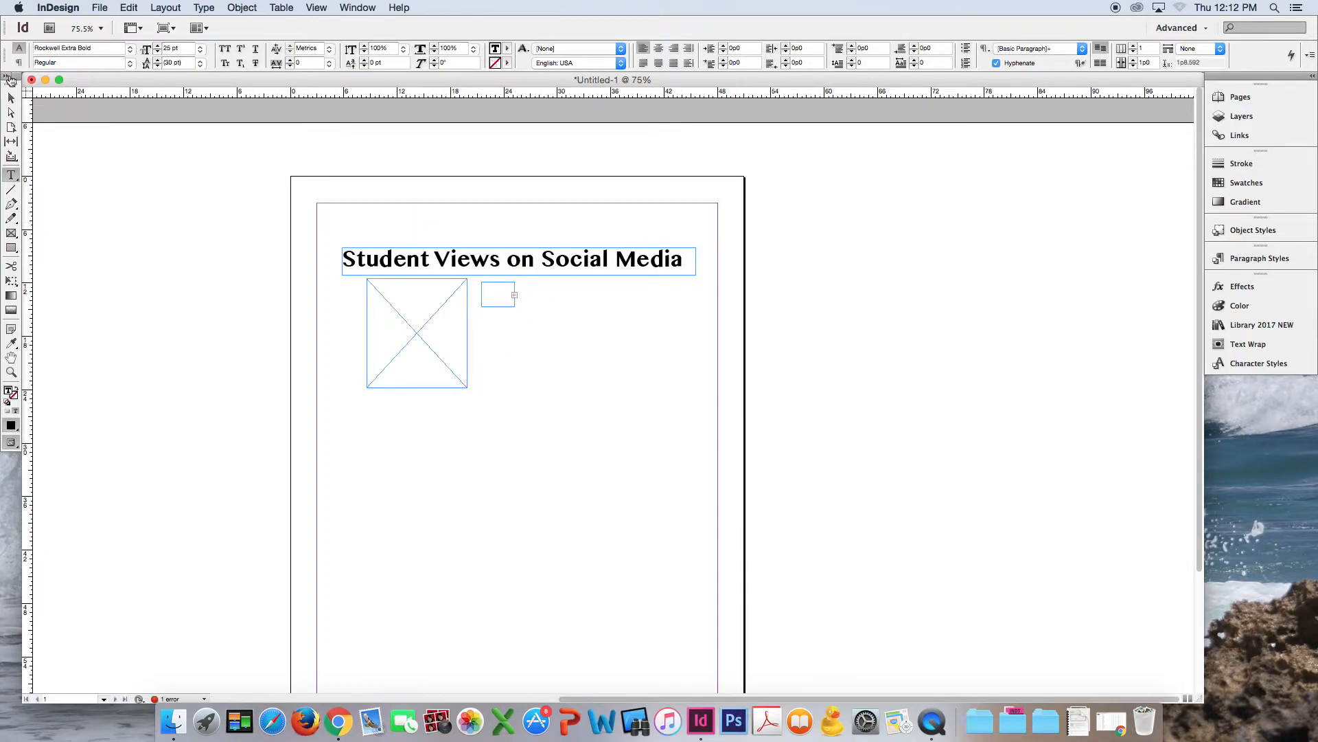
{"action": "left_click", "coordinate": [11, 98]}
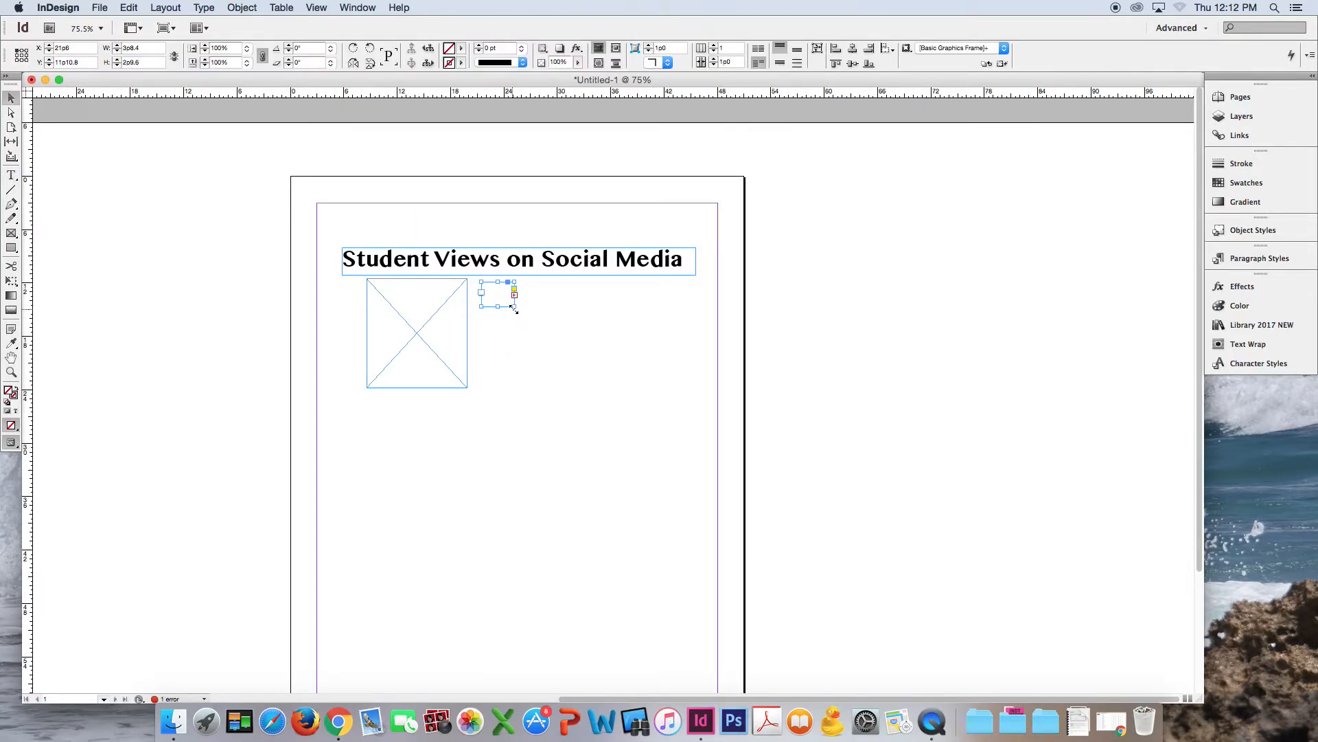
{"action": "mouse_move", "coordinate": [515, 308]}
{"action": "left_mouse_down"}
{"action": "mouse_move", "coordinate": [533, 327]}
{"action": "mouse_move", "coordinate": [534, 305]}
{"action": "mouse_move", "coordinate": [517, 307]}
{"action": "left_mouse_up"}
- Duplicate the "25%" frame twice and stagger the copies beneath it, beside the placeholder frame
{"action": "key", "text": "super+c"}
{"action": "left_click", "coordinate": [571, 360]}
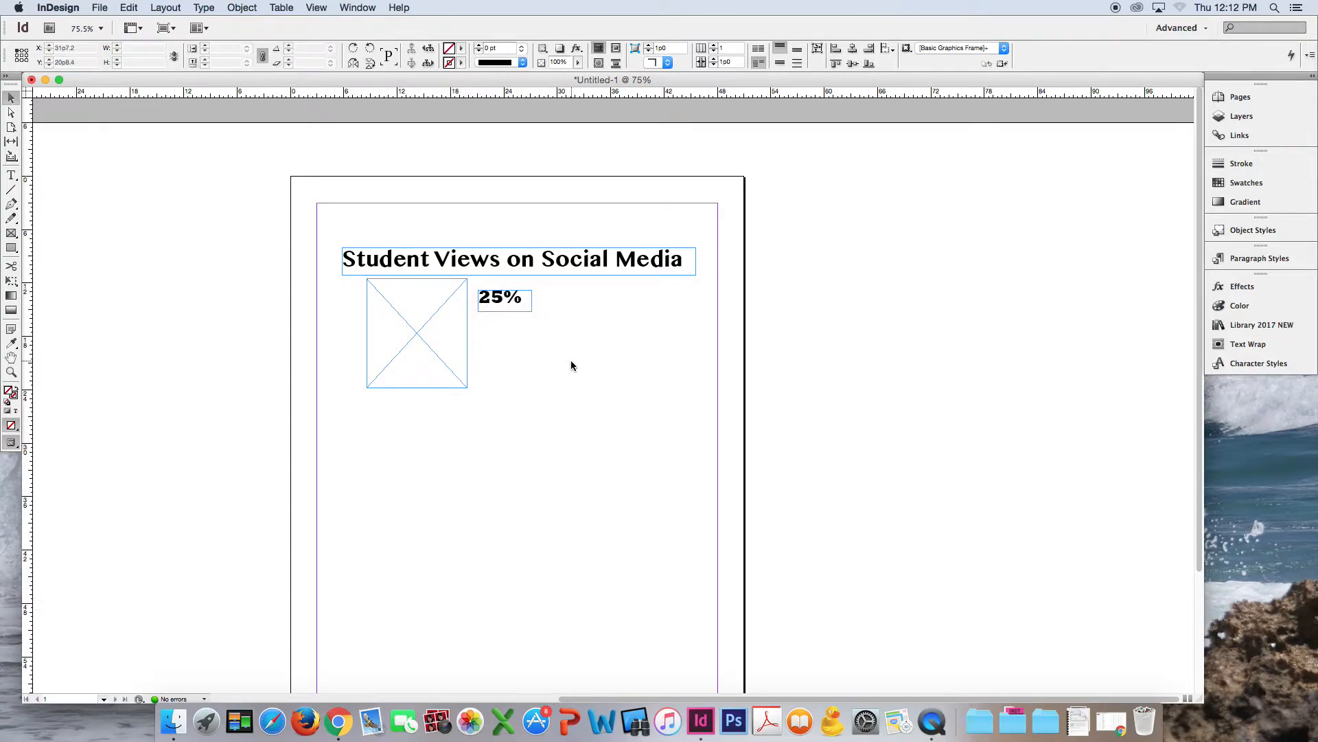
{"action": "key", "text": "super+v"}
{"action": "left_click_drag", "start_coordinate": [617, 405], "coordinate": [550, 337]}
{"action": "key", "text": "super+v"}
{"action": "left_click_drag", "start_coordinate": [613, 405], "coordinate": [520, 335]}
- Change the lowest percentage copy to "17%" and the middle one to "32%"
{"action": "double_click", "coordinate": [514, 368]}
{"action": "type", "text": "17"}
{"action": "type", "text": "32"}
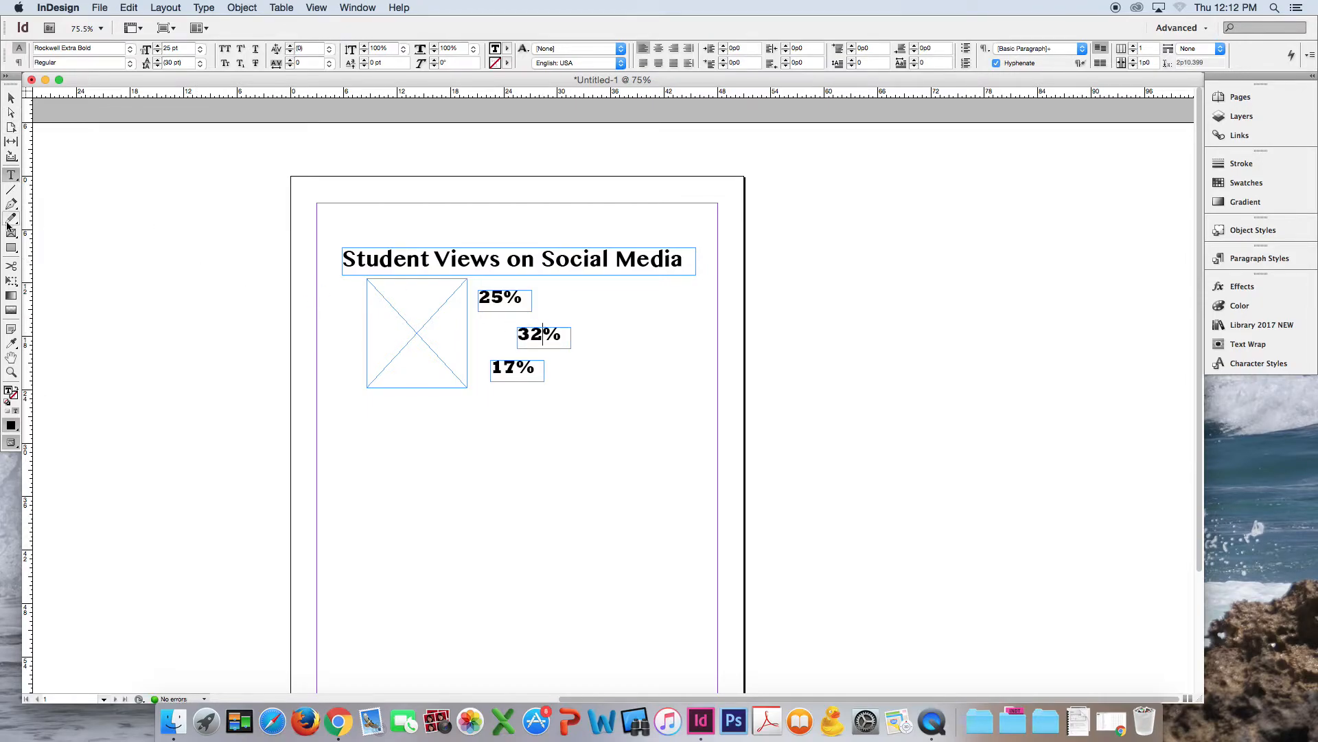
- Draw a frame about 14p10 by 2p0 beside "25%" and enter the text "like Twitter" in it
{"action": "left_click", "coordinate": [11, 247]}
{"action": "left_click_drag", "start_coordinate": [527, 285], "coordinate": [658, 302]}
{"action": "left_click", "coordinate": [11, 175]}
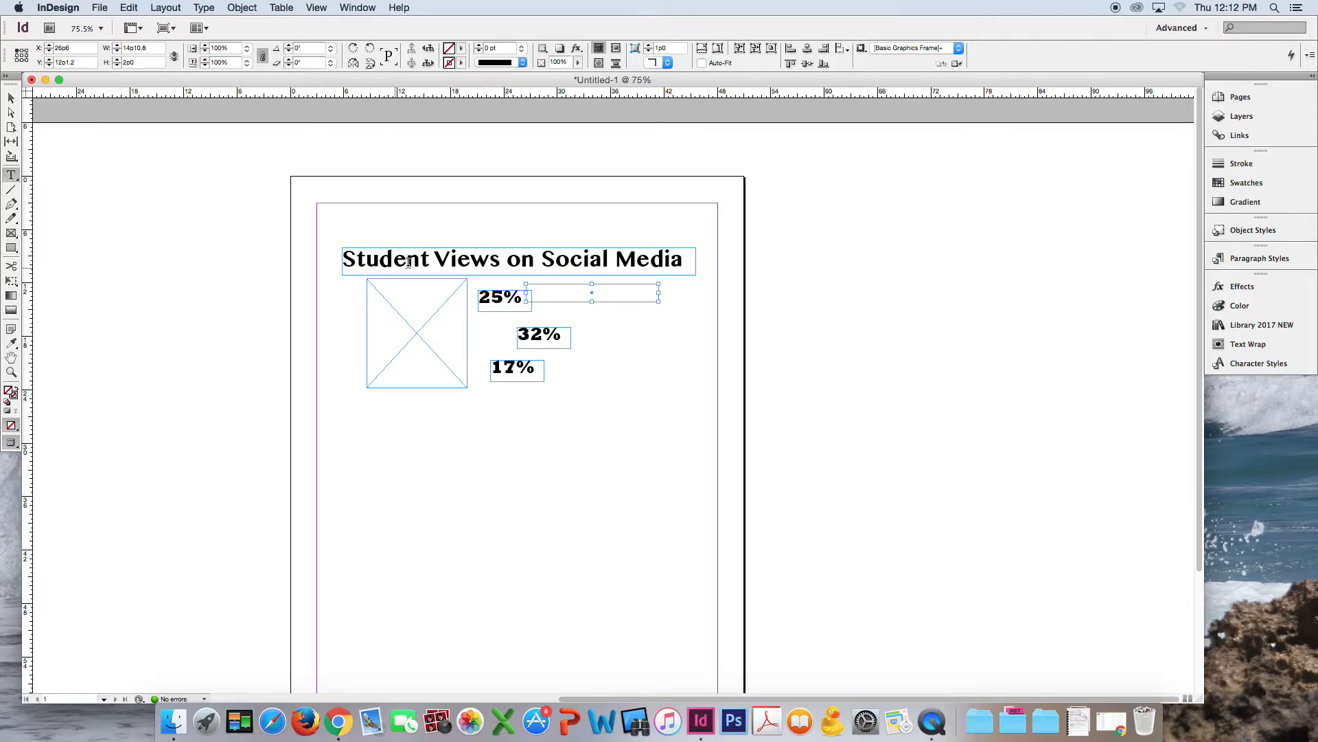
{"action": "left_click", "coordinate": [565, 293]}
{"action": "type", "text": "like Twitter"}
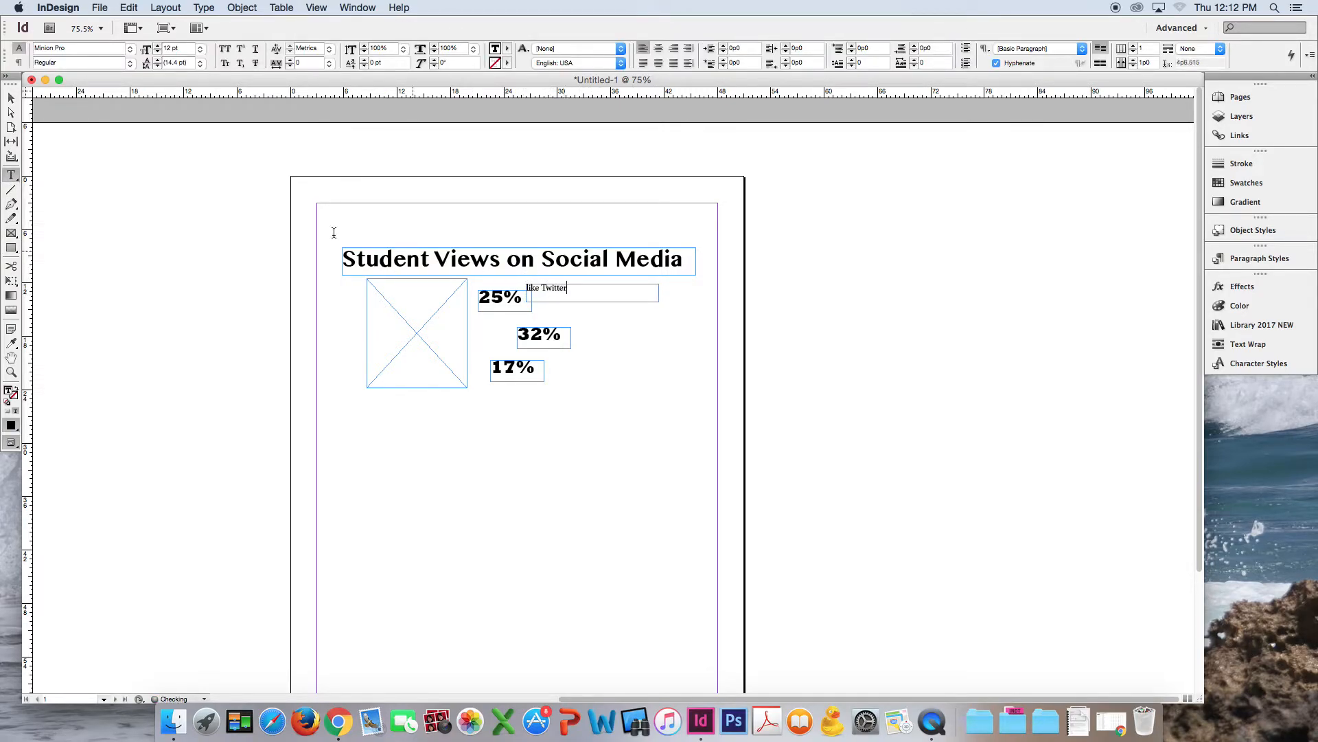
- Format the "like Twitter" text in Myriad Pro Regular at 17 pt
{"action": "key", "text": "super+a"}
{"action": "left_click", "coordinate": [130, 62]}
{"action": "left_click", "coordinate": [303, 151]}
{"action": "left_click", "coordinate": [129, 48]}
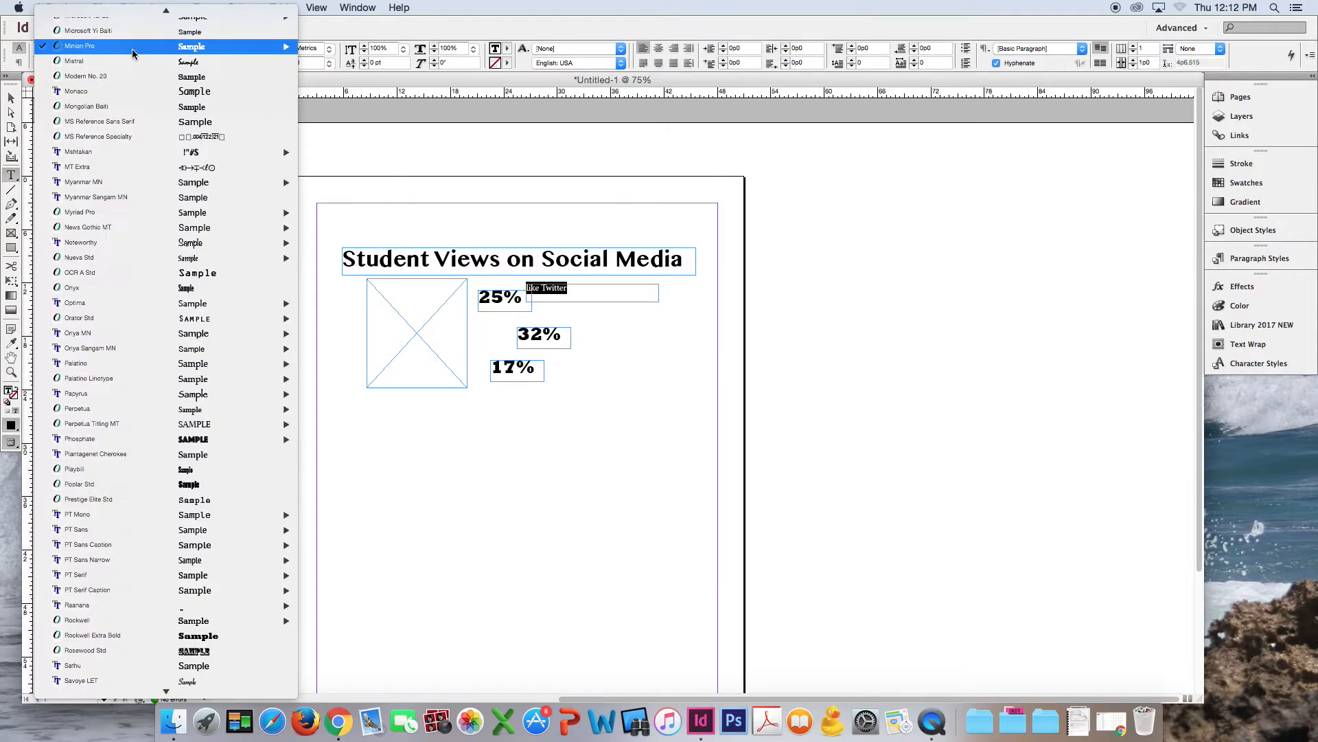
{"action": "mouse_move", "coordinate": [121, 226]}
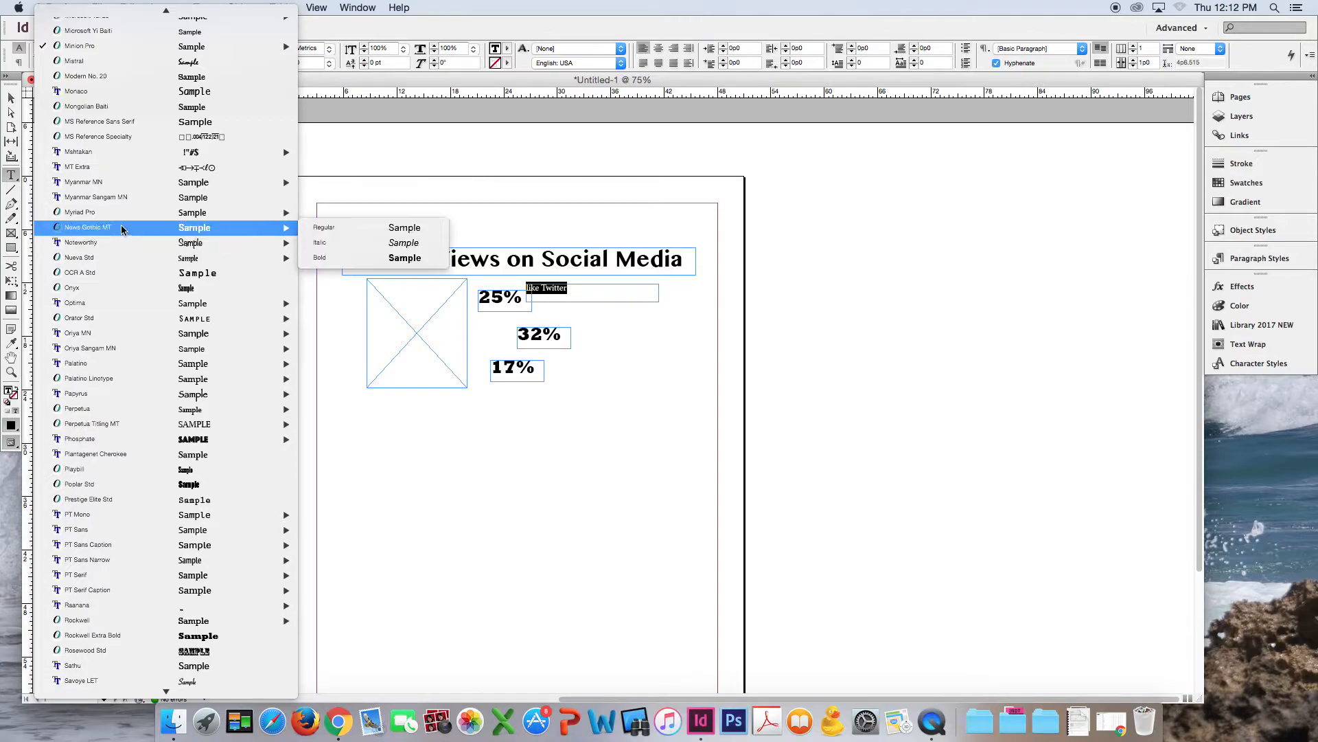
{"action": "mouse_move", "coordinate": [168, 217]}
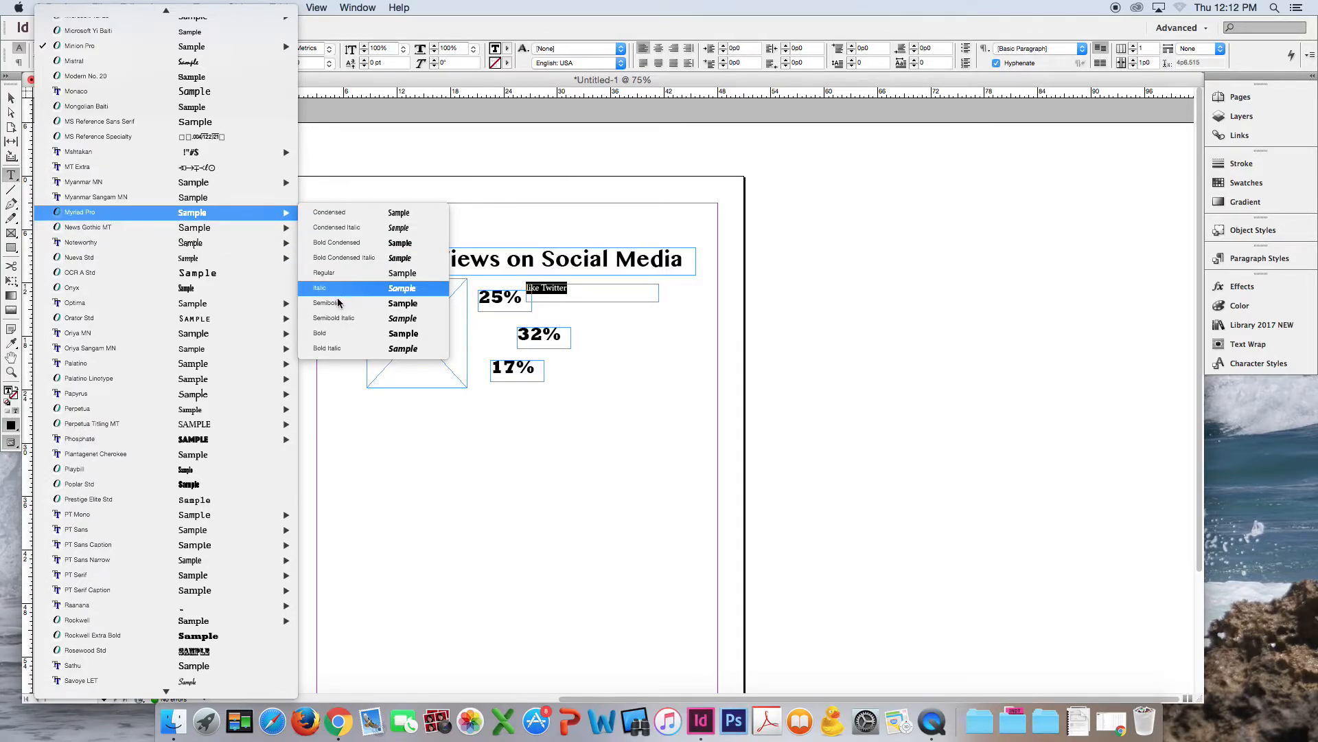
{"action": "left_click", "coordinate": [339, 303]}
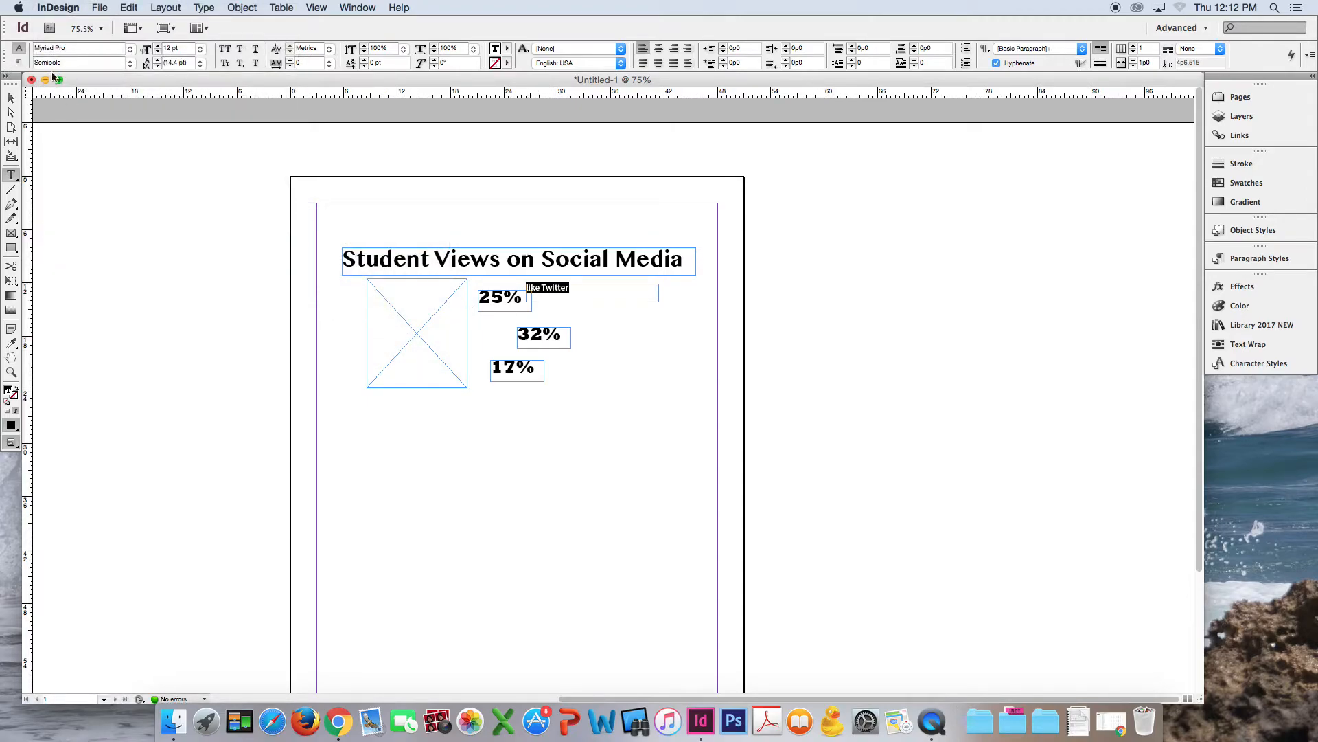
{"action": "left_click", "coordinate": [130, 63]}
{"action": "left_click", "coordinate": [106, 34]}
{"action": "left_click", "coordinate": [159, 46]}
{"action": "left_click", "coordinate": [159, 46]}
{"action": "left_click", "coordinate": [159, 46]}
{"action": "left_click", "coordinate": [158, 46]}
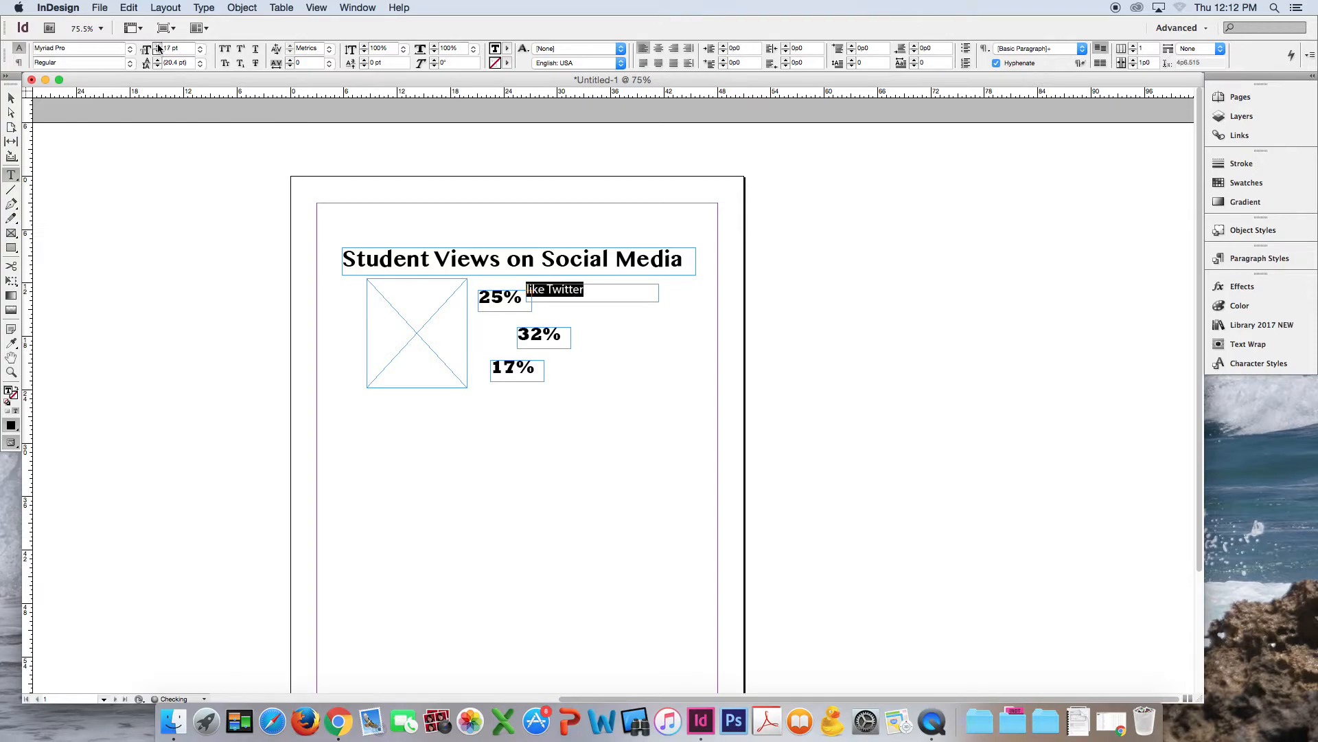
- Nudge the "like Twitter" frame down to about Y 13p9 so it lines up with "25%"
{"action": "key", "text": "Escape"}
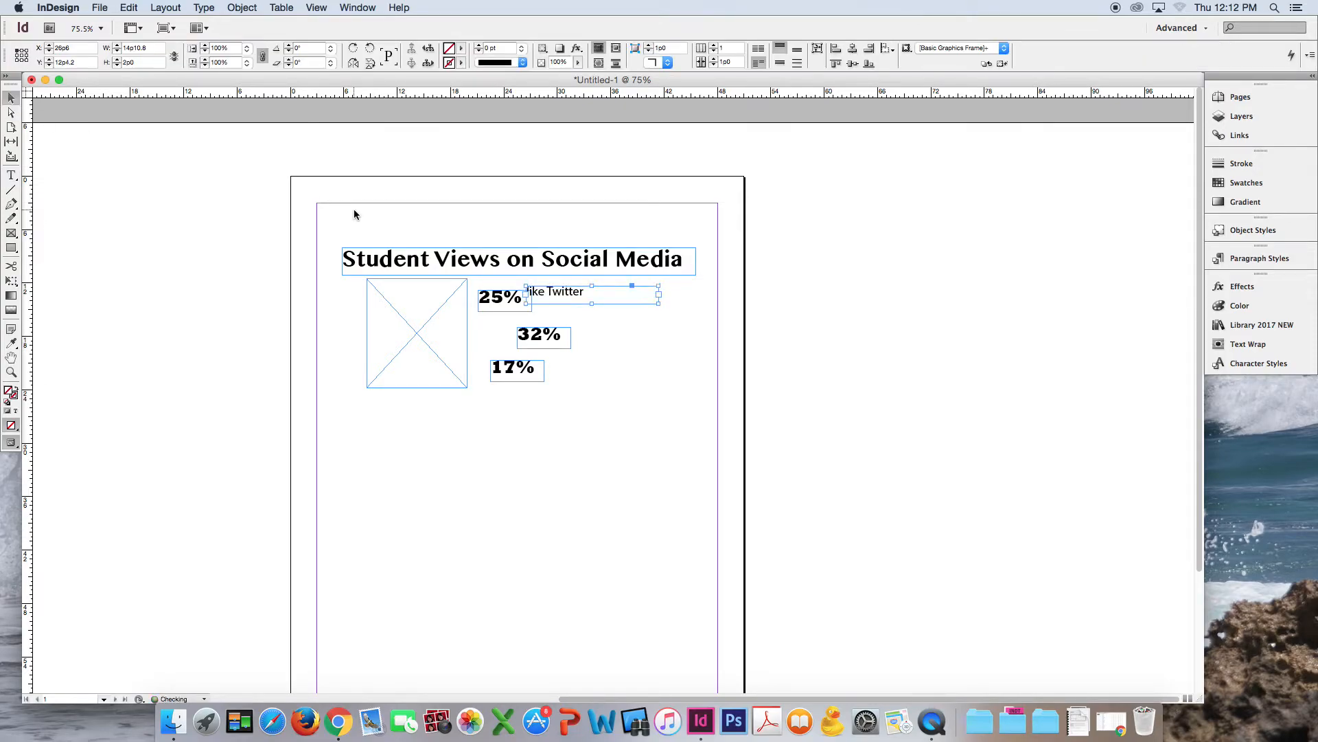
{"action": "key", "text": "Down"}
{"action": "key", "text": "Down"}
{"action": "key", "text": "Down"}
{"action": "key", "text": "Down"}
{"action": "key", "text": "Down"}
{"action": "key", "text": "Down"}
{"action": "key", "text": "Down"}
{"action": "key", "text": "Down"}
{"action": "key", "text": "Down"}
{"action": "key", "text": "Down"}
{"action": "key", "text": "Down"}
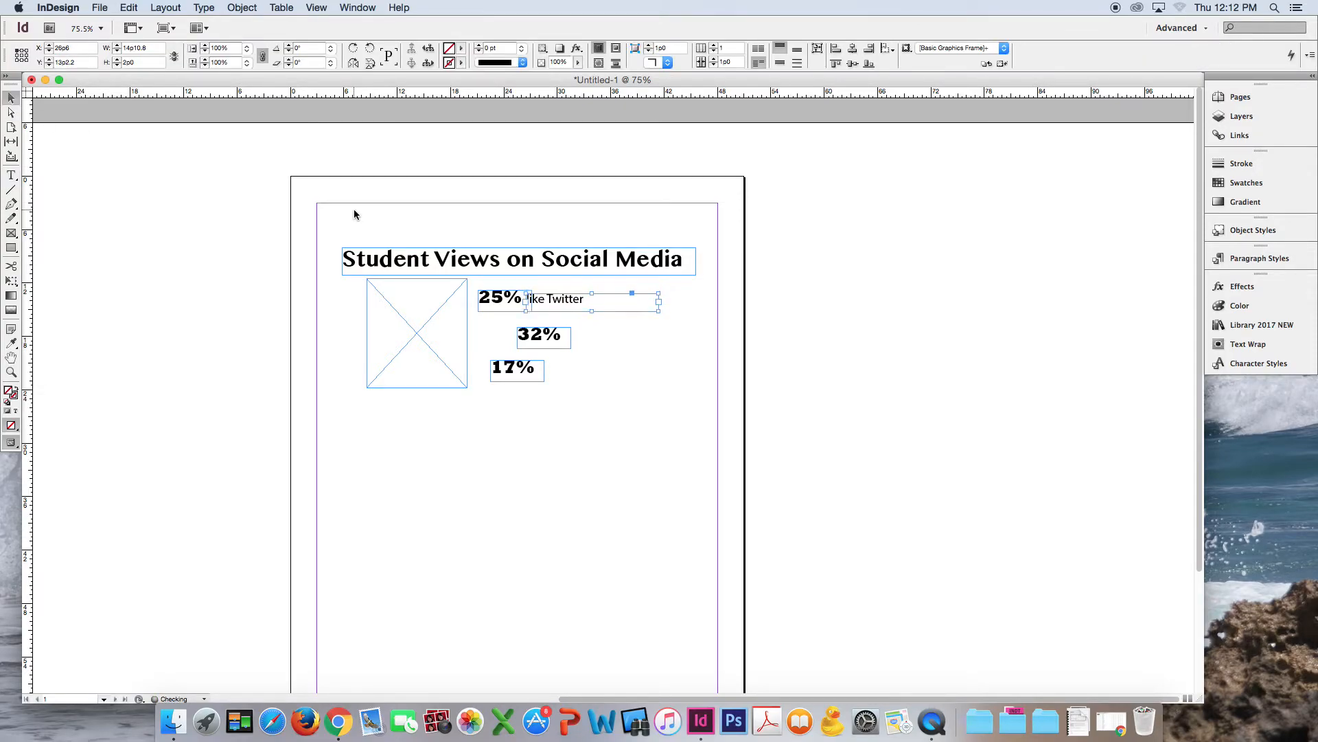
{"action": "key", "text": "Down"}
{"action": "key", "text": "Down"}
{"action": "key", "text": "Down"}
{"action": "key", "text": "Down"}
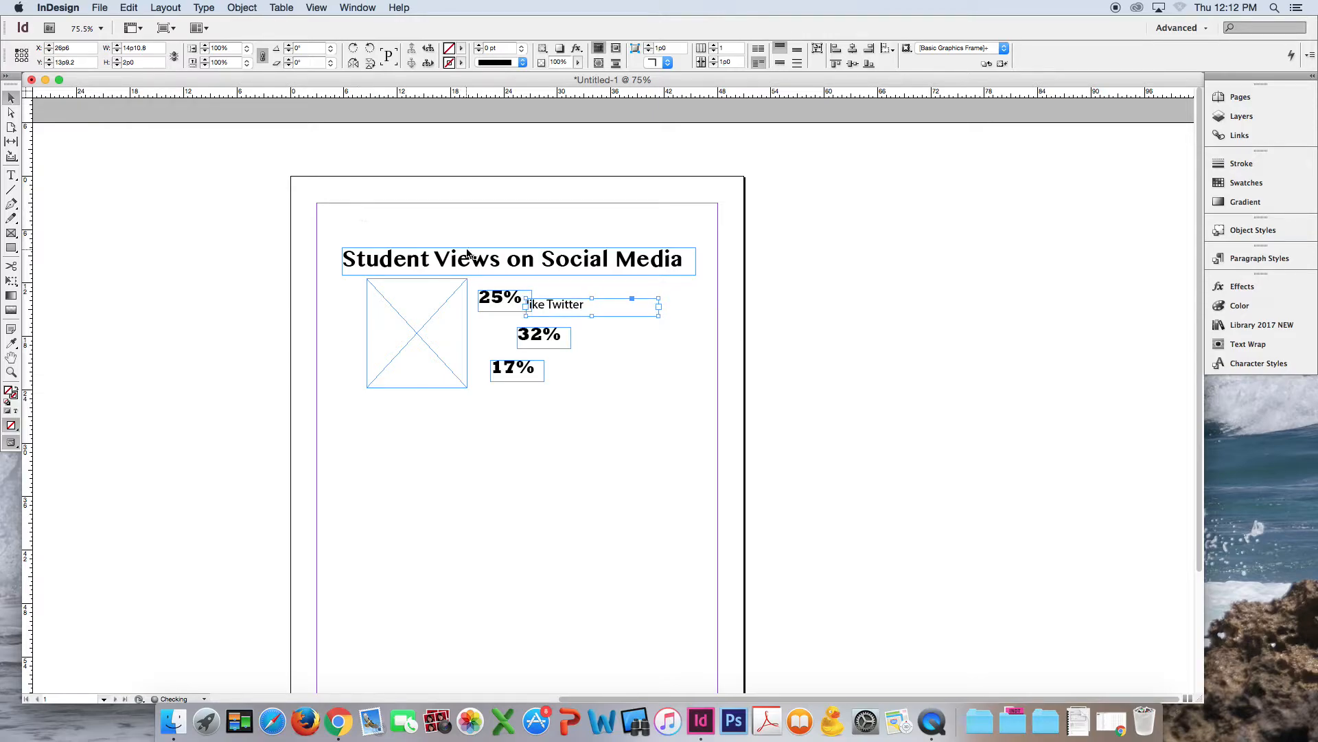
- Place a copy of the "like Twitter" frame beside "32%" and change its text to "like Instagram"
{"action": "key", "text": "super+v"}
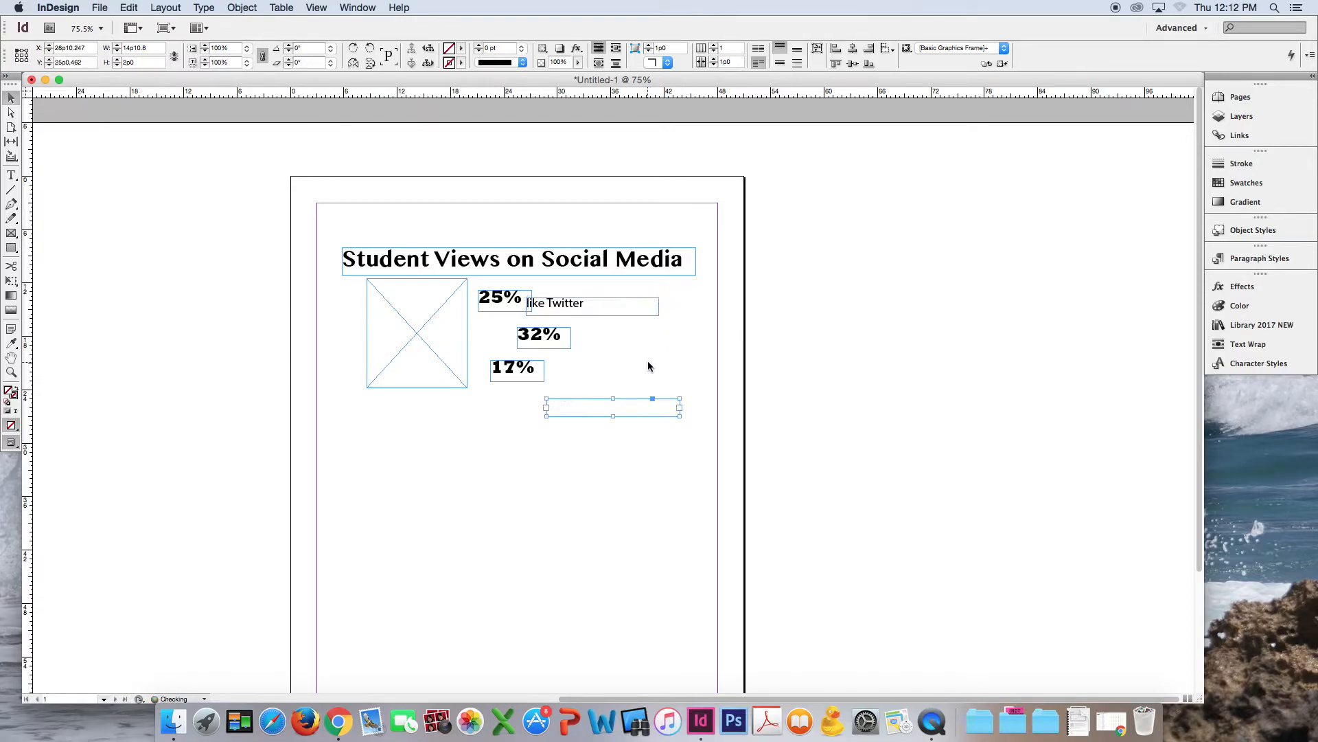
{"action": "left_click_drag", "start_coordinate": [605, 417], "coordinate": [621, 351]}
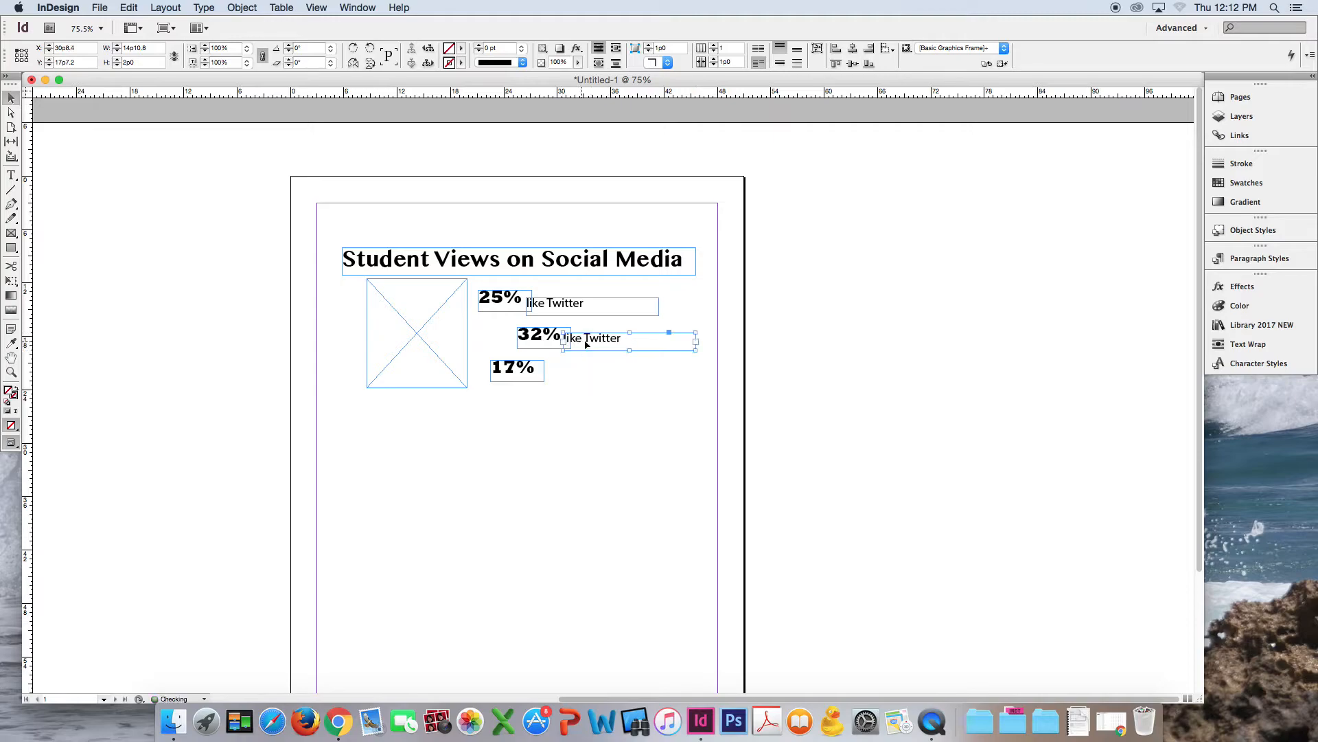
{"action": "double_click", "coordinate": [596, 339]}
{"action": "double_click", "coordinate": [596, 339]}
{"action": "type", "text": "Instagram"}
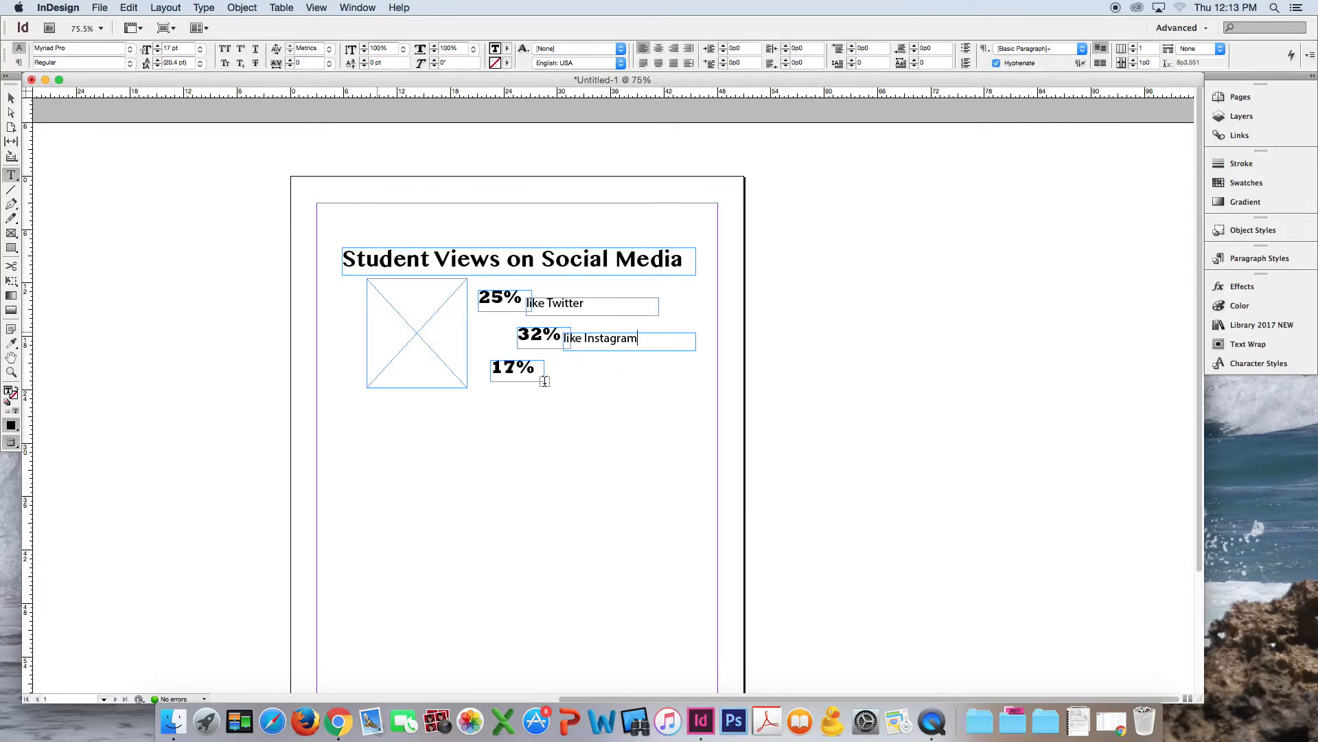
- Paste another "like Twitter" frame, change its text to "like Facebook", and place it beside "17%"
{"action": "left_click", "coordinate": [671, 436]}
{"action": "key", "text": "super+v"}
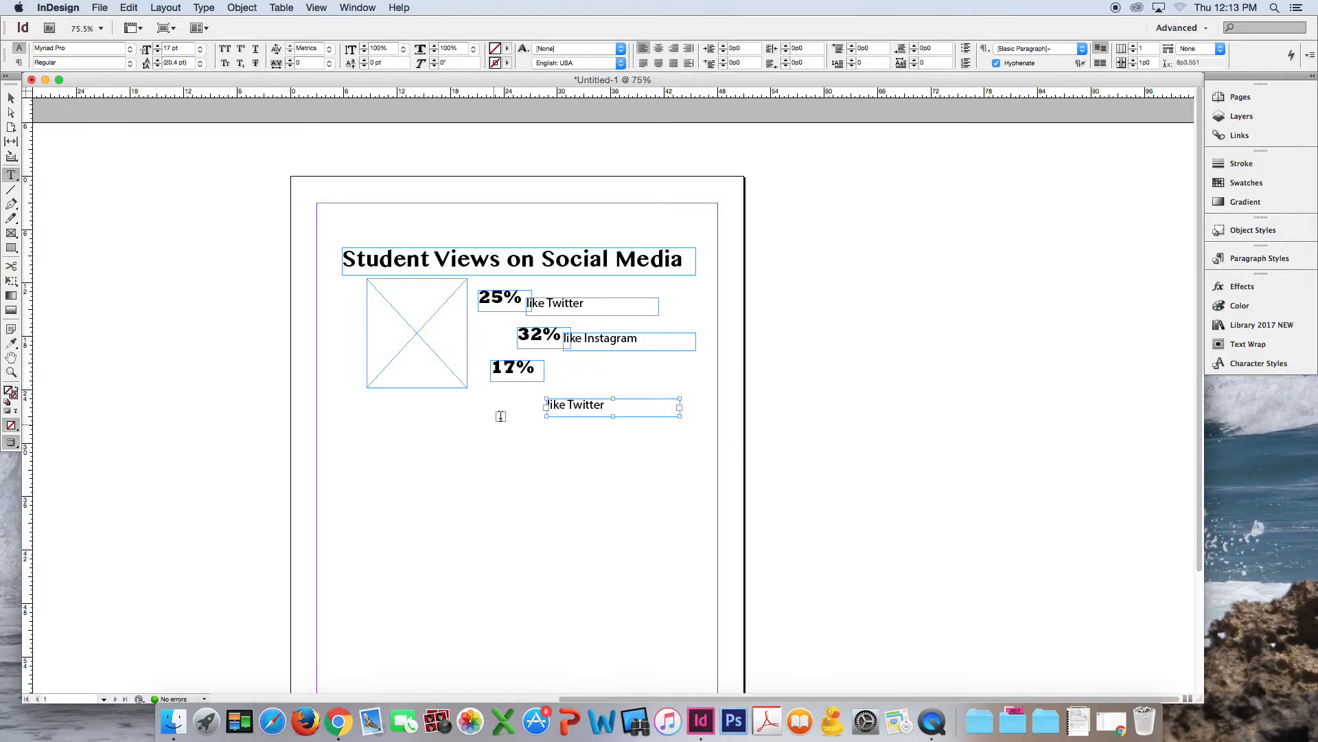
{"action": "double_click", "coordinate": [583, 405]}
{"action": "type", "text": "Facebook"}
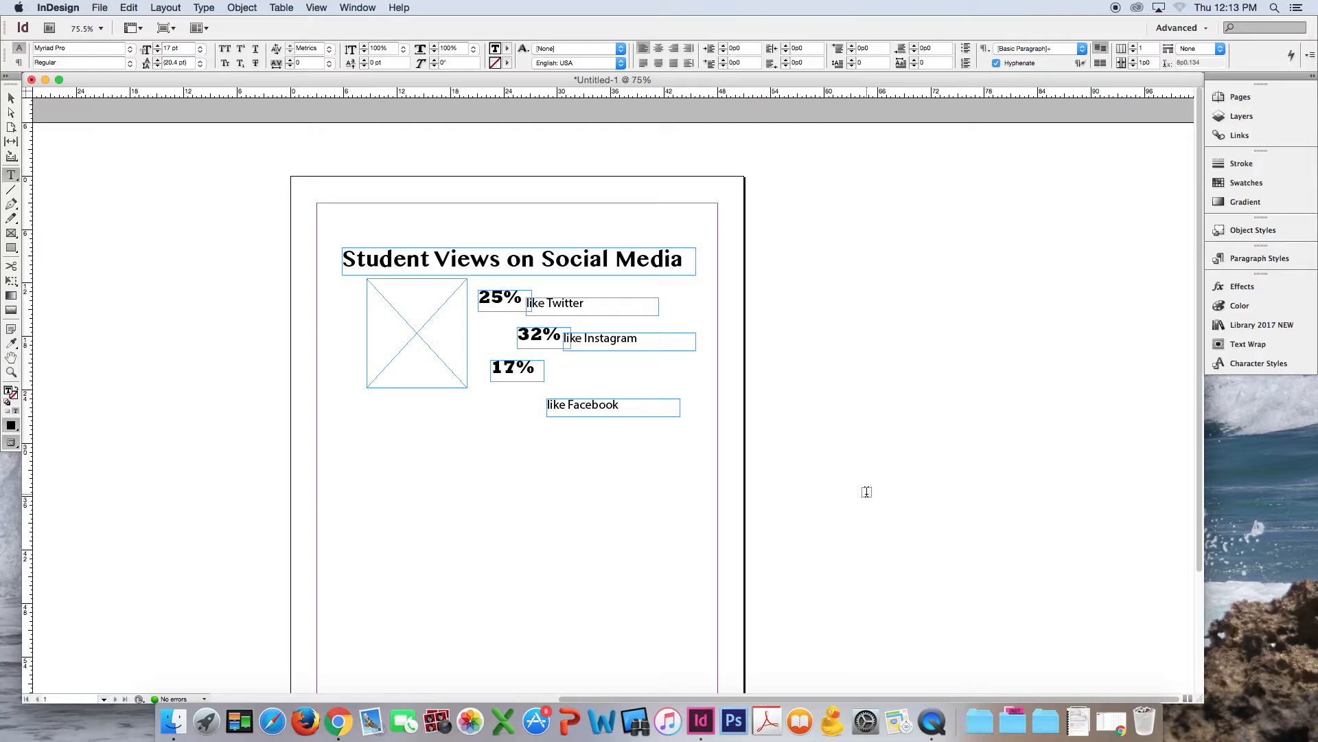
{"action": "left_click", "coordinate": [11, 98]}
{"action": "left_click_drag", "start_coordinate": [574, 417], "coordinate": [565, 393]}
{"action": "left_click", "coordinate": [617, 417]}
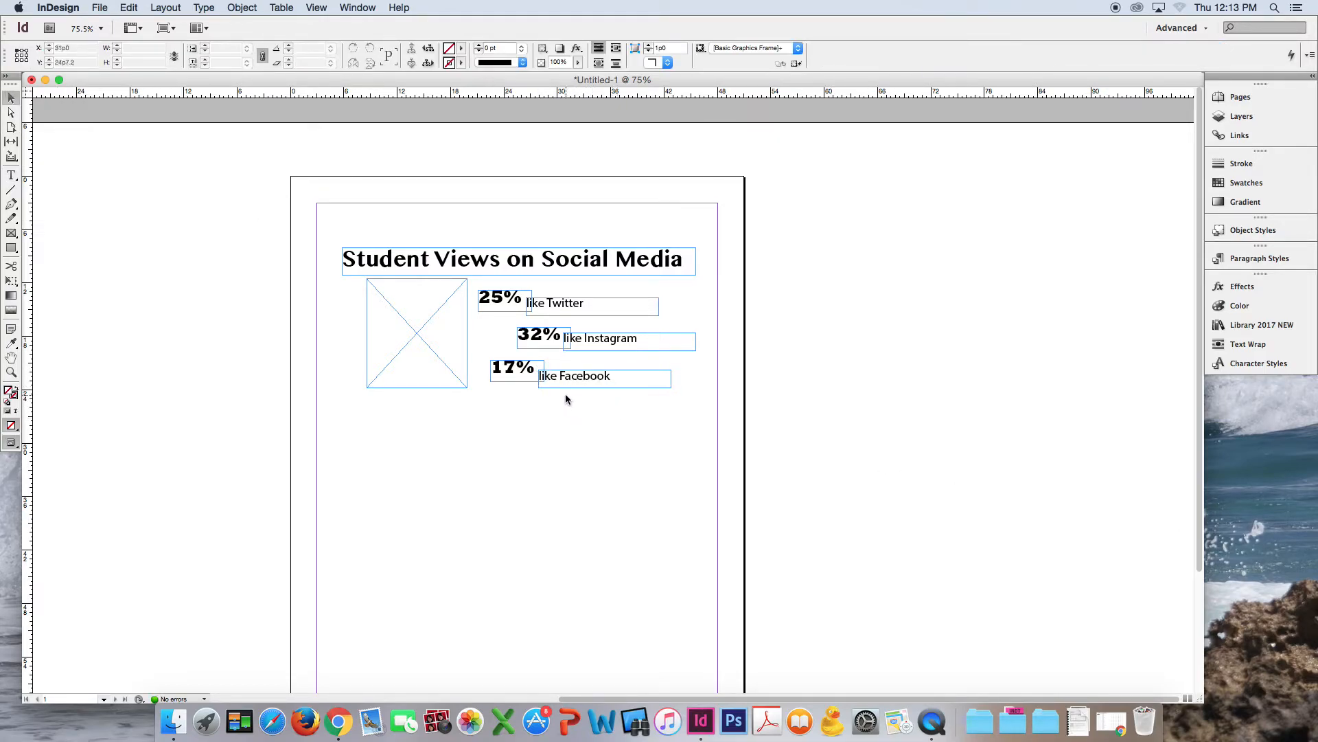
- Switch to the Preview screen mode and nudge the "like Twitter" frame slightly up
{"action": "left_click", "coordinate": [326, 7]}
{"action": "mouse_move", "coordinate": [412, 185]}
{"action": "left_click", "coordinate": [508, 199]}
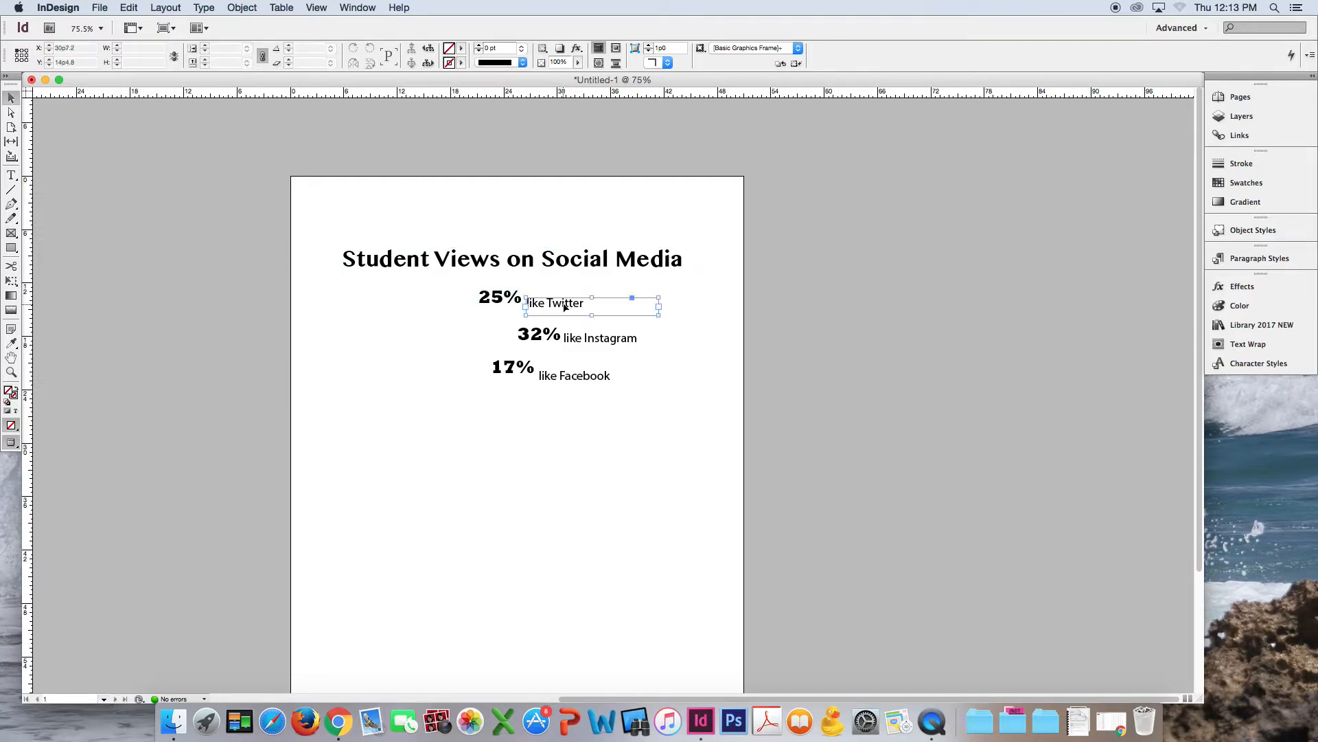
{"action": "key", "text": "Up"}
{"action": "key", "text": "Up"}
- Nudge the "like Instagram" frame slightly to the right, away from "32%"
{"action": "left_click", "coordinate": [622, 342]}
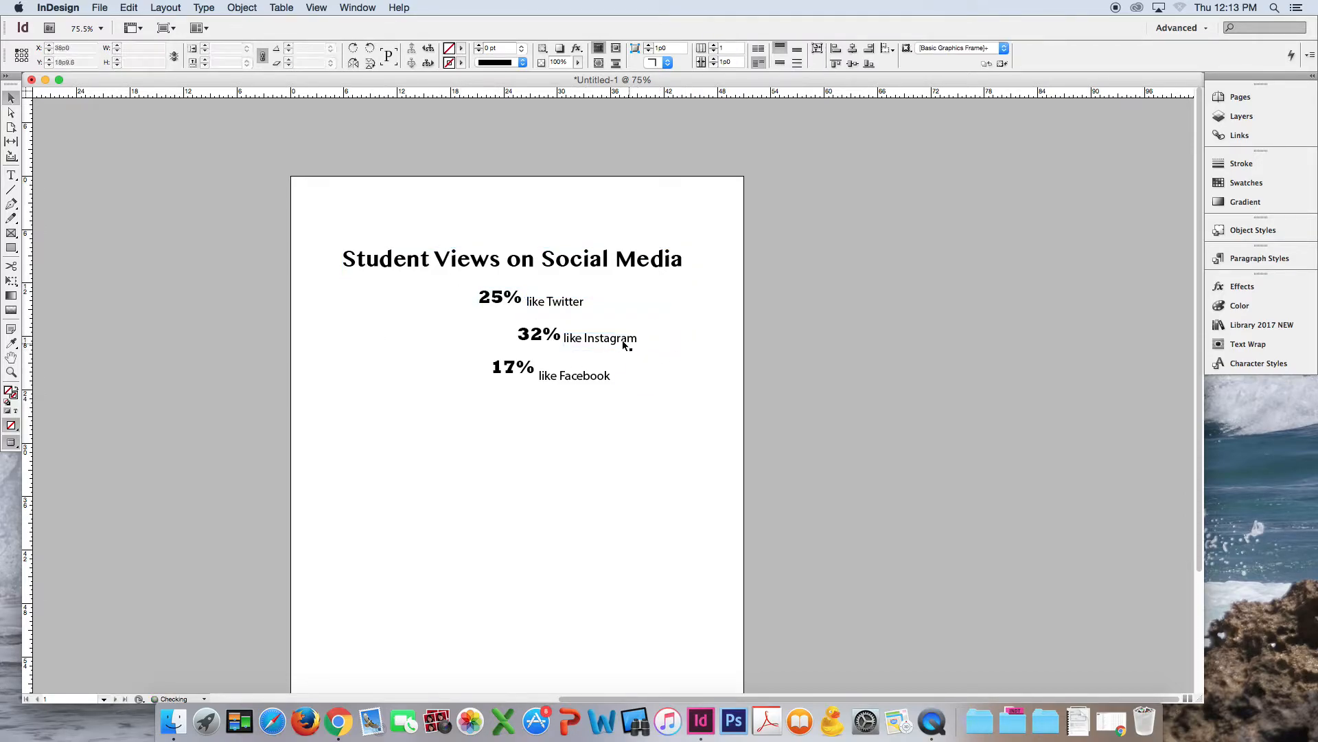
{"action": "key", "text": "Right"}
{"action": "key", "text": "Right"}
{"action": "key", "text": "Right"}
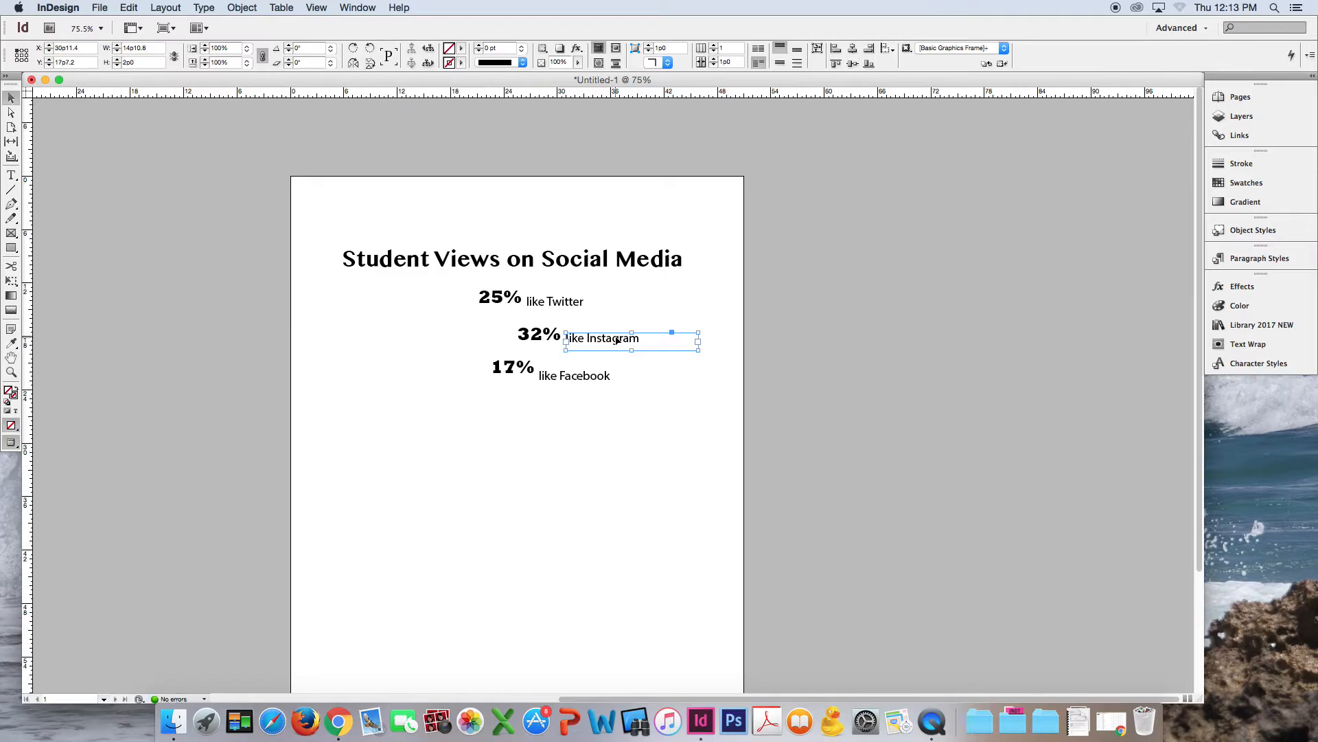
{"action": "left_click", "coordinate": [697, 393]}
- Nudge the "like Facebook" frame slightly right and up to line up with "17%"
{"action": "left_click", "coordinate": [583, 376]}
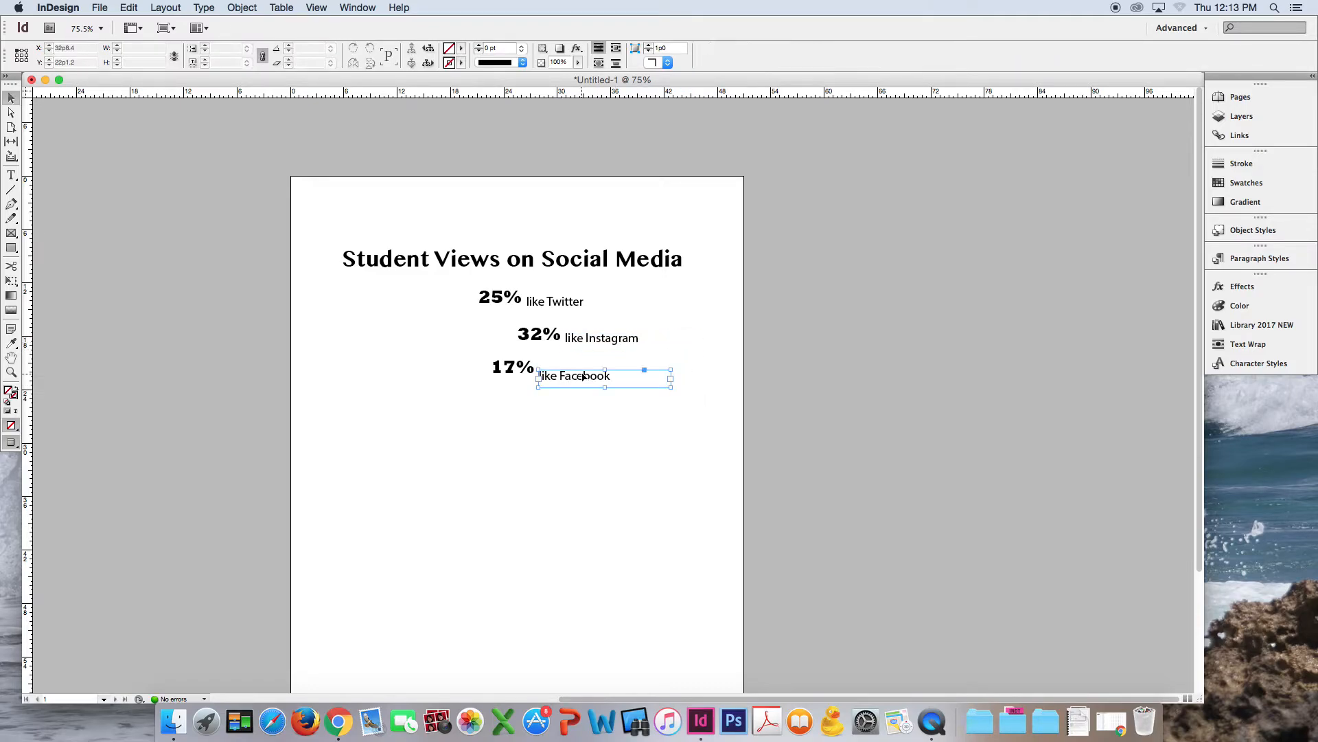
{"action": "key", "text": "Right"}
{"action": "key", "text": "Up"}
{"action": "key", "text": "Up"}
{"action": "key", "text": "Up"}
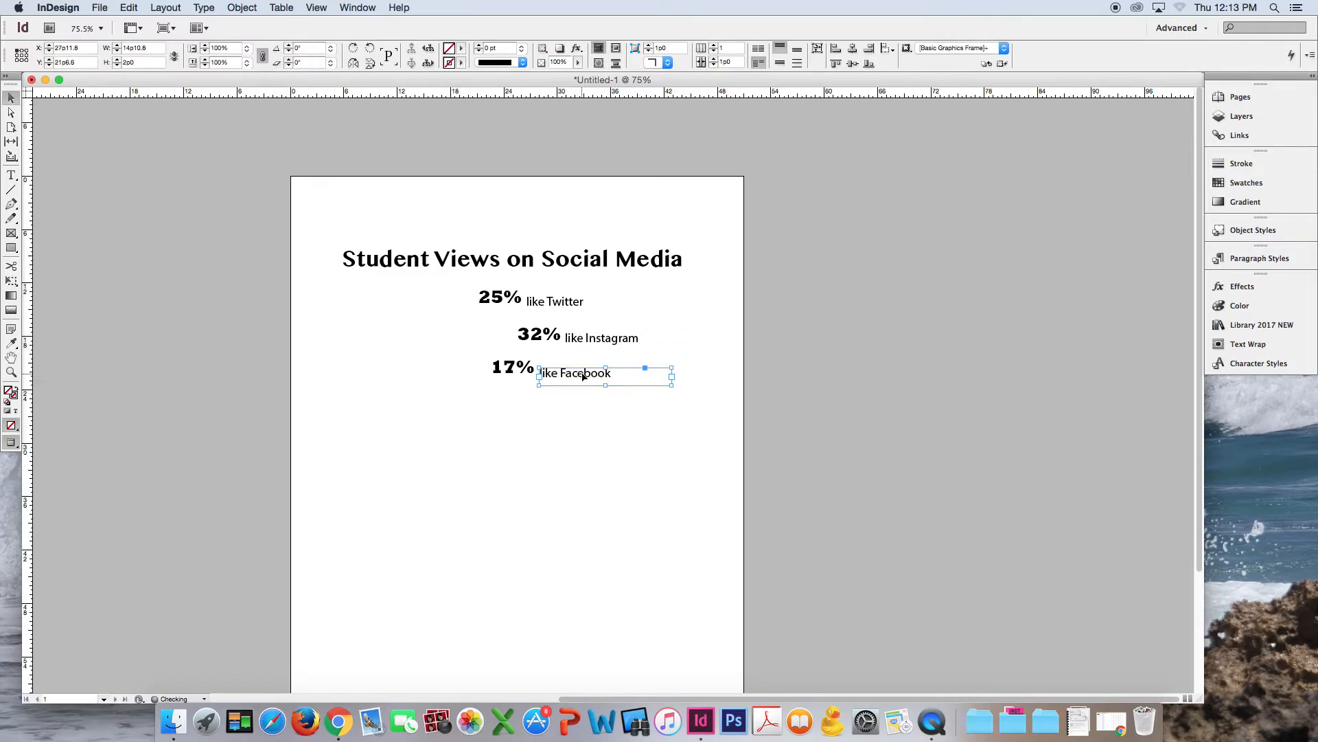
{"action": "key", "text": "Up"}
{"action": "left_click", "coordinate": [673, 458]}
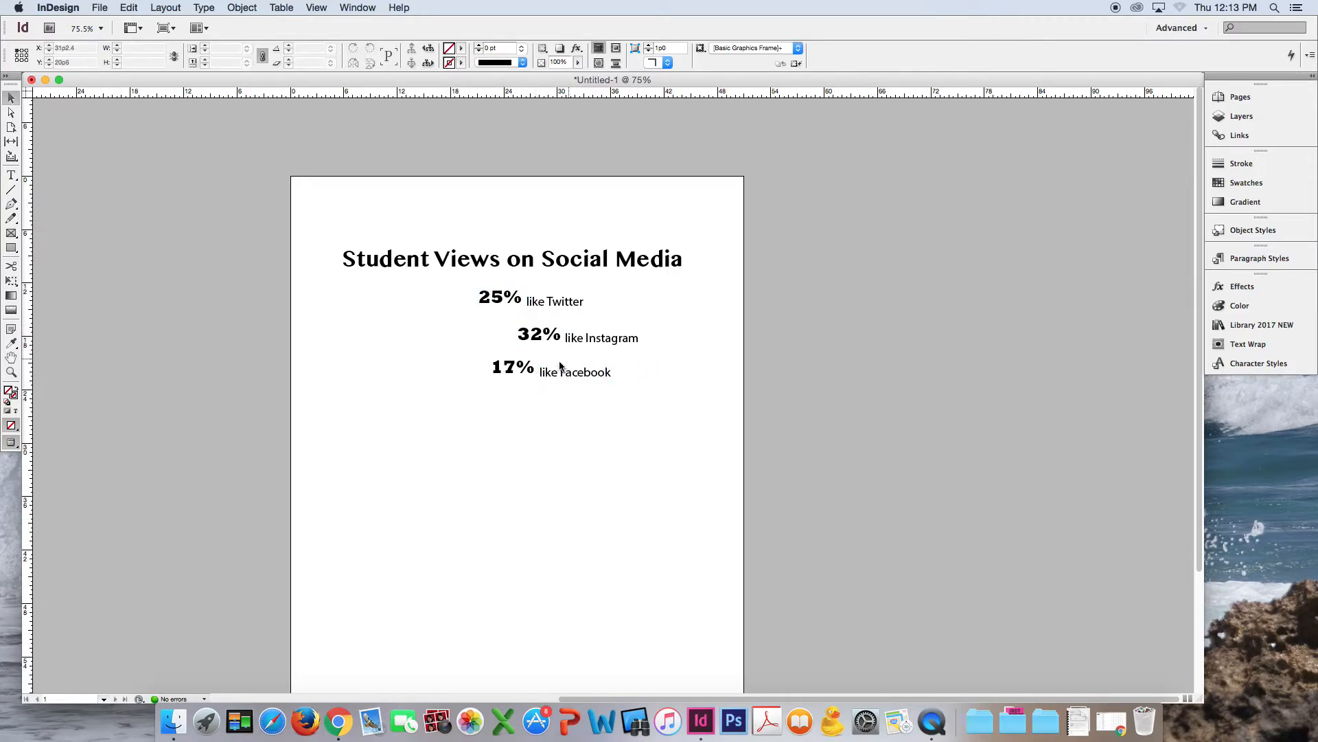
- Return to the Normal screen mode so frame edges and margins are shown
{"action": "left_click", "coordinate": [317, 8]}
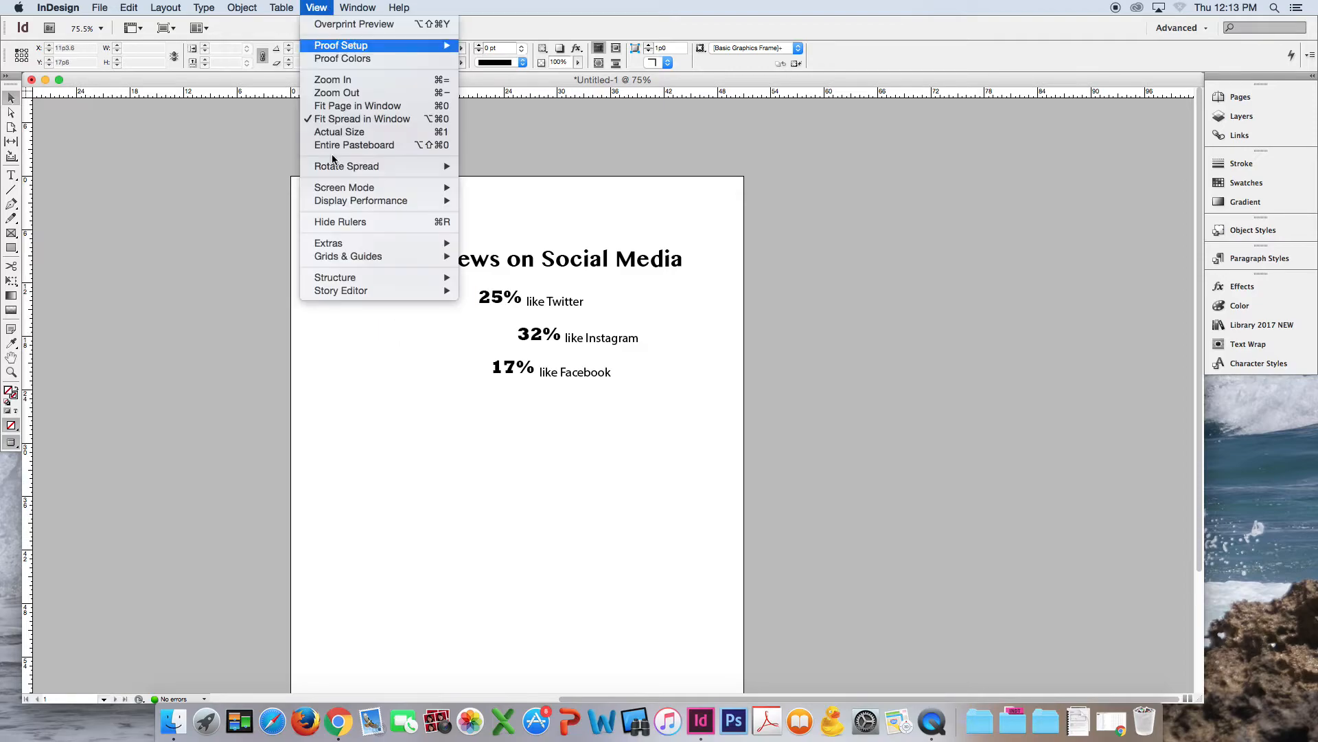
{"action": "mouse_move", "coordinate": [412, 188]}
{"action": "left_click", "coordinate": [508, 189]}
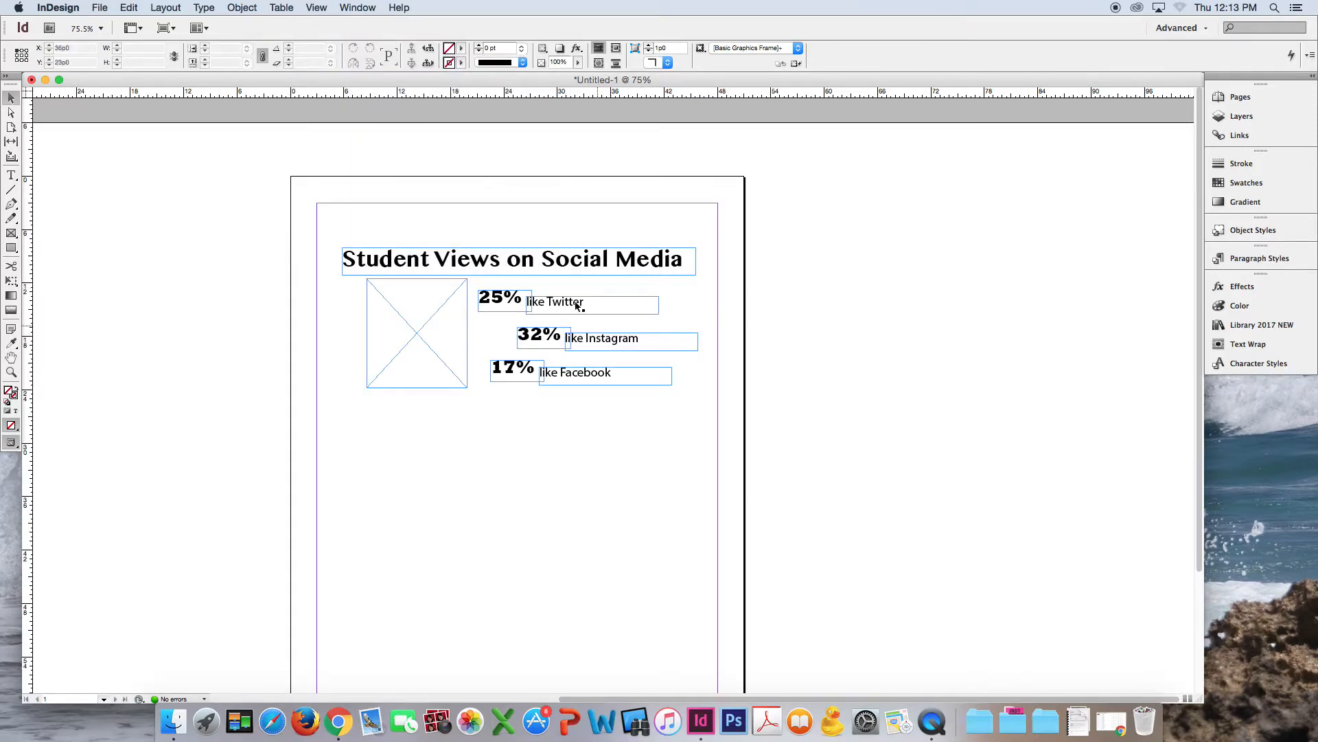
- Select the "25%" text and fill it with magenta from the CMYK spectrum
{"action": "double_click", "coordinate": [524, 297]}
{"action": "left_click_drag", "start_coordinate": [523, 296], "coordinate": [475, 293]}
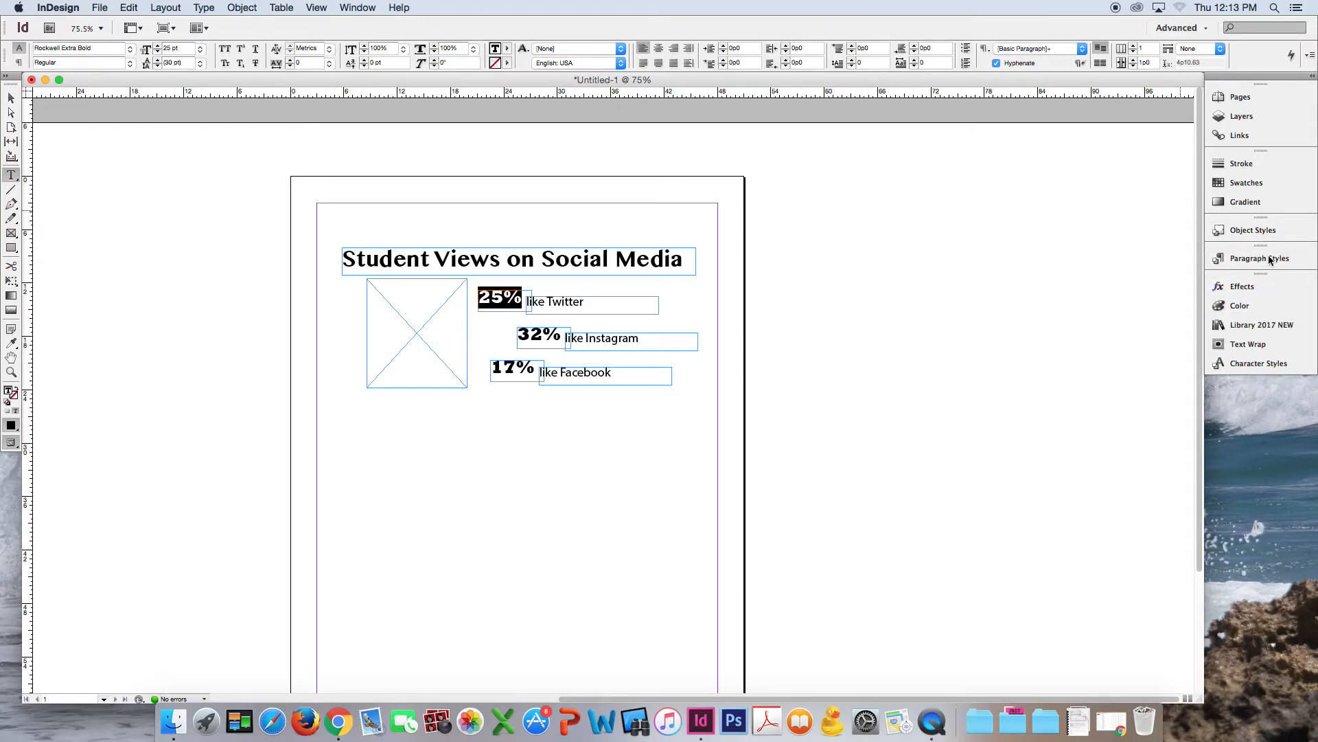
{"action": "left_click", "coordinate": [1246, 306]}
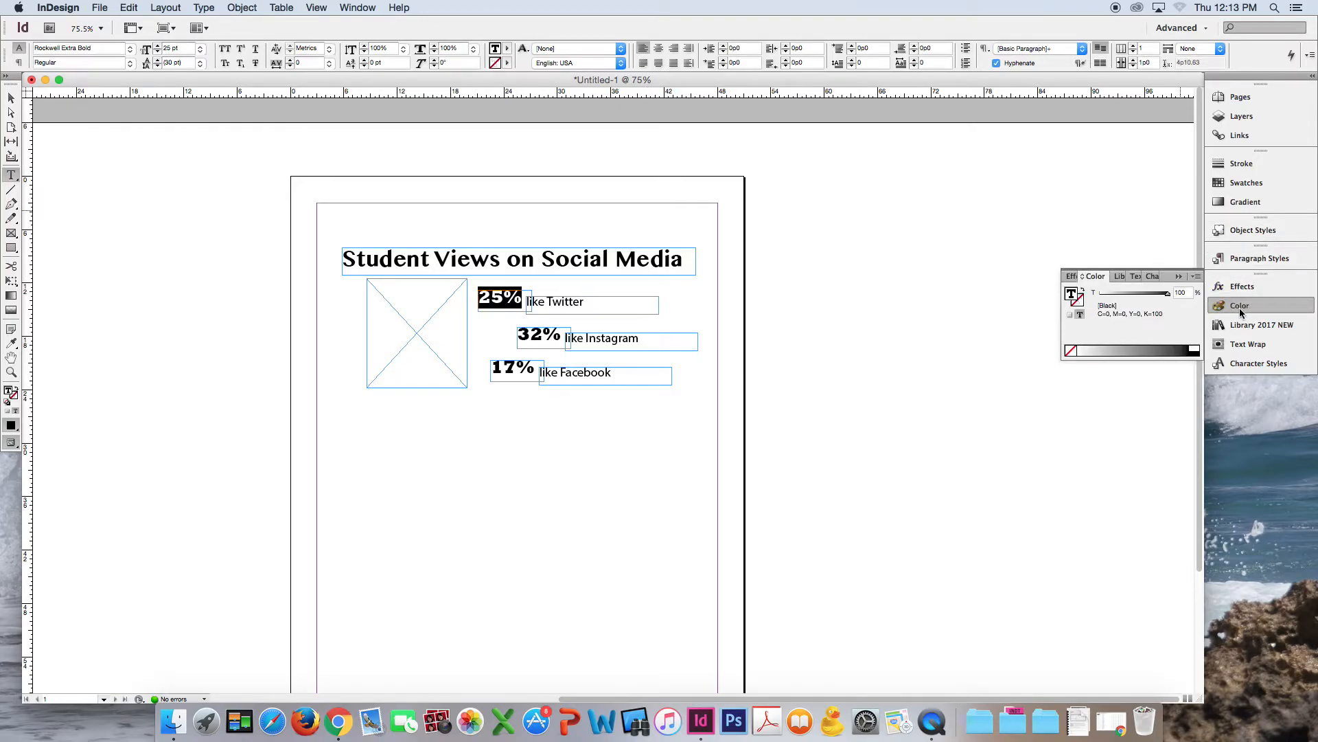
{"action": "left_click", "coordinate": [354, 7]}
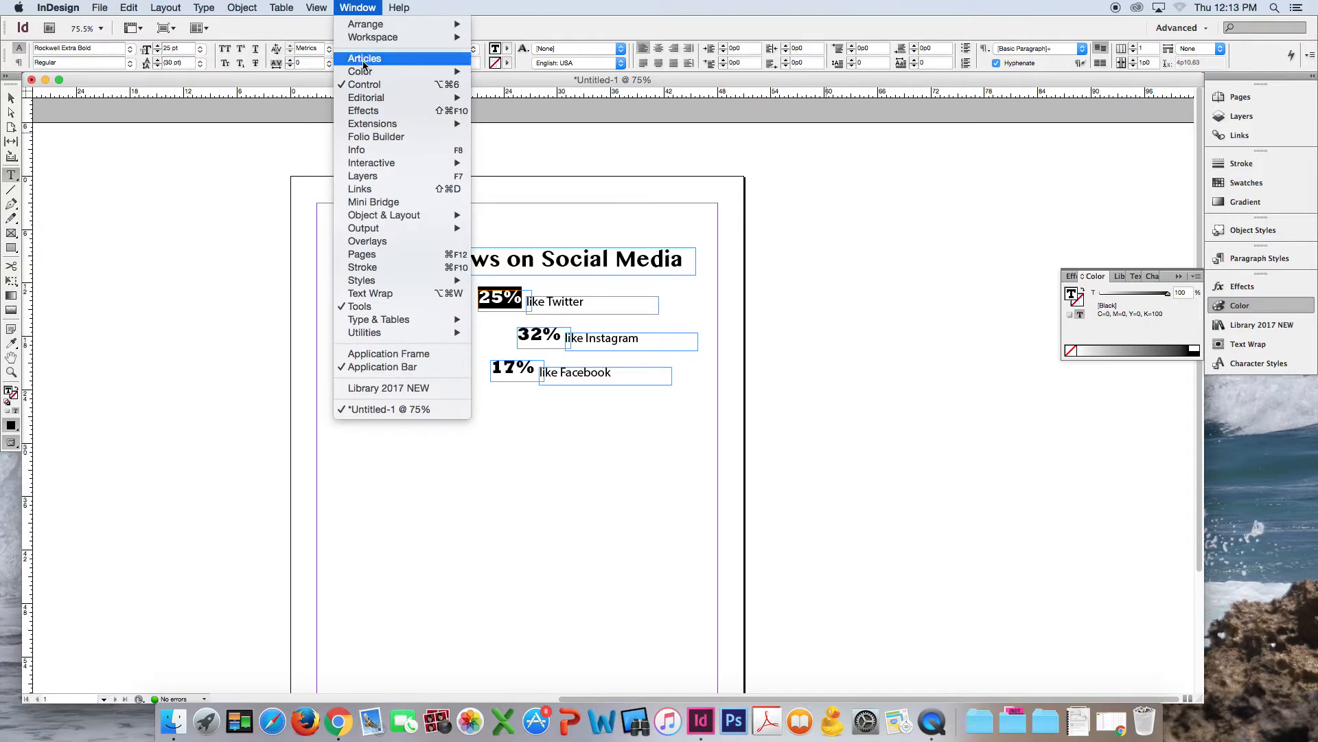
{"action": "mouse_move", "coordinate": [453, 72]}
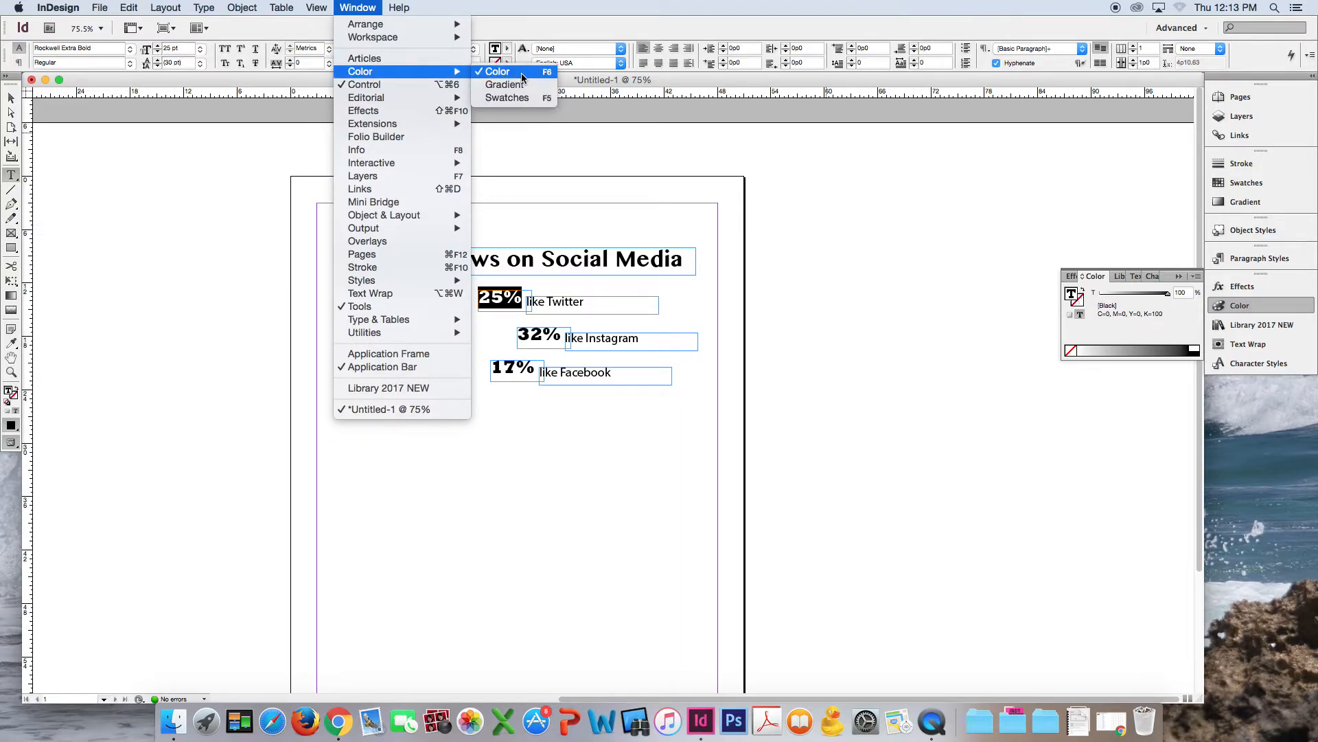
{"action": "left_click", "coordinate": [360, 6]}
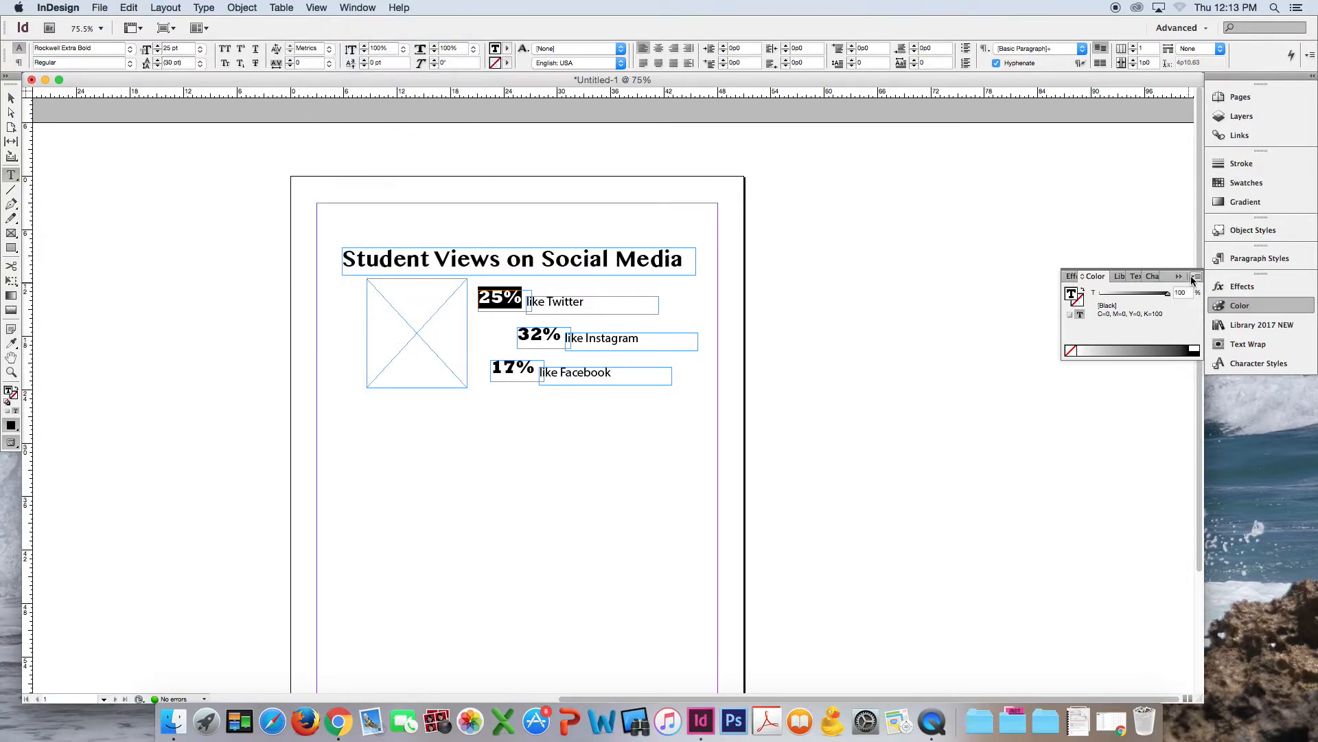
{"action": "left_click", "coordinate": [1194, 277]}
{"action": "left_click", "coordinate": [1212, 323]}
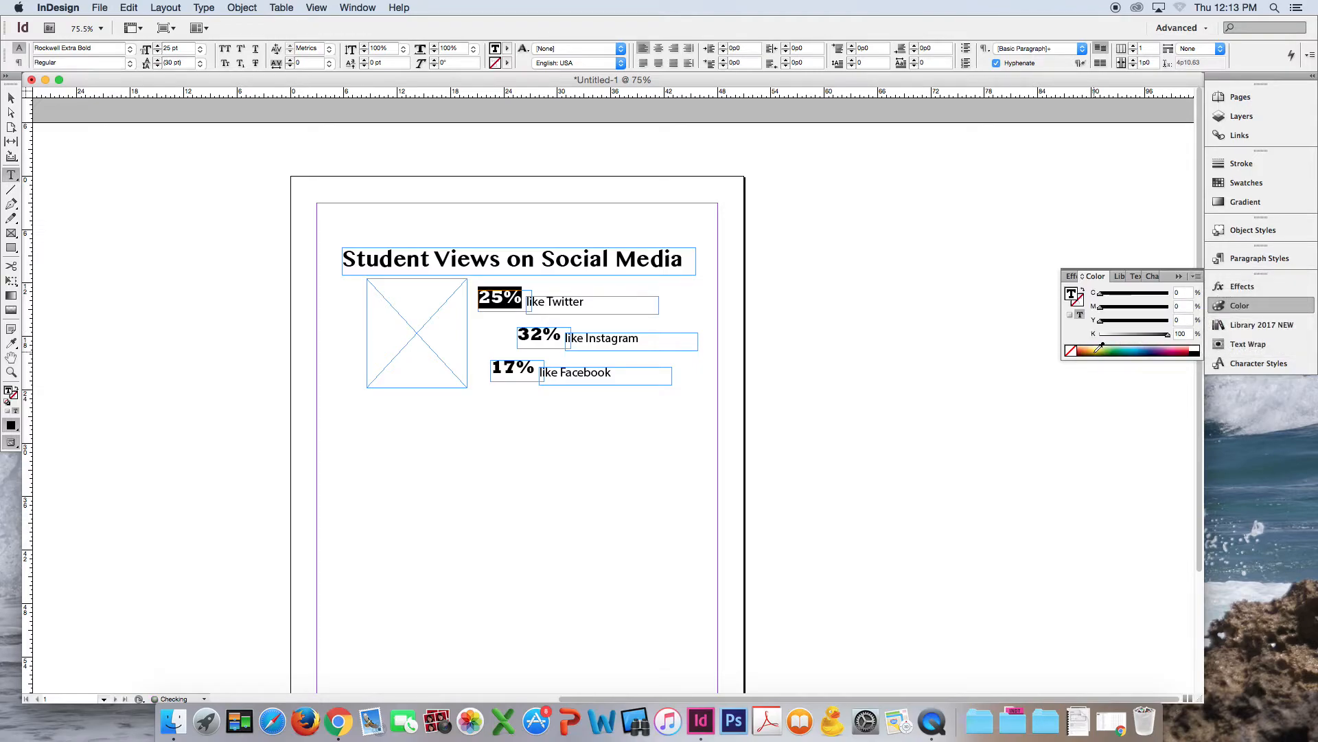
{"action": "left_click", "coordinate": [1177, 347]}
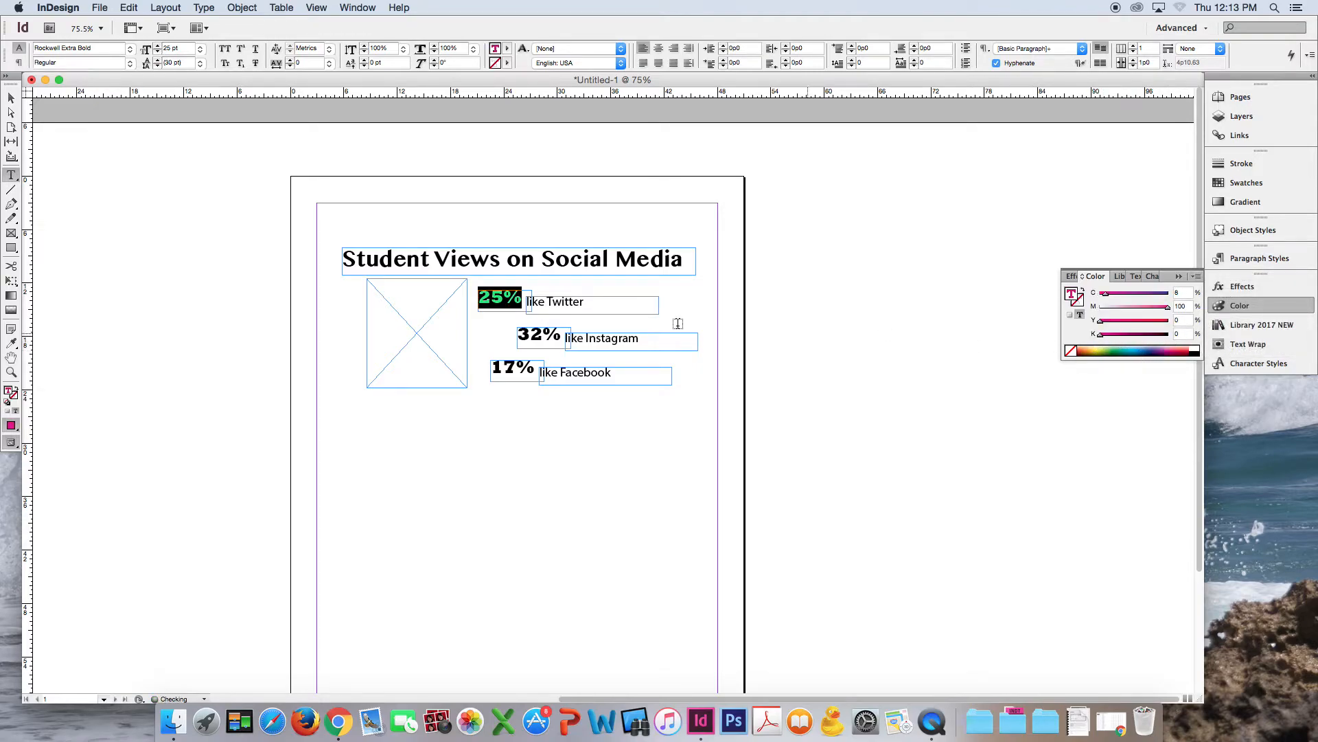
- Select the "32%" text and fill it with light blue from the CMYK spectrum
{"action": "left_click_drag", "start_coordinate": [563, 336], "coordinate": [510, 330]}
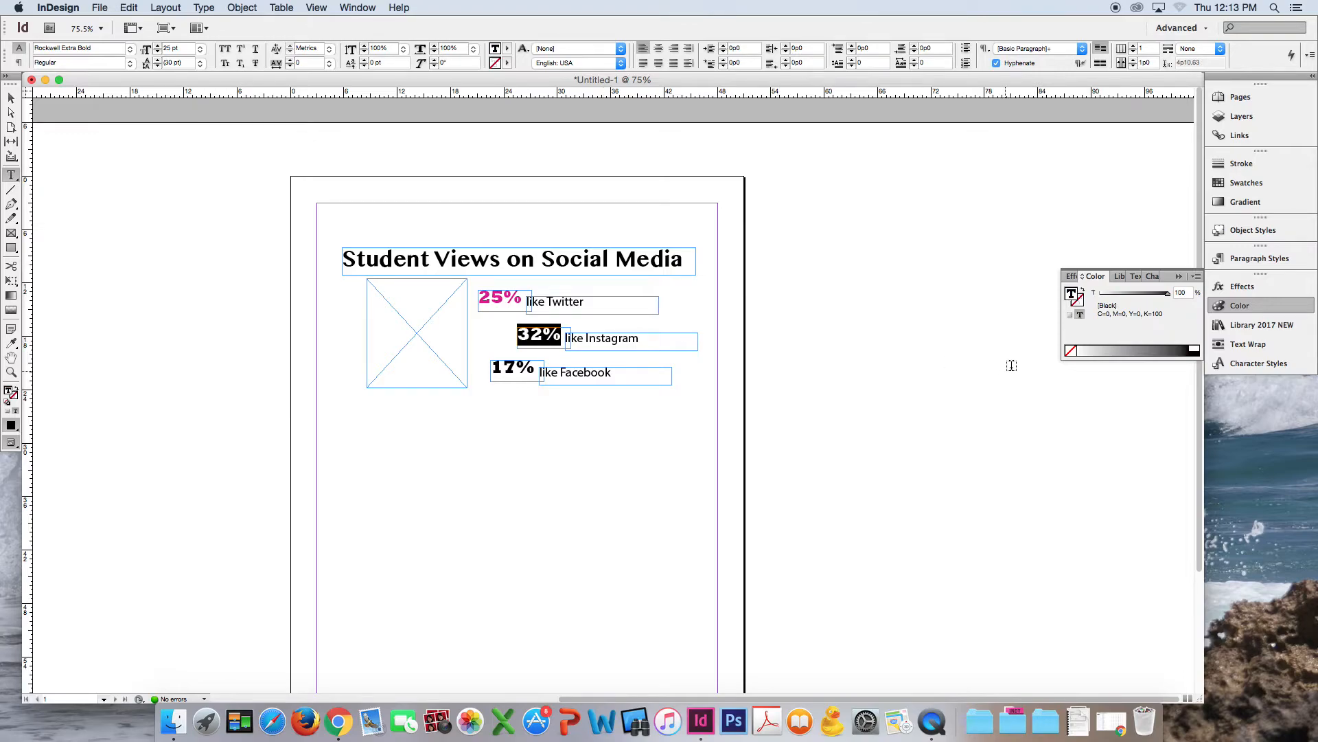
{"action": "left_click", "coordinate": [1196, 277]}
{"action": "left_click", "coordinate": [1231, 312]}
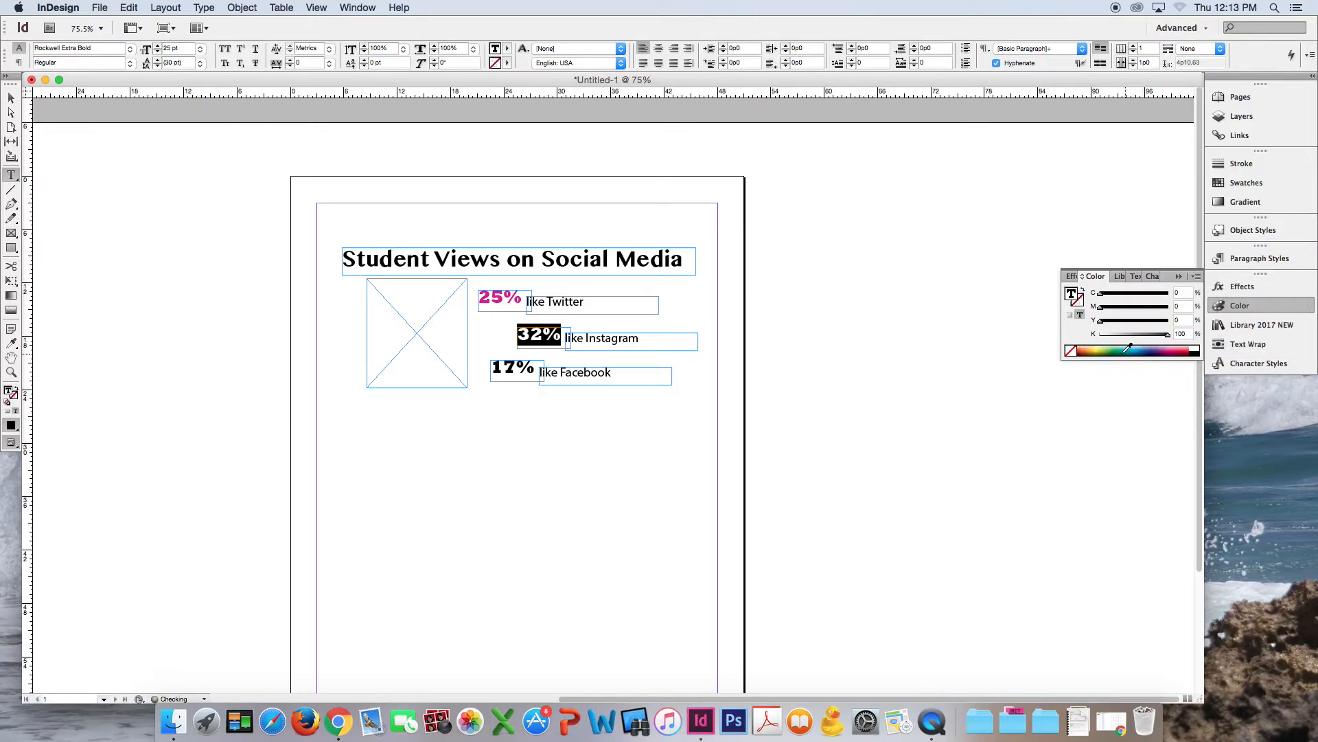
{"action": "left_click", "coordinate": [1128, 348]}
- Select the "17%" text and fill it with green from the CMYK spectrum
{"action": "left_click_drag", "start_coordinate": [491, 367], "coordinate": [535, 368]}
{"action": "left_click", "coordinate": [1197, 276]}
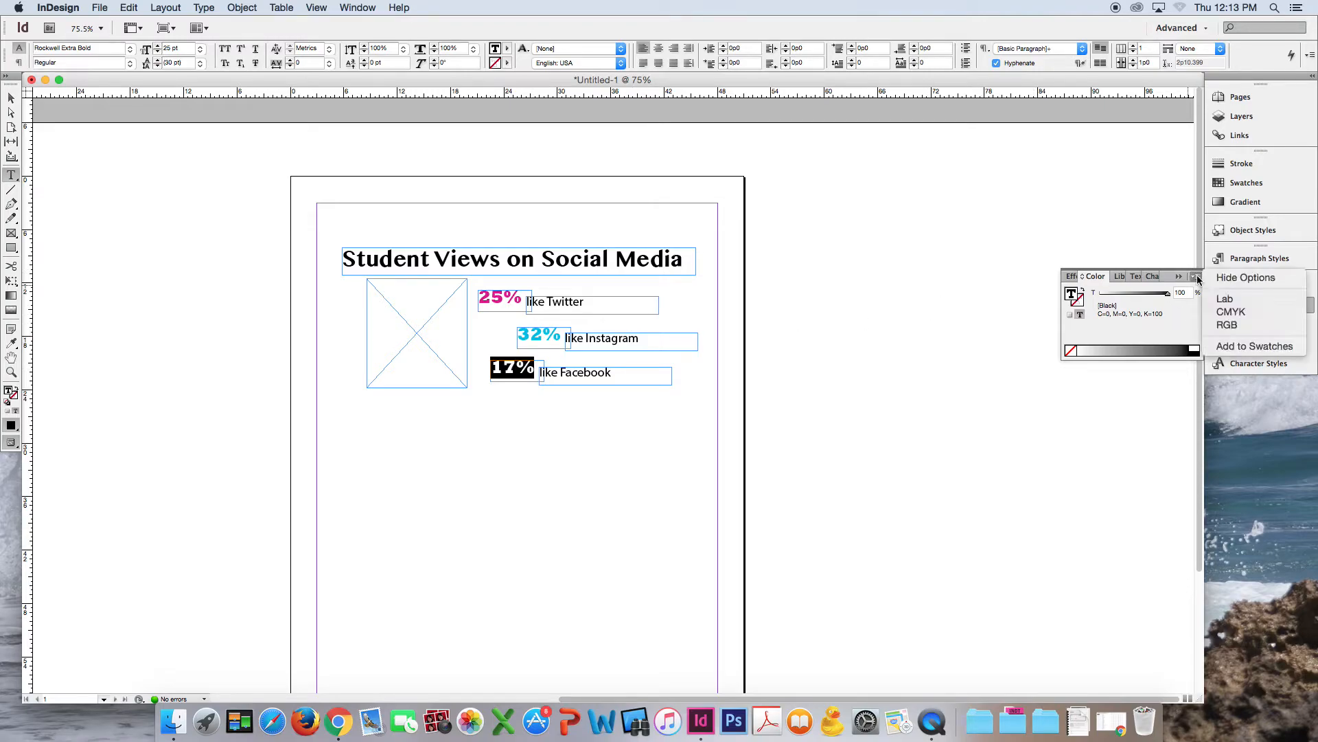
{"action": "left_click", "coordinate": [1233, 312]}
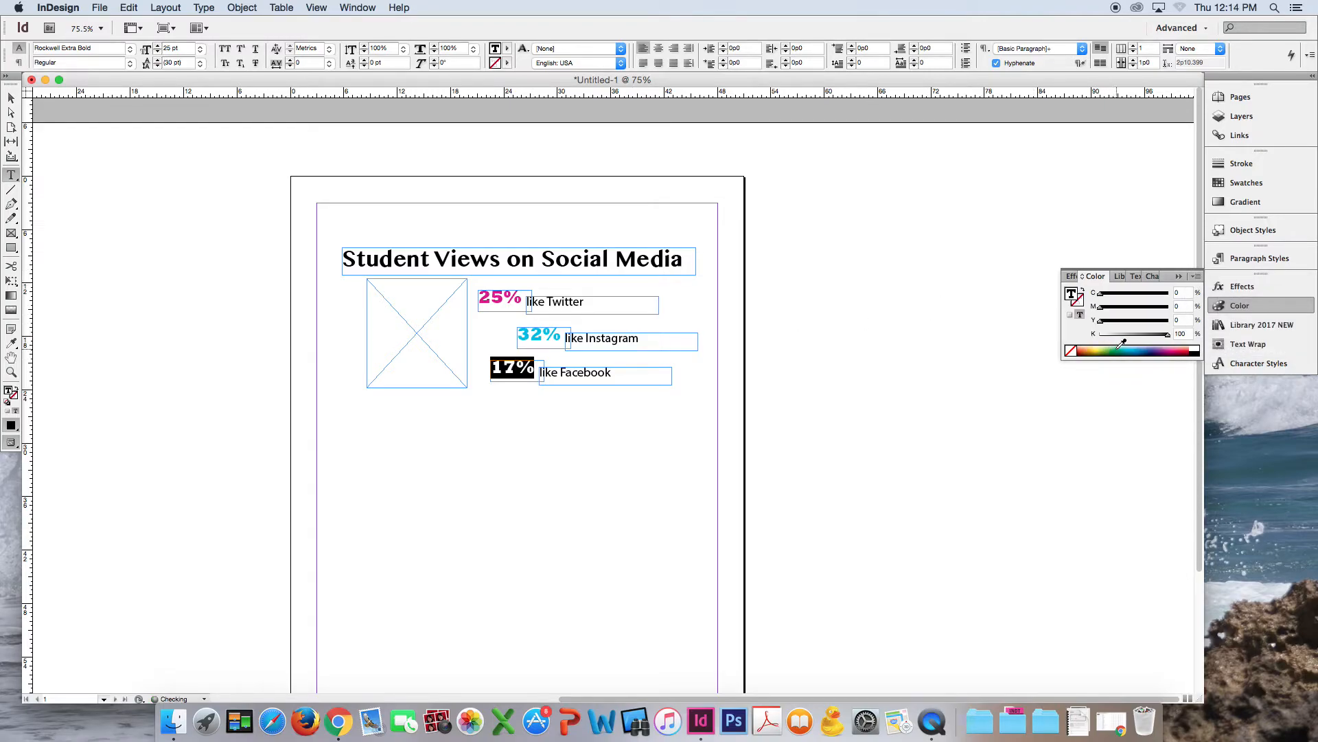
{"action": "left_click", "coordinate": [1118, 350]}
{"action": "left_click", "coordinate": [444, 389]}
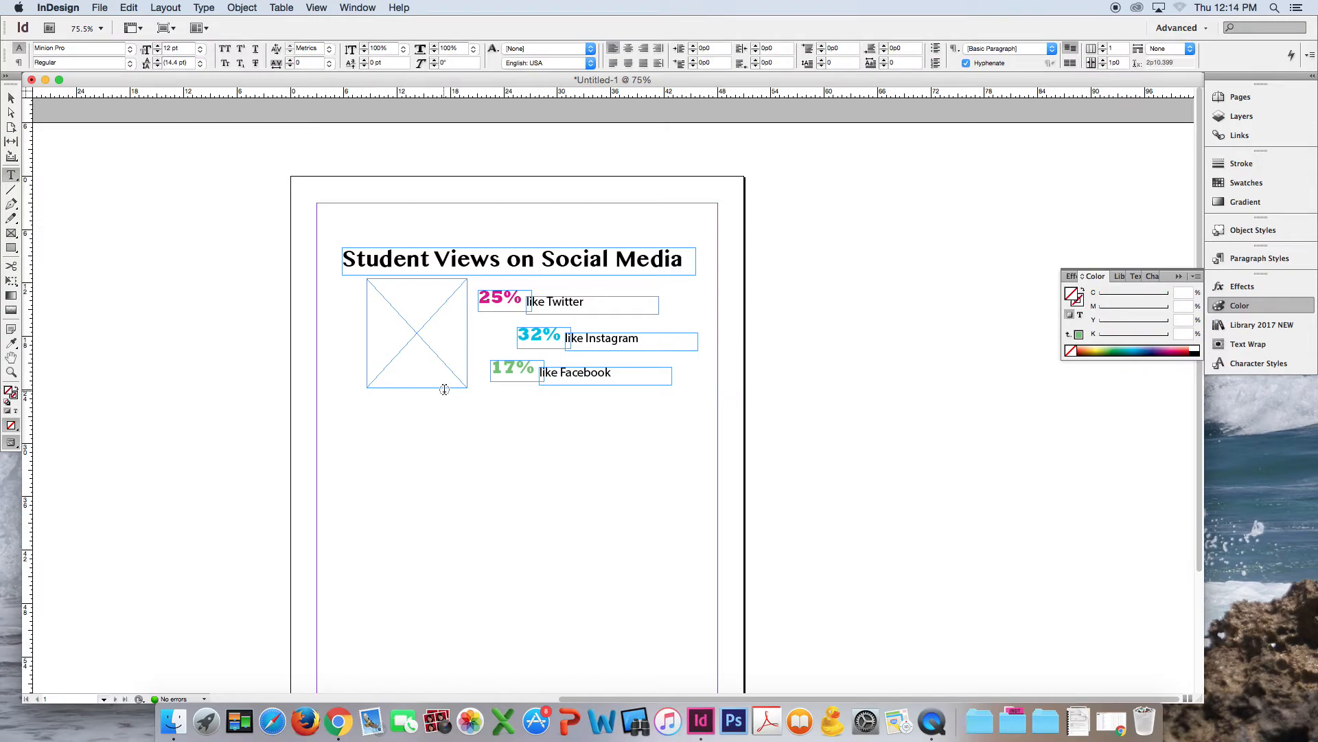
- Set the word "Twitter" in the "like Twitter" caption to the Semibold Italic font style
{"action": "left_click", "coordinate": [11, 99]}
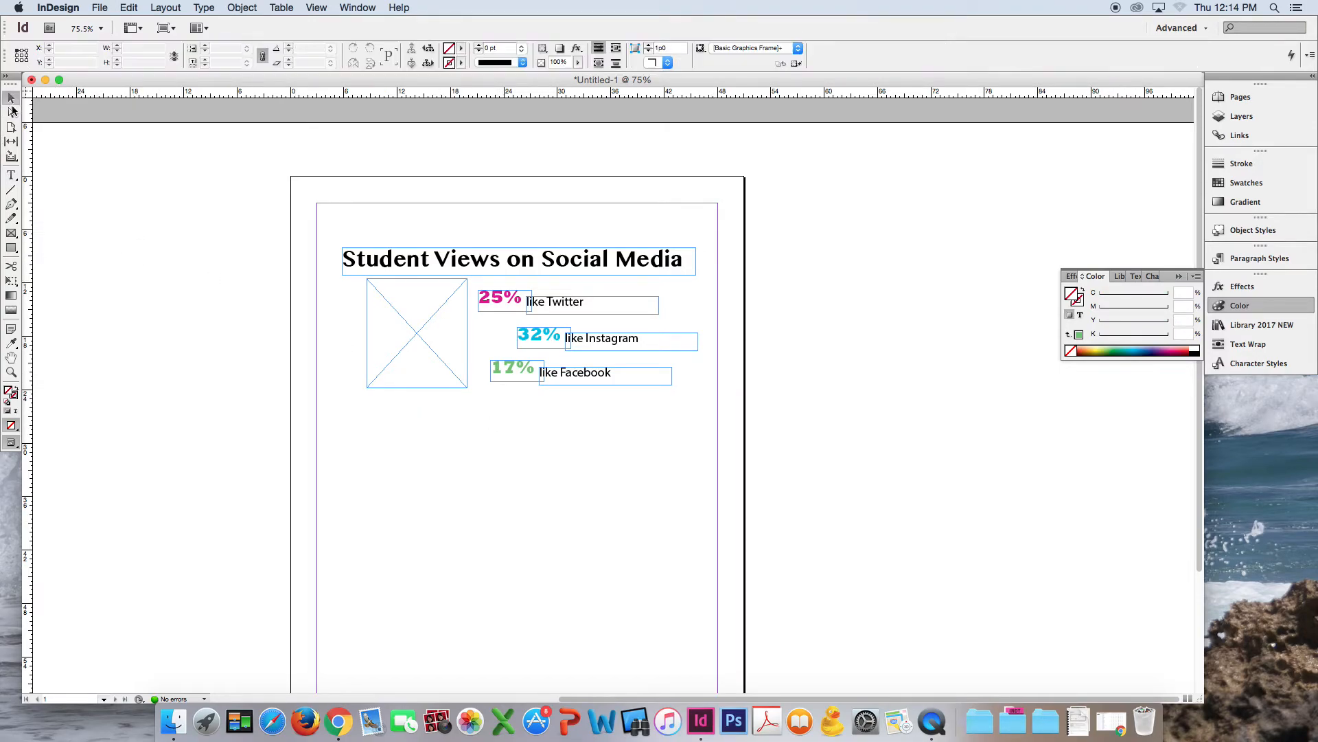
{"action": "double_click", "coordinate": [561, 300]}
{"action": "double_click", "coordinate": [567, 301]}
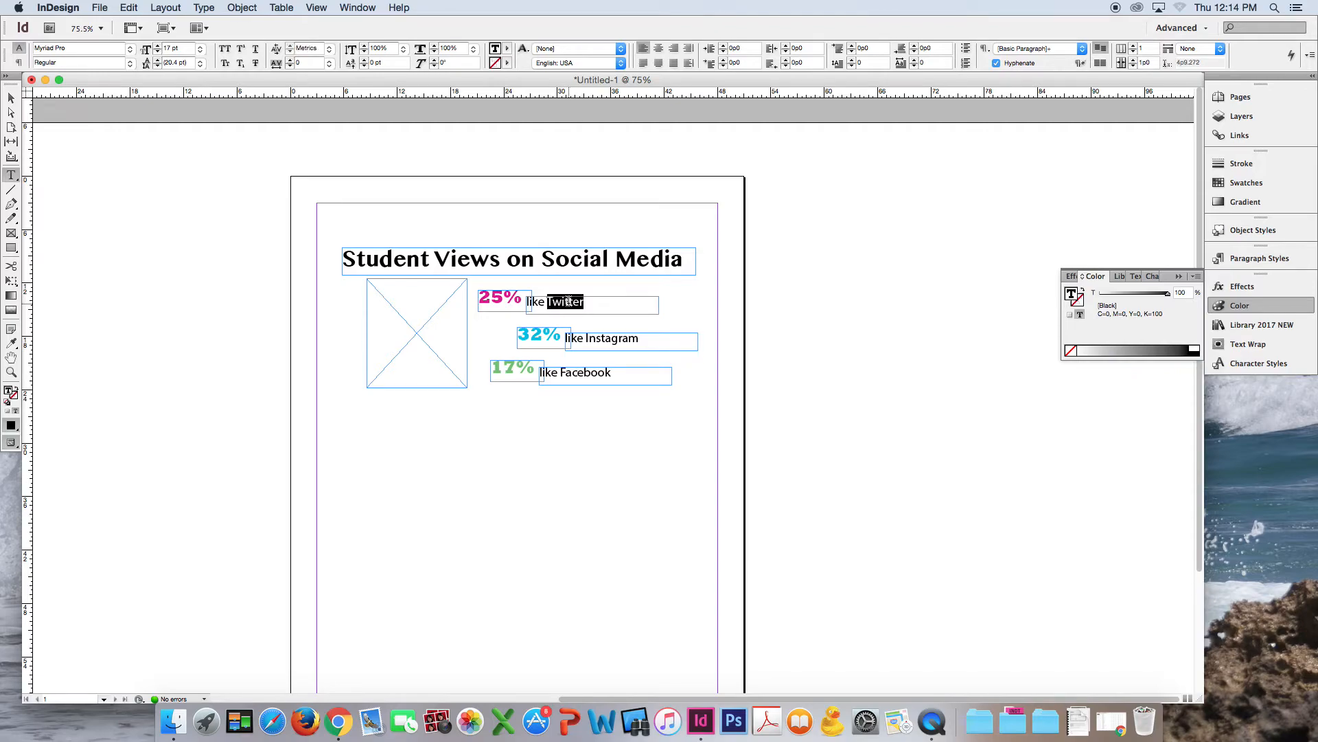
{"action": "left_click", "coordinate": [130, 63]}
{"action": "left_click", "coordinate": [118, 80]}
{"action": "left_click", "coordinate": [131, 66]}
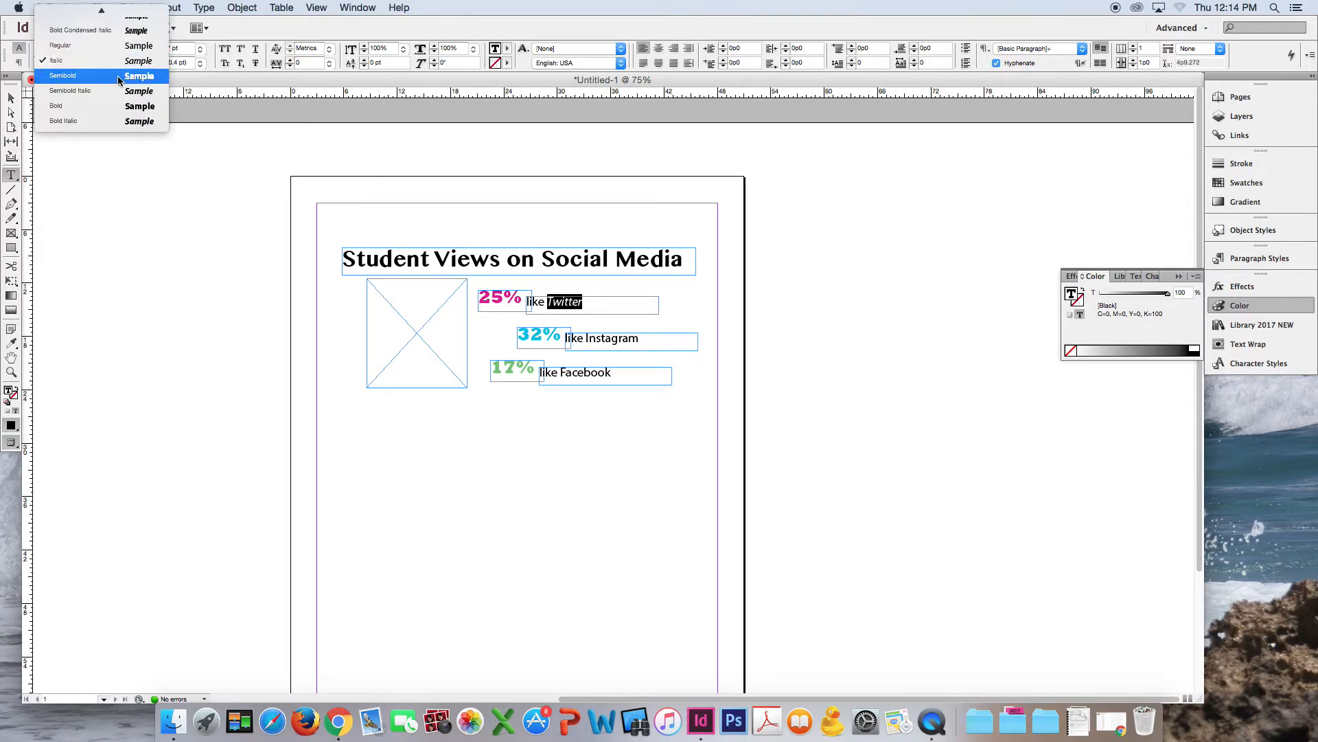
{"action": "left_click", "coordinate": [595, 310]}
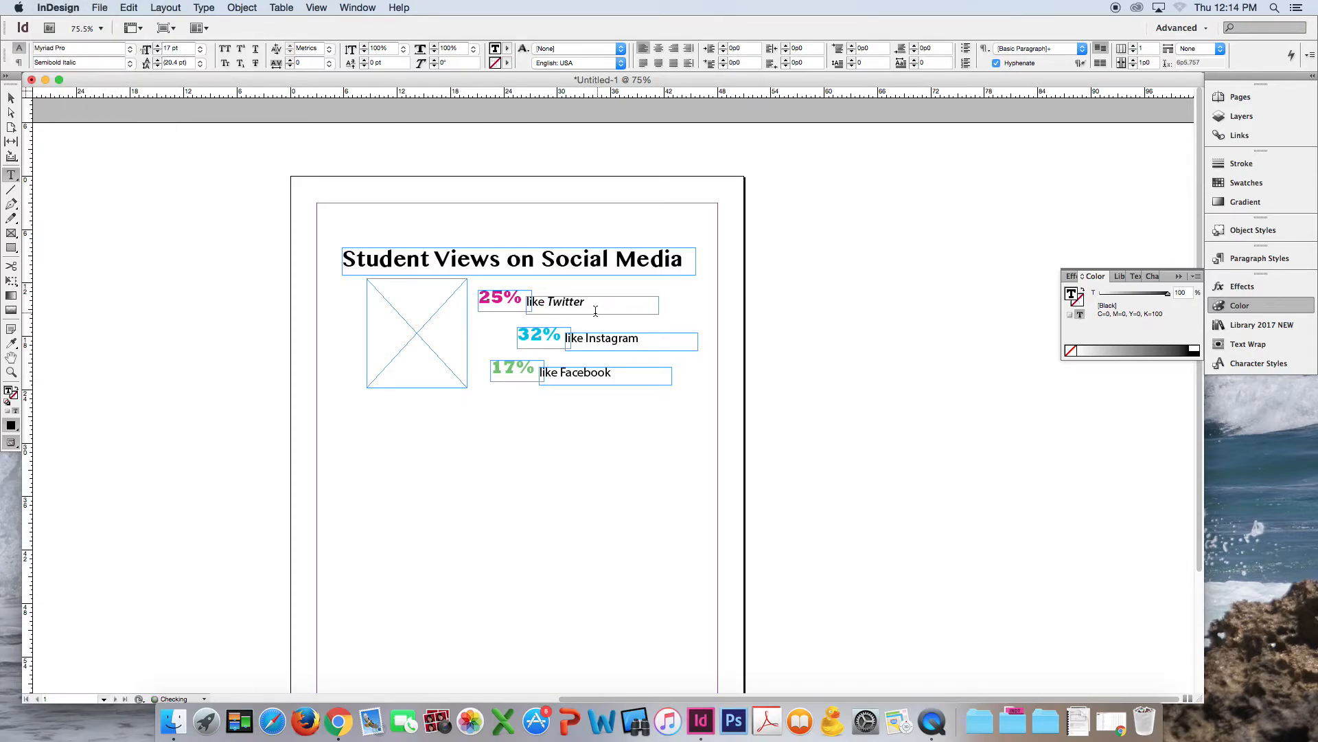
- Give the word "Twitter" a pinkish-red stroke color from the CMYK spectrum
{"action": "double_click", "coordinate": [560, 302]}
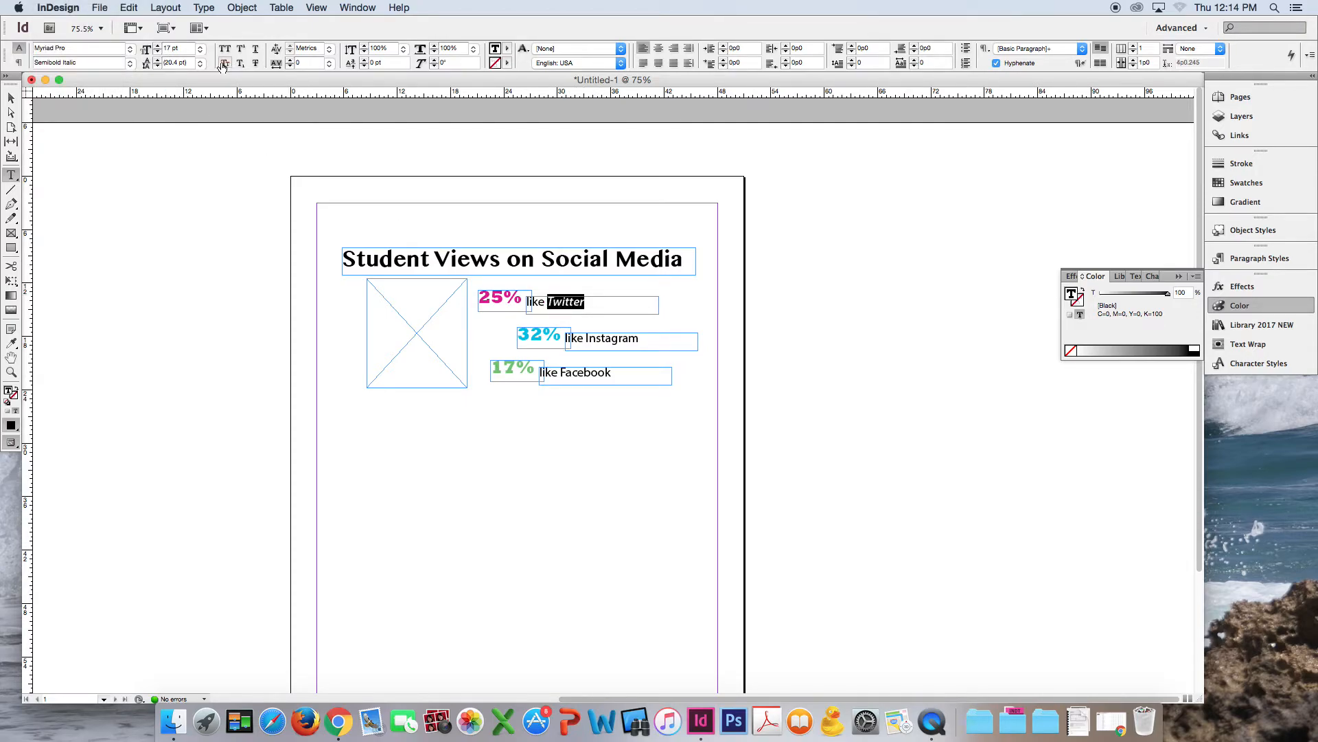
{"action": "left_click", "coordinate": [1082, 304]}
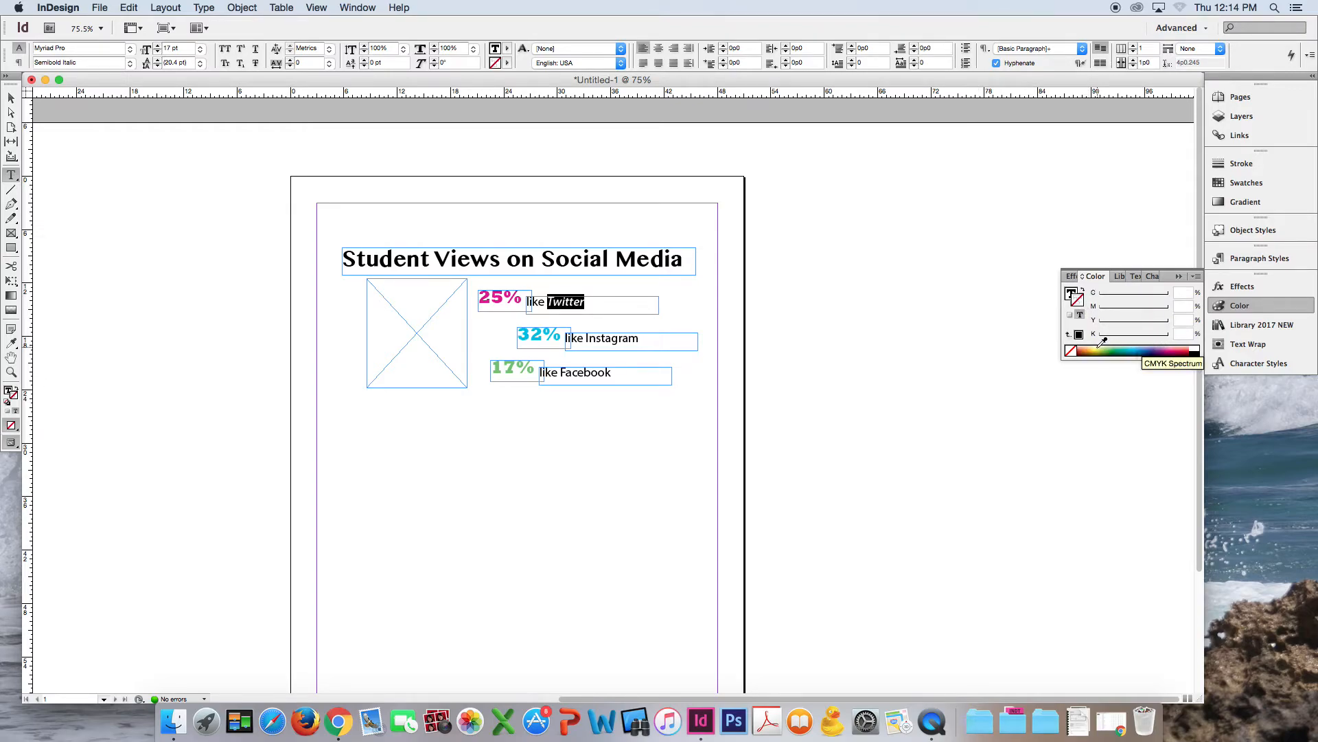
{"action": "left_click", "coordinate": [1181, 346]}
{"action": "left_click", "coordinate": [587, 338]}
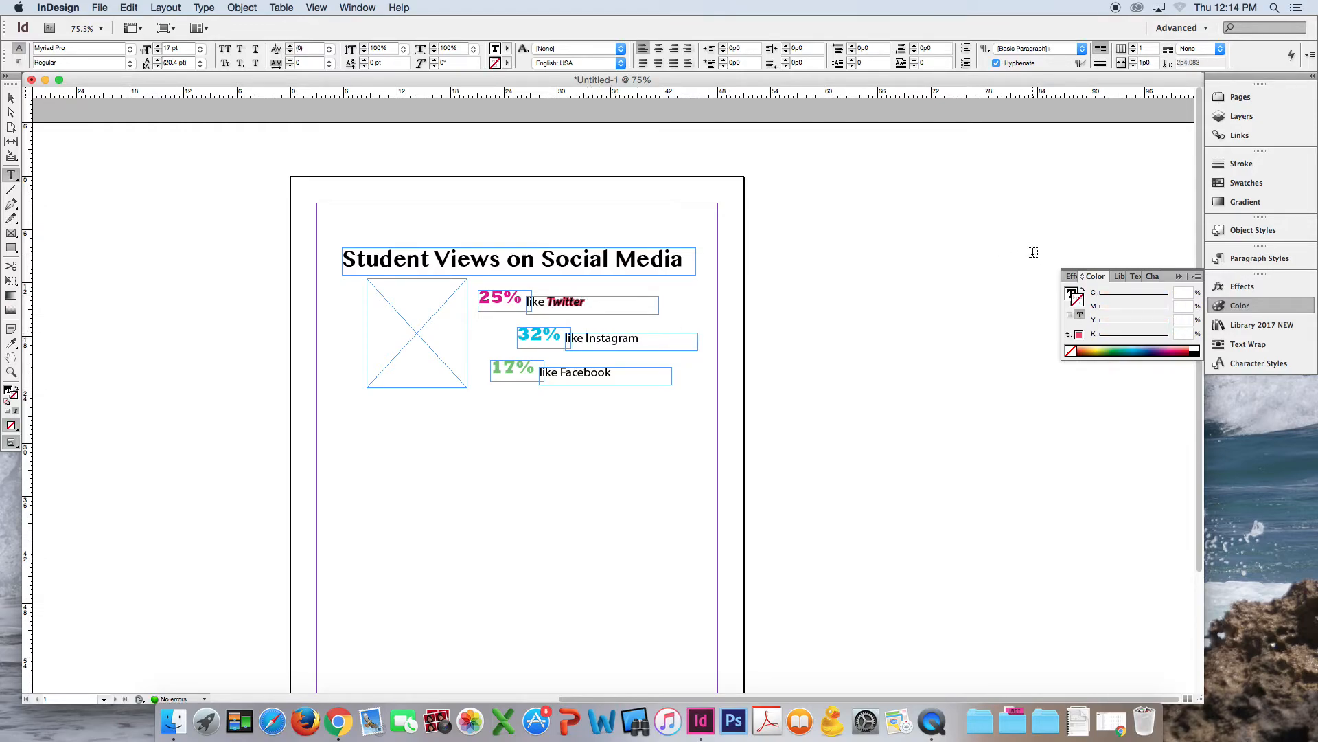
{"action": "left_click", "coordinate": [1071, 294]}
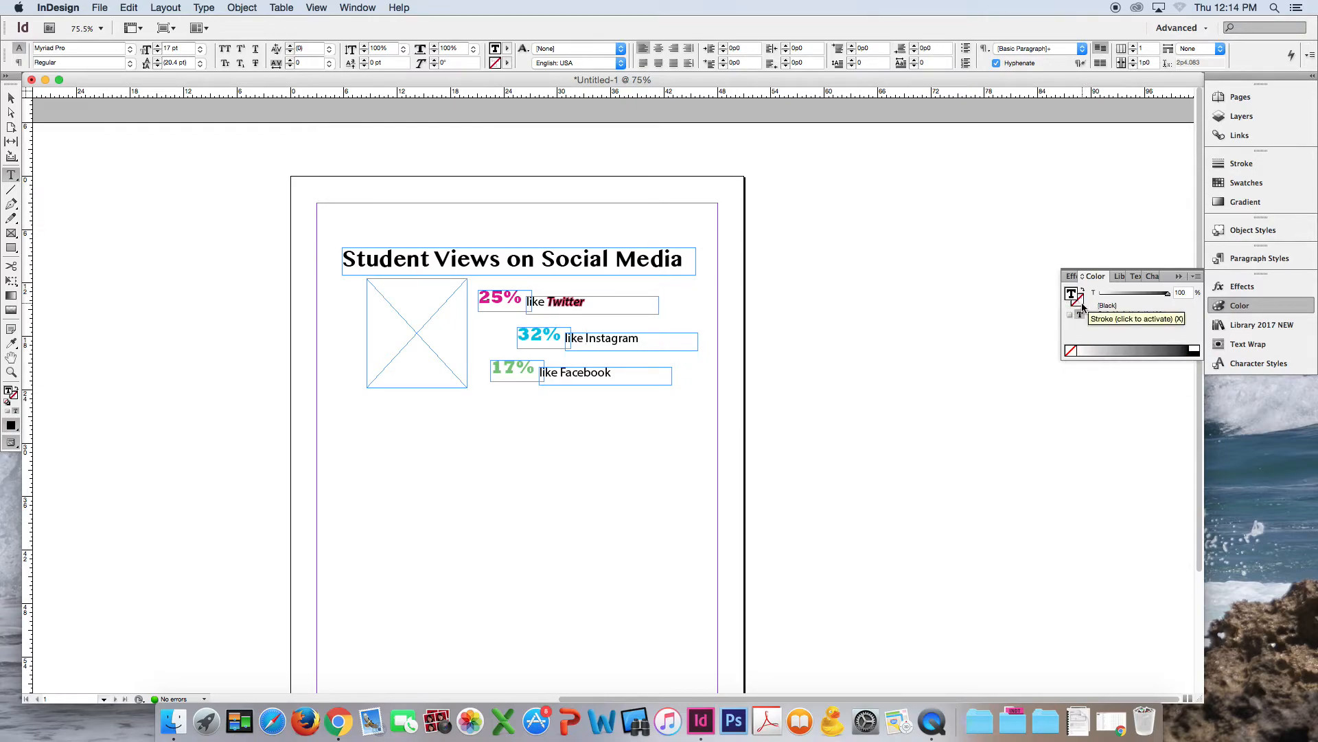
{"action": "left_click", "coordinate": [1083, 307]}
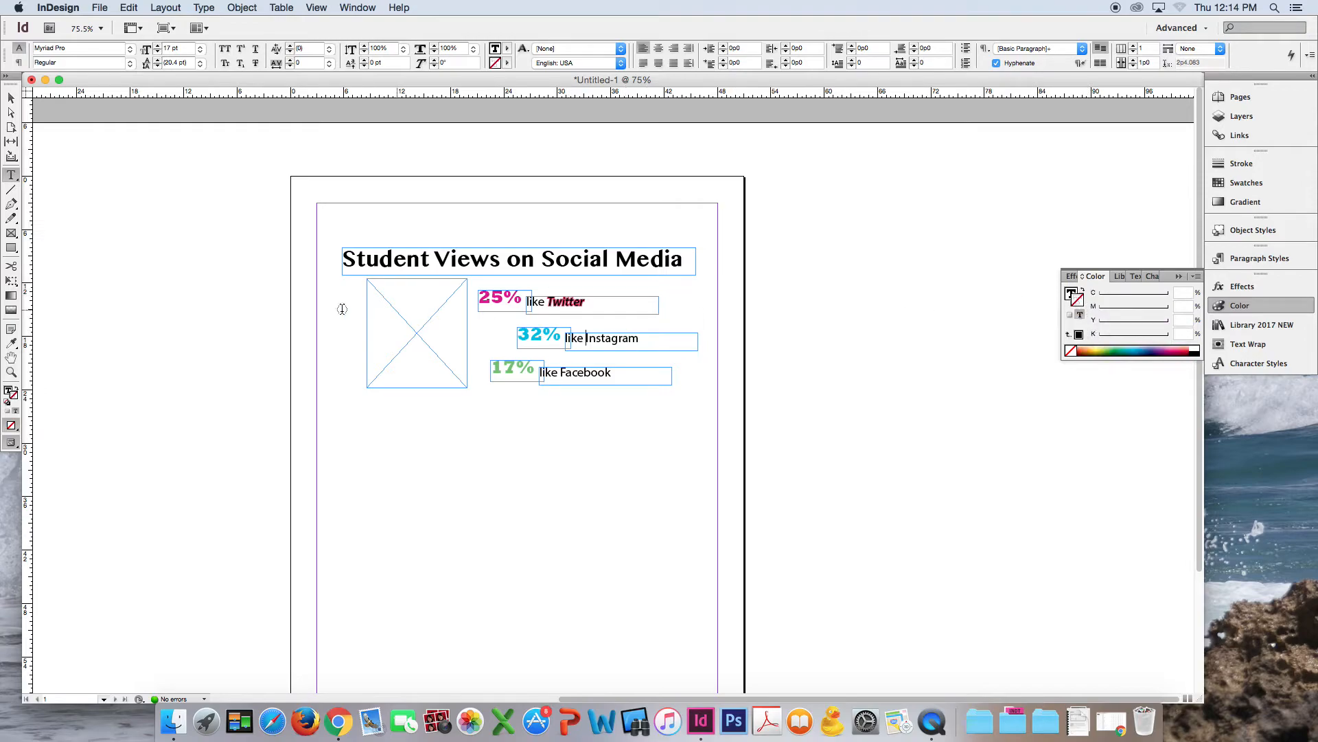
- Move the image placeholder frame slightly left and enlarge it to about 13p10.8 wide by 14p4.8 high
{"action": "left_click", "coordinate": [11, 98]}
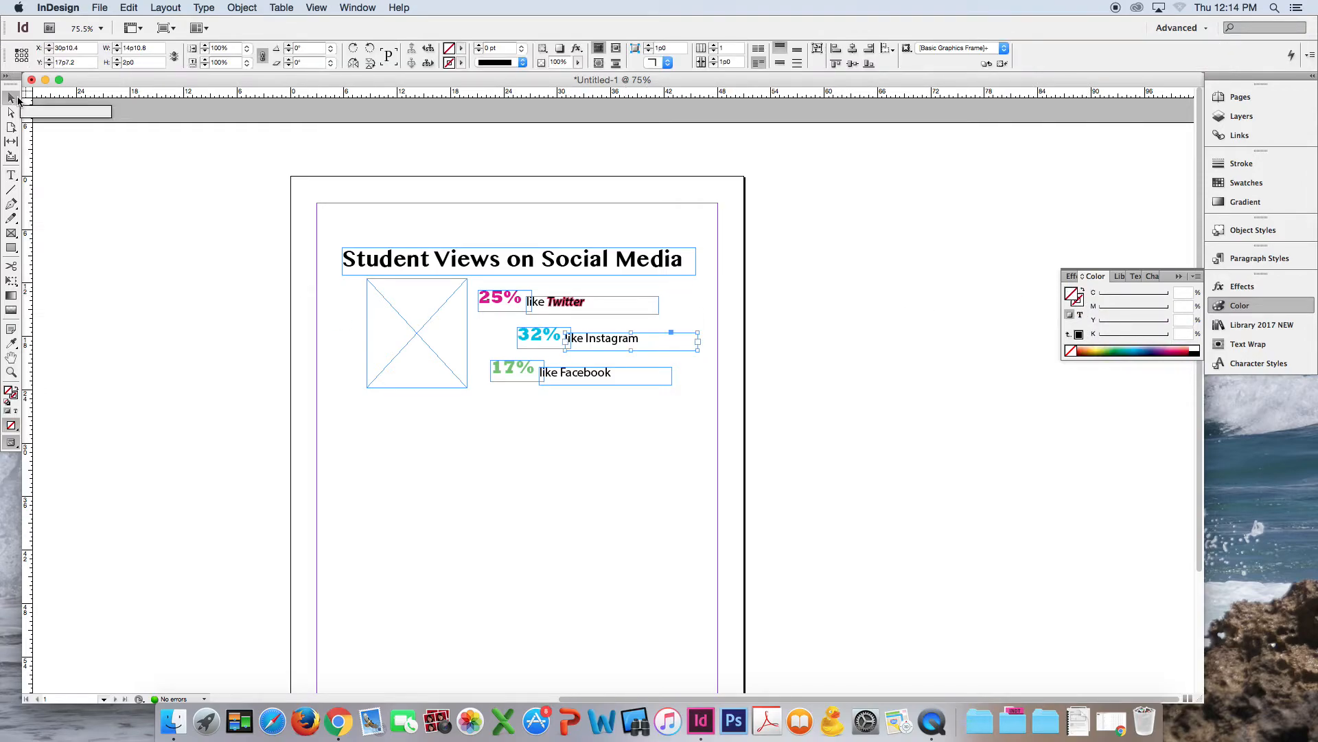
{"action": "left_click", "coordinate": [417, 328]}
{"action": "left_click_drag", "start_coordinate": [417, 328], "coordinate": [399, 328]}
{"action": "left_click_drag", "start_coordinate": [450, 390], "coordinate": [474, 407]}
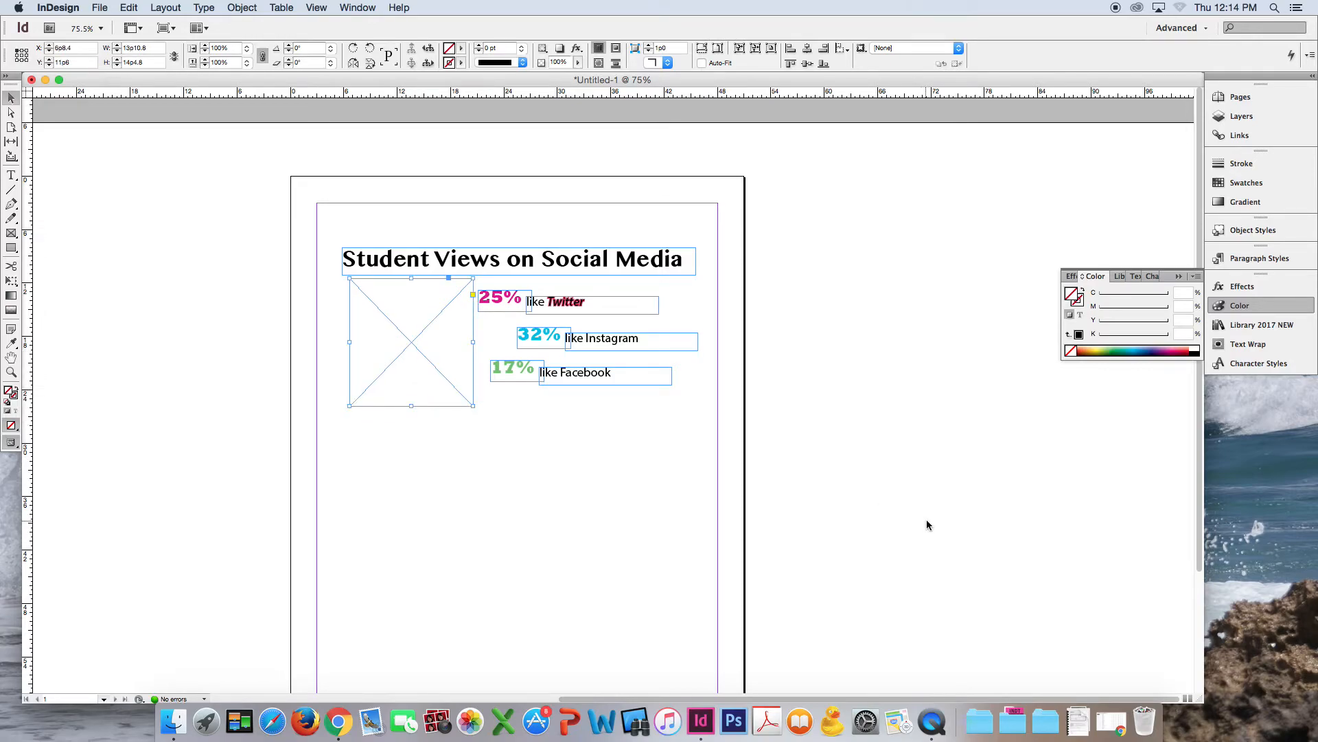
- Switch to Chrome, search for "twitter logo" in a new tab, and open the StickPNG transparent blue bird image
{"action": "left_click", "coordinate": [338, 721]}
{"action": "key", "text": "super+t"}
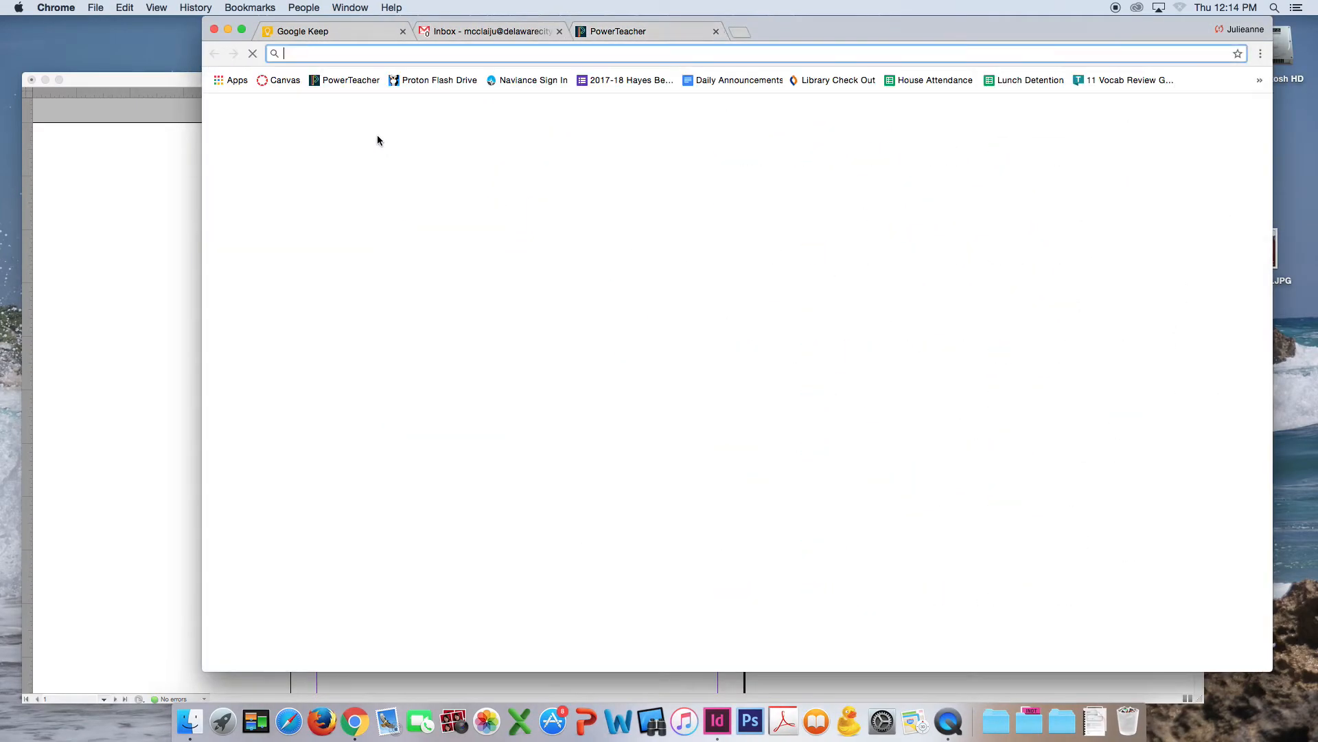
{"action": "type", "text": "twitter logo"}
{"action": "key", "text": "Return"}
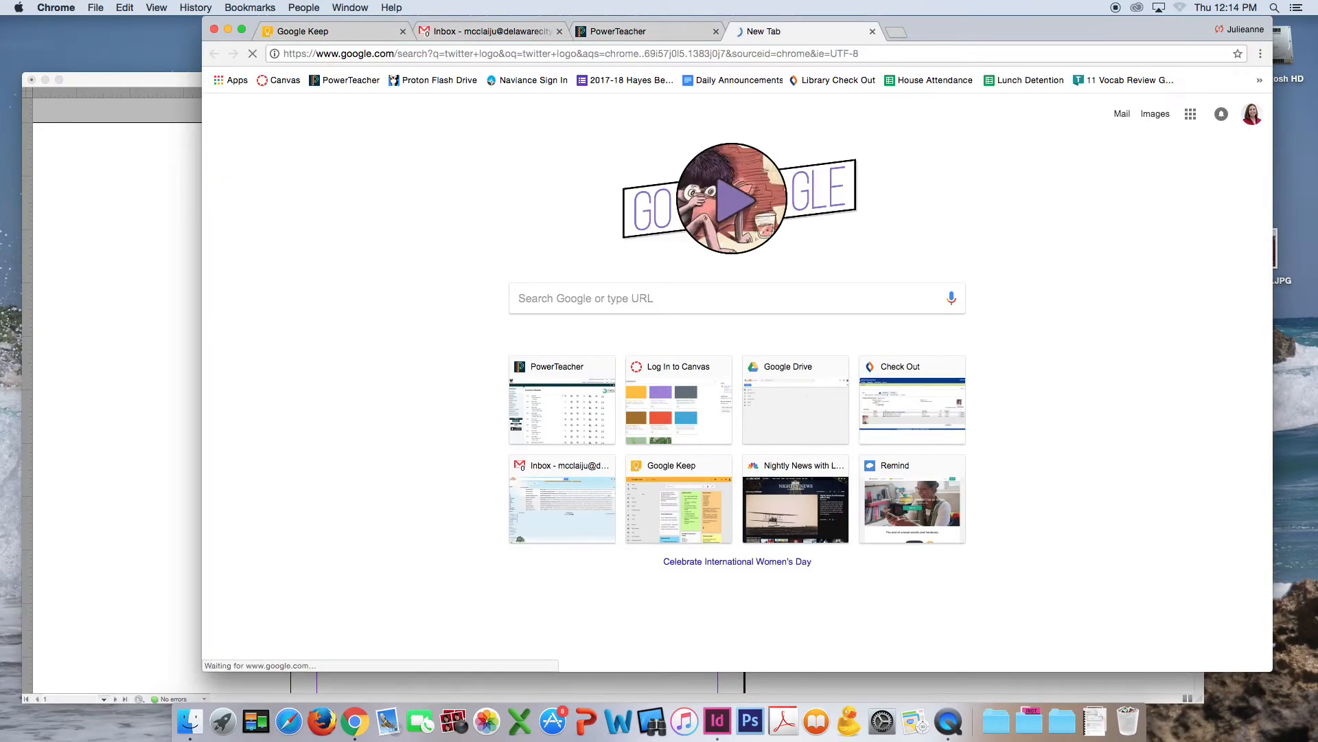
{"action": "left_click", "coordinate": [360, 273]}
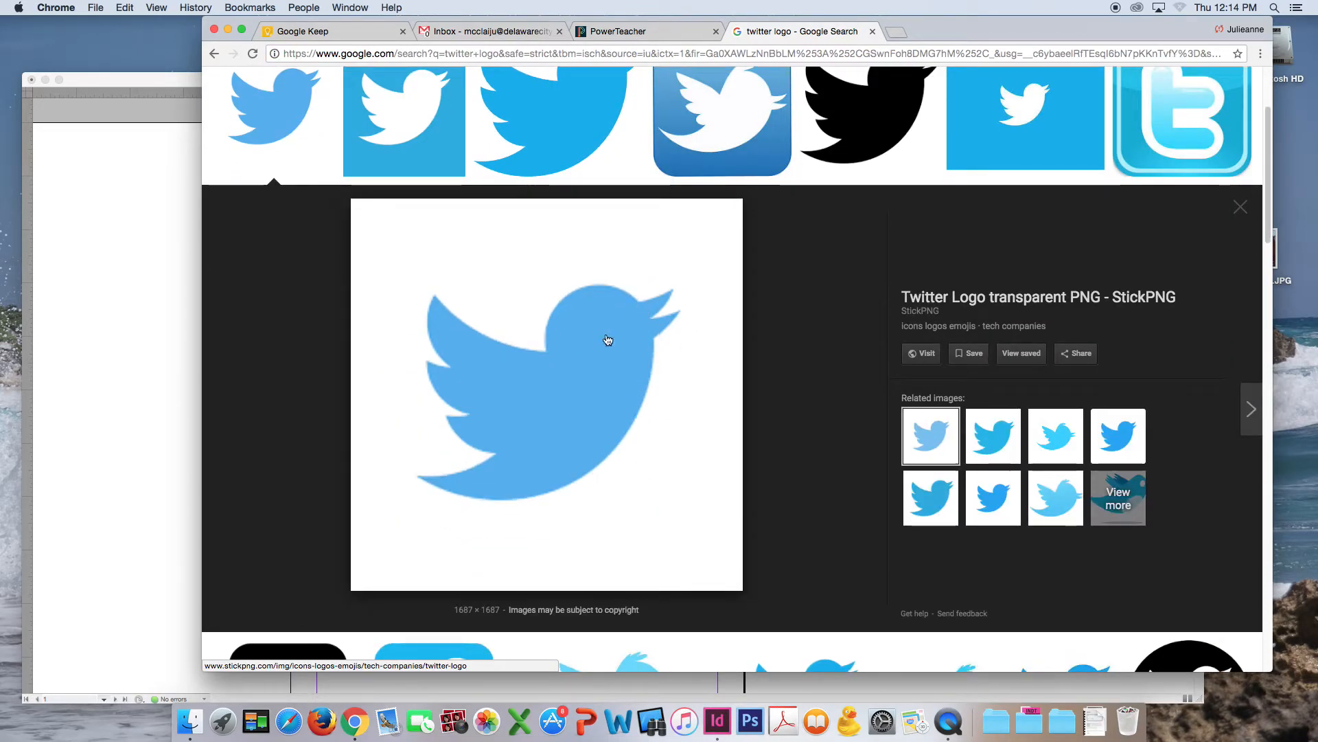
- Save the Twitter logo image to the Desktop as download.png
{"action": "right_click", "coordinate": [601, 358]}
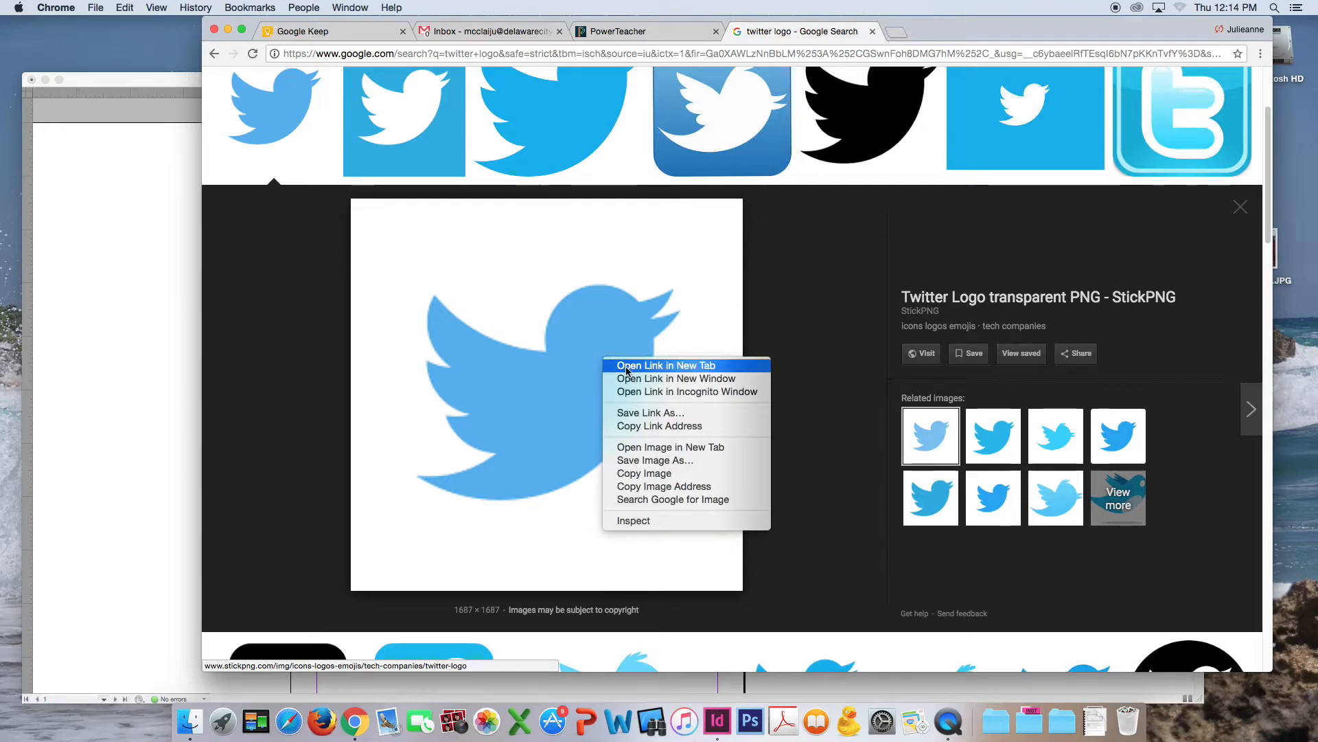
{"action": "left_click", "coordinate": [646, 465]}
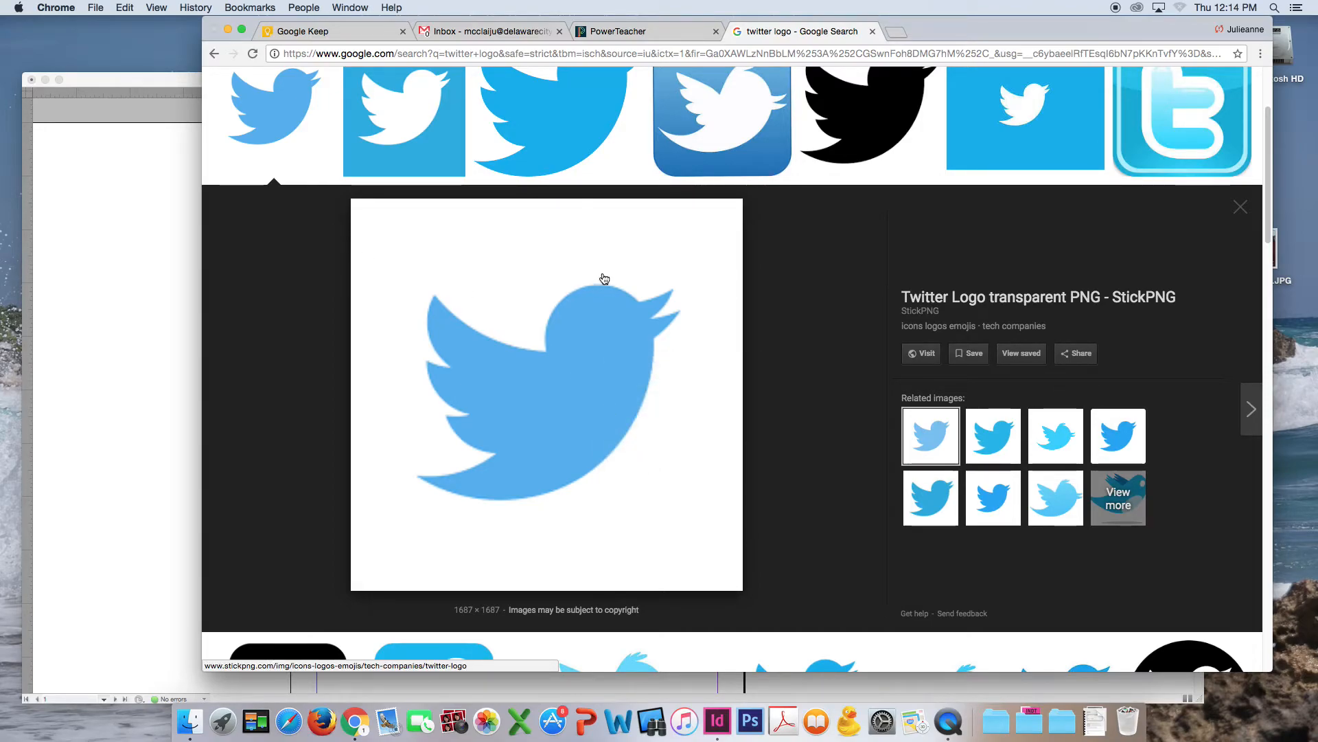
{"action": "left_click", "coordinate": [538, 204]}
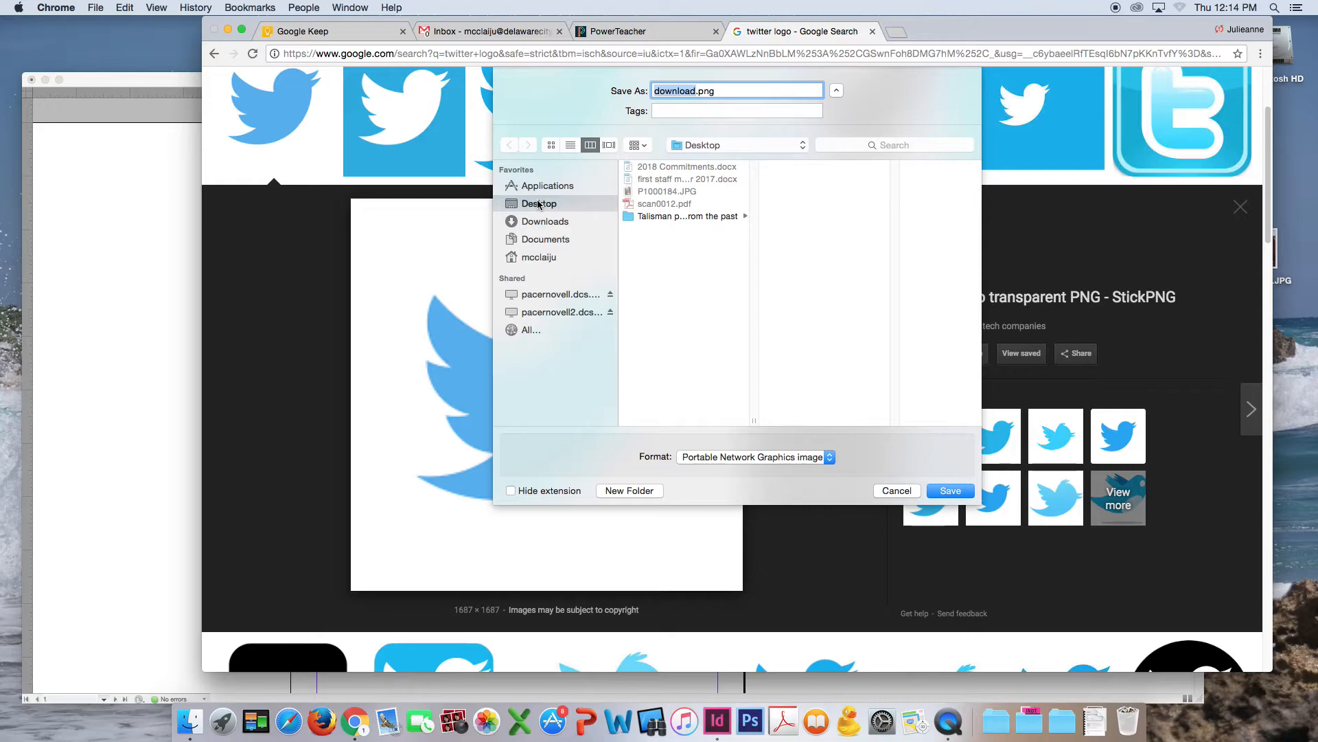
{"action": "key", "text": "Return"}
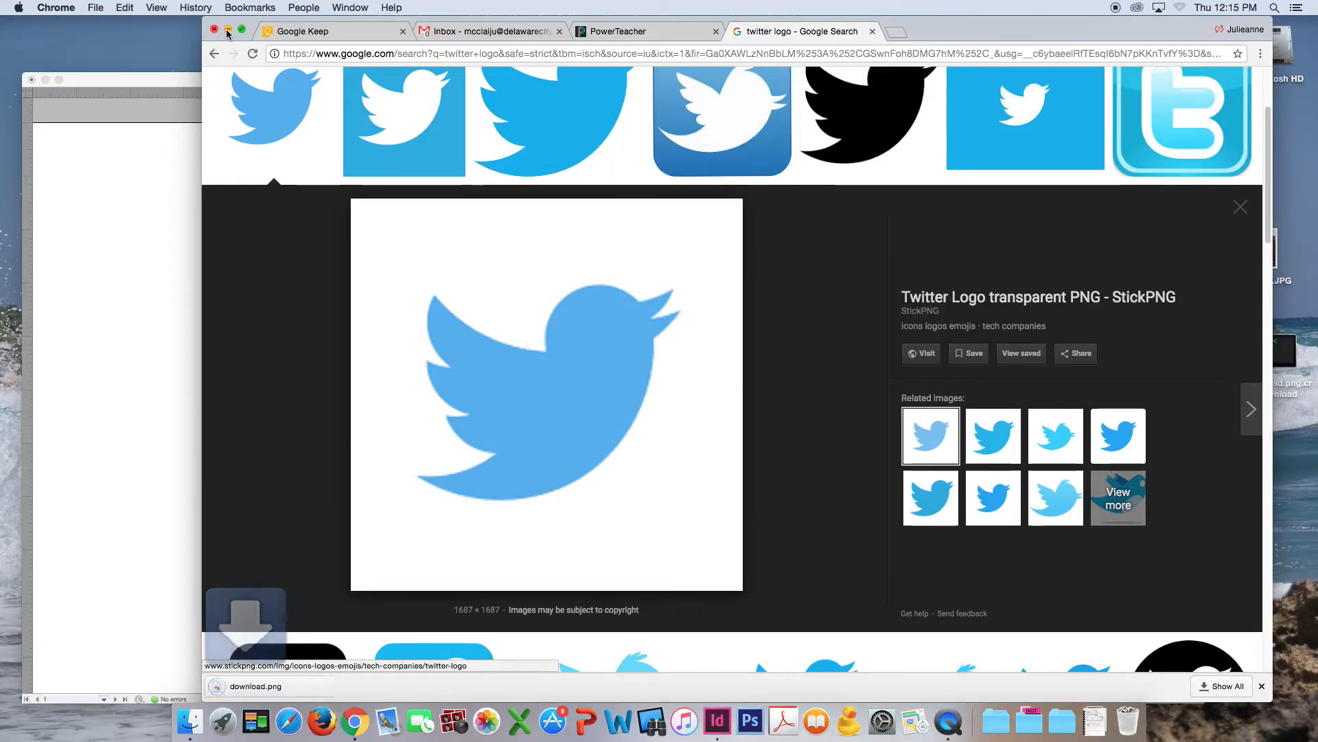
- Return to InDesign, place download.png from the Desktop into the placeholder frame, and shift the image left so the whole bird shows
{"action": "left_click", "coordinate": [227, 31]}
{"action": "left_click_drag", "start_coordinate": [1293, 356], "coordinate": [436, 342]}
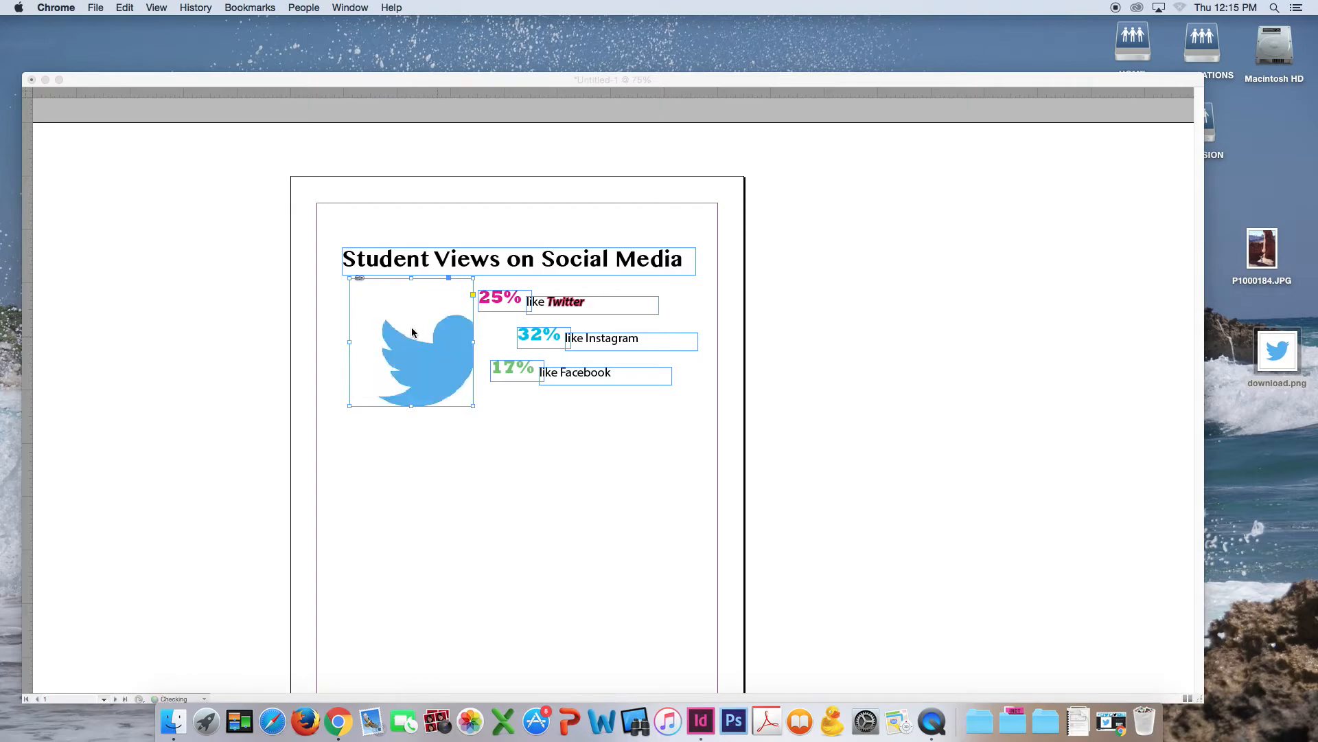
{"action": "left_click", "coordinate": [418, 333]}
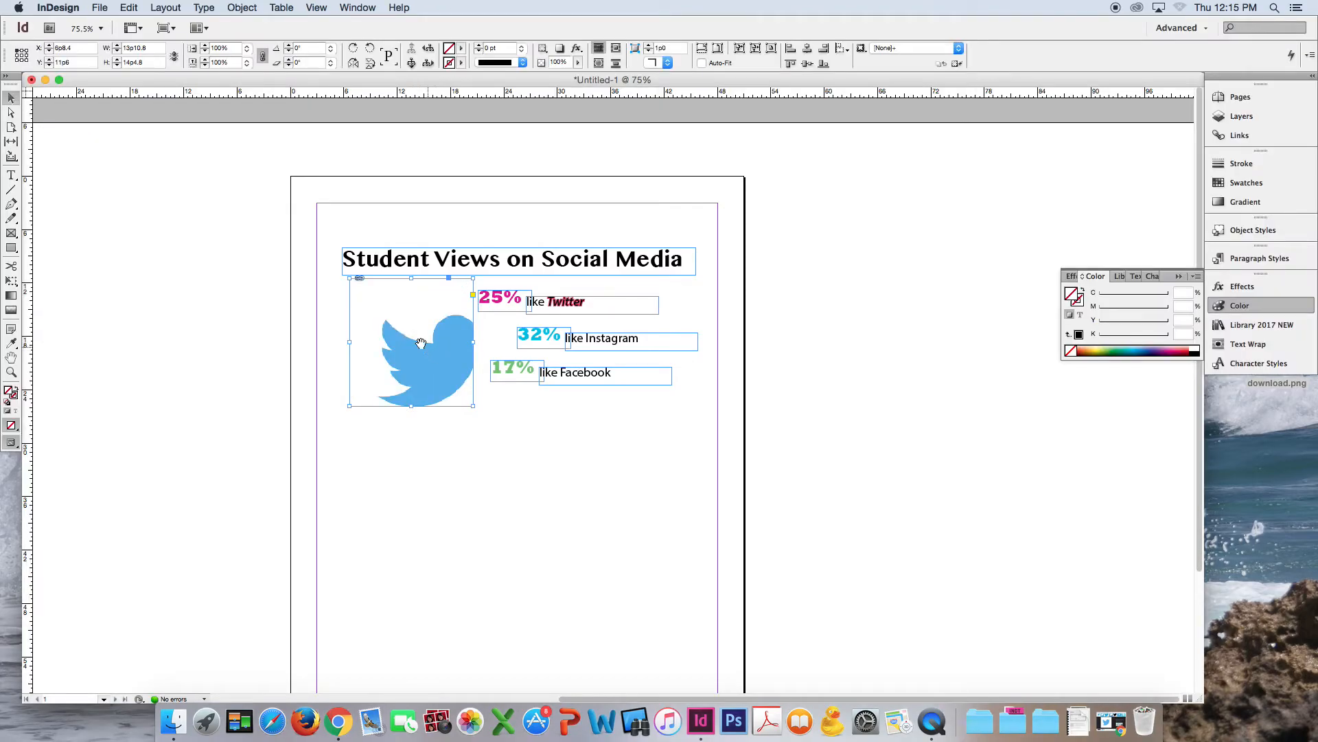
{"action": "left_click", "coordinate": [417, 335]}
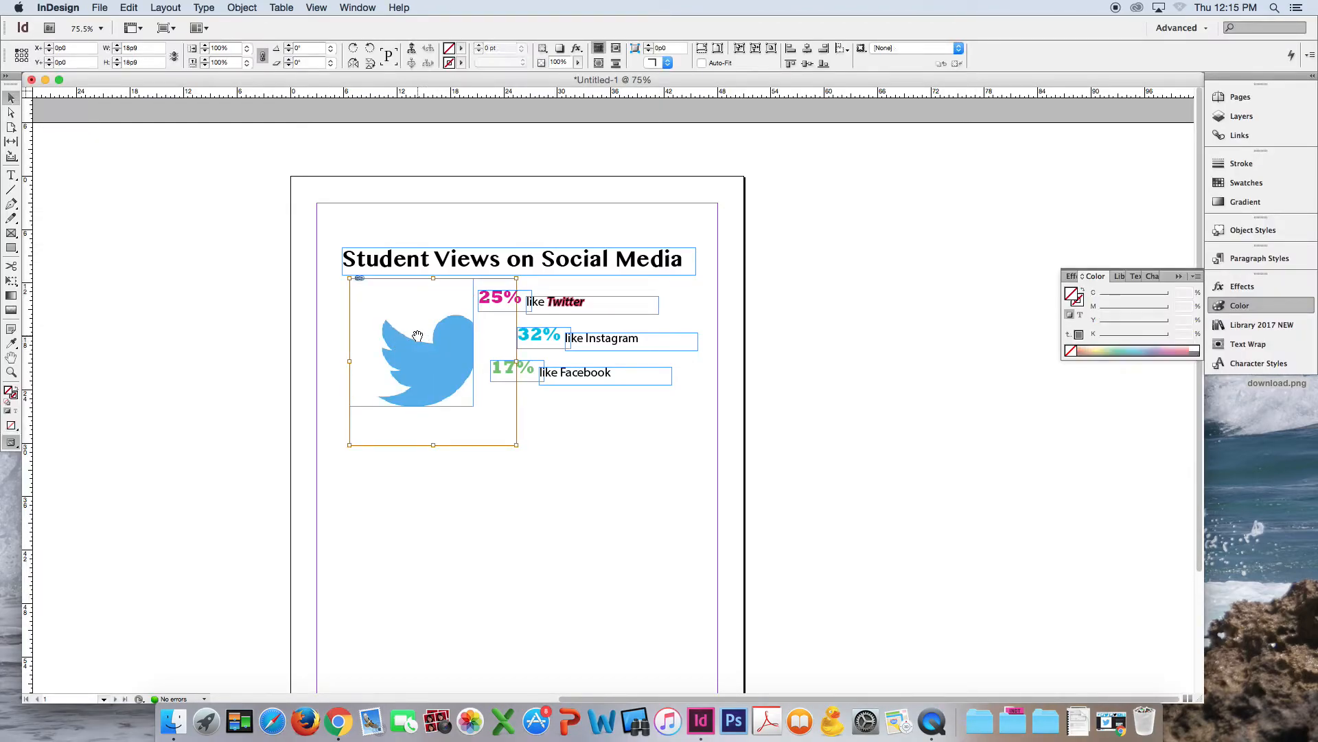
{"action": "mouse_move", "coordinate": [418, 335]}
{"action": "left_mouse_down"}
{"action": "mouse_move", "coordinate": [398, 316]}
{"action": "mouse_move", "coordinate": [409, 379]}
{"action": "mouse_move", "coordinate": [408, 328]}
{"action": "mouse_move", "coordinate": [428, 340]}
{"action": "mouse_move", "coordinate": [406, 350]}
{"action": "left_mouse_up"}
{"action": "left_click", "coordinate": [586, 450]}
- Shorten the logo frame from its lower edge and nudge the bird image right and up to center it within the frame
{"action": "left_click", "coordinate": [411, 401]}
{"action": "left_click_drag", "start_coordinate": [411, 406], "coordinate": [412, 397]}
{"action": "left_click_drag", "start_coordinate": [407, 350], "coordinate": [409, 350]}
{"action": "key", "text": "Right"}
{"action": "key", "text": "Right"}
{"action": "key", "text": "Right"}
{"action": "key", "text": "Right"}
{"action": "key", "text": "Up"}
{"action": "key", "text": "Up"}
{"action": "key", "text": "Up"}
{"action": "key", "text": "Up"}
{"action": "key", "text": "Up"}
{"action": "key", "text": "Up"}
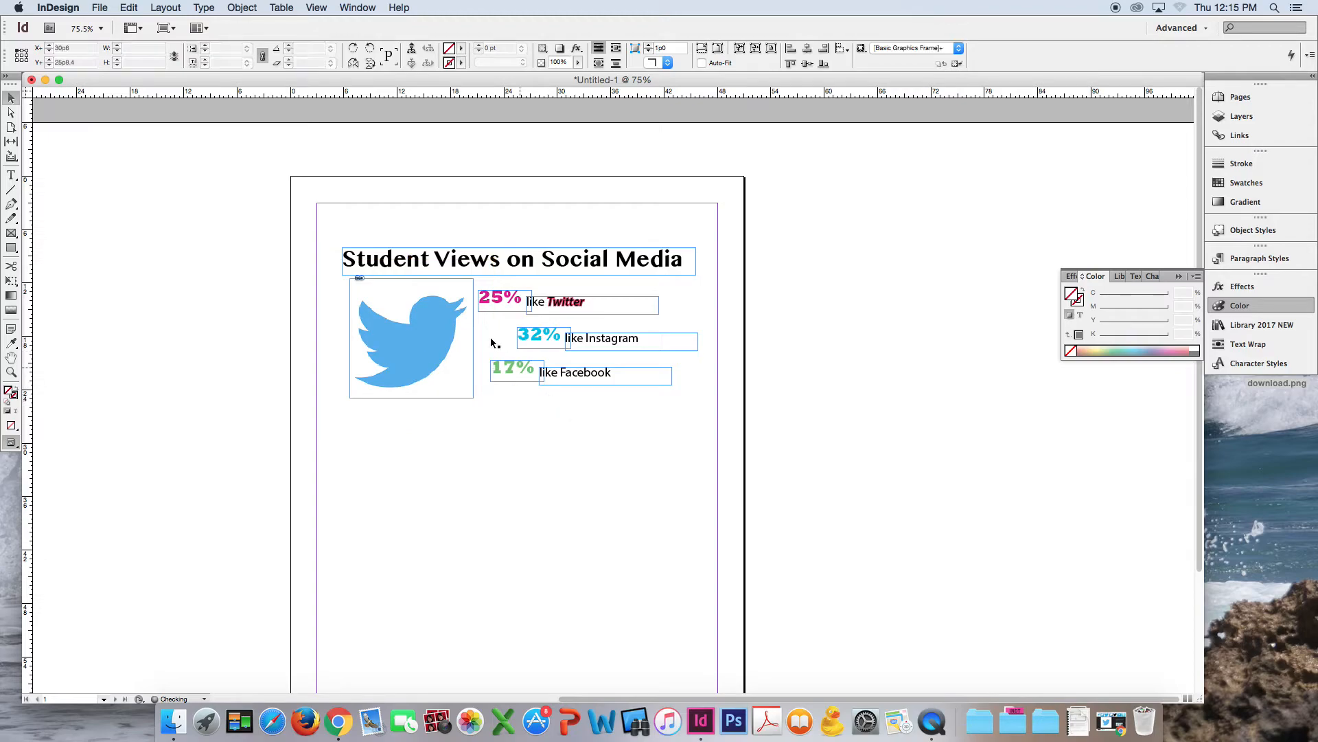
- Show the page in Preview screen mode, without guides and frame edges
{"action": "left_click", "coordinate": [494, 344]}
{"action": "left_click", "coordinate": [315, 8]}
{"action": "mouse_move", "coordinate": [343, 188]}
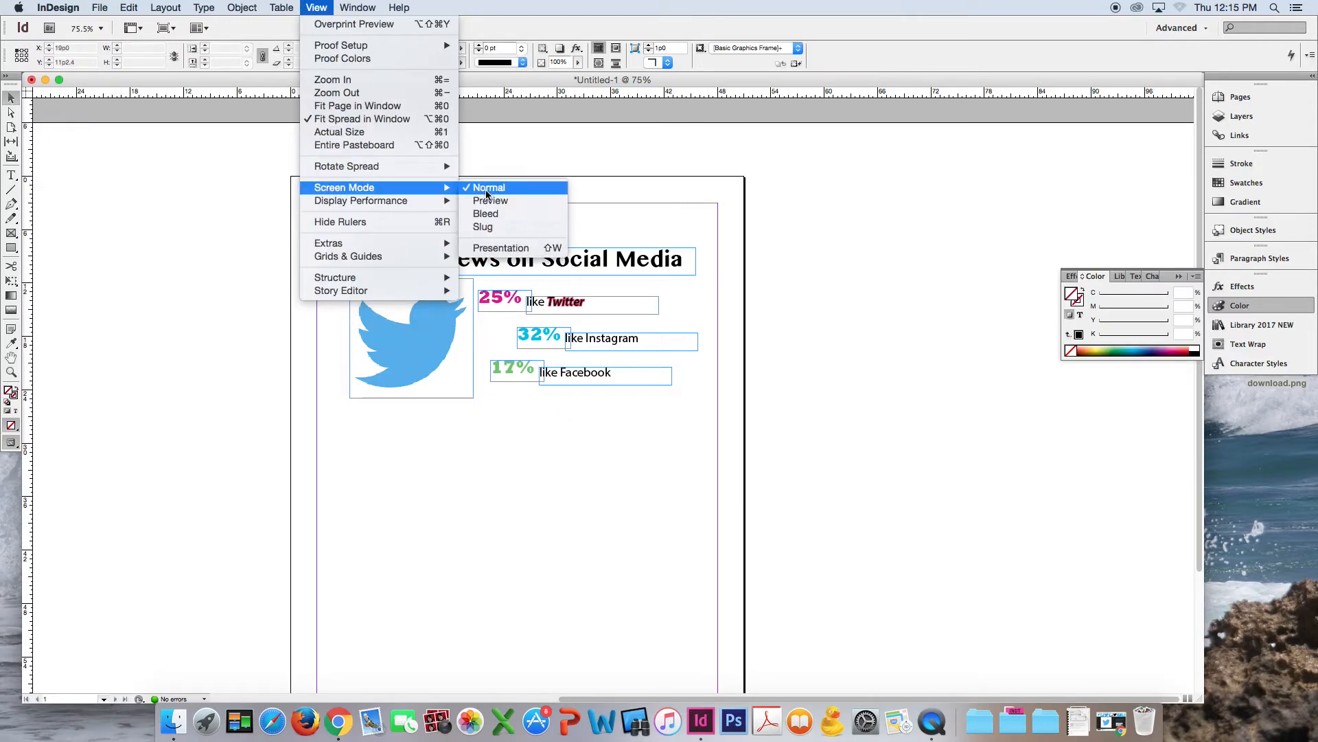
{"action": "left_click", "coordinate": [492, 203]}
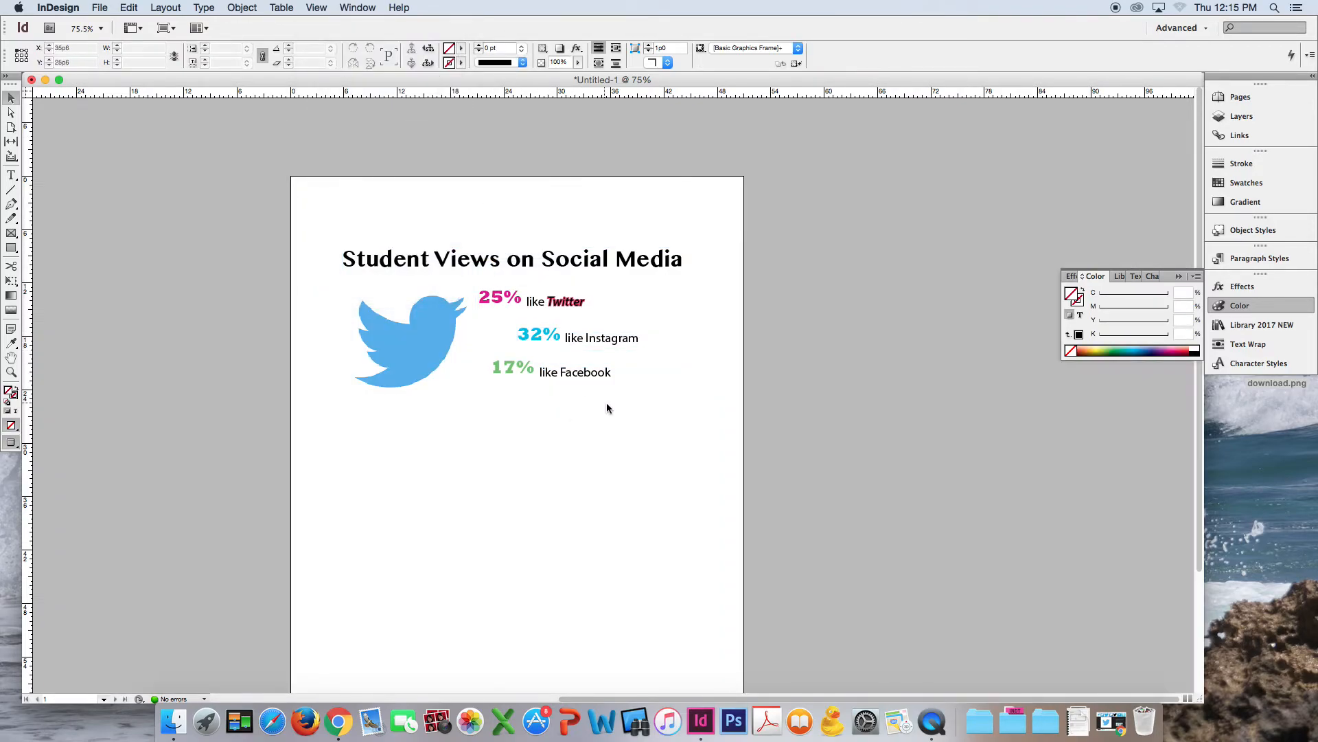
- Give the Twitter logo frame a 1 pt stroke
{"action": "left_click", "coordinate": [434, 374]}
{"action": "left_click", "coordinate": [478, 50]}
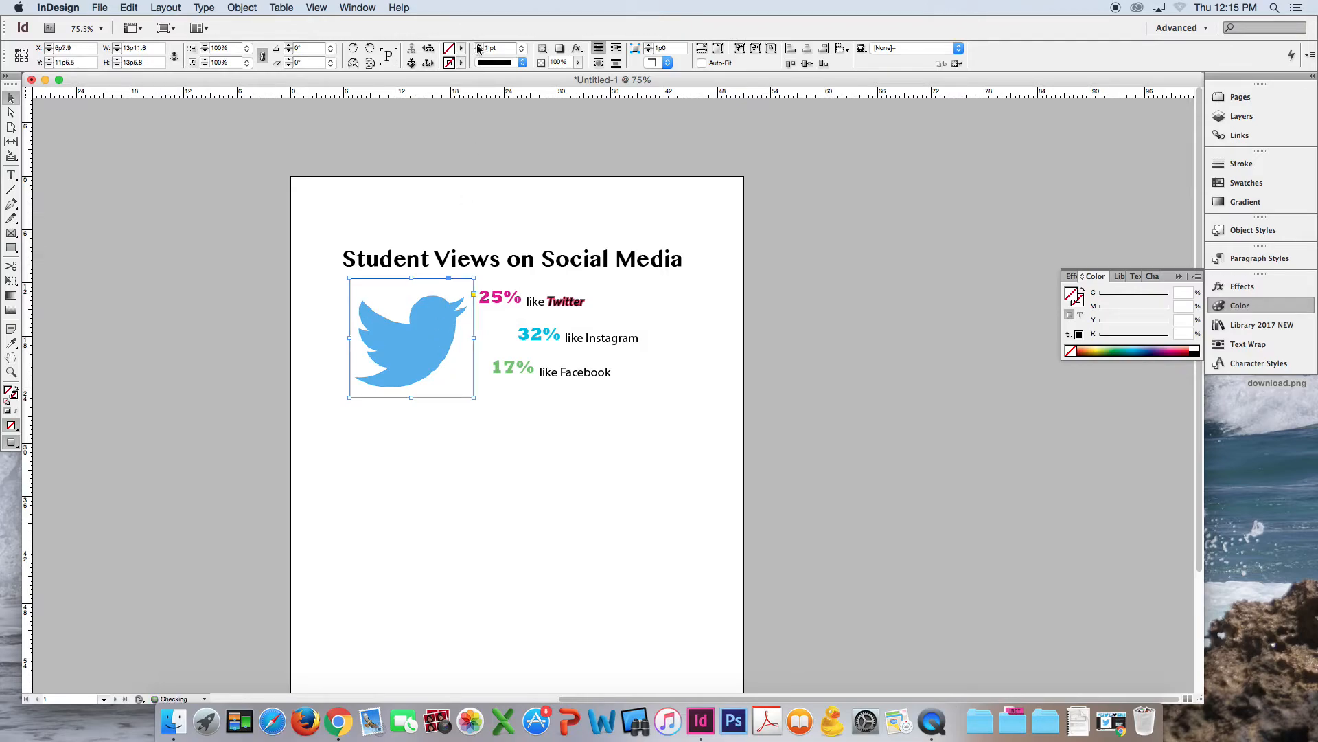
{"action": "left_click", "coordinate": [808, 394]}
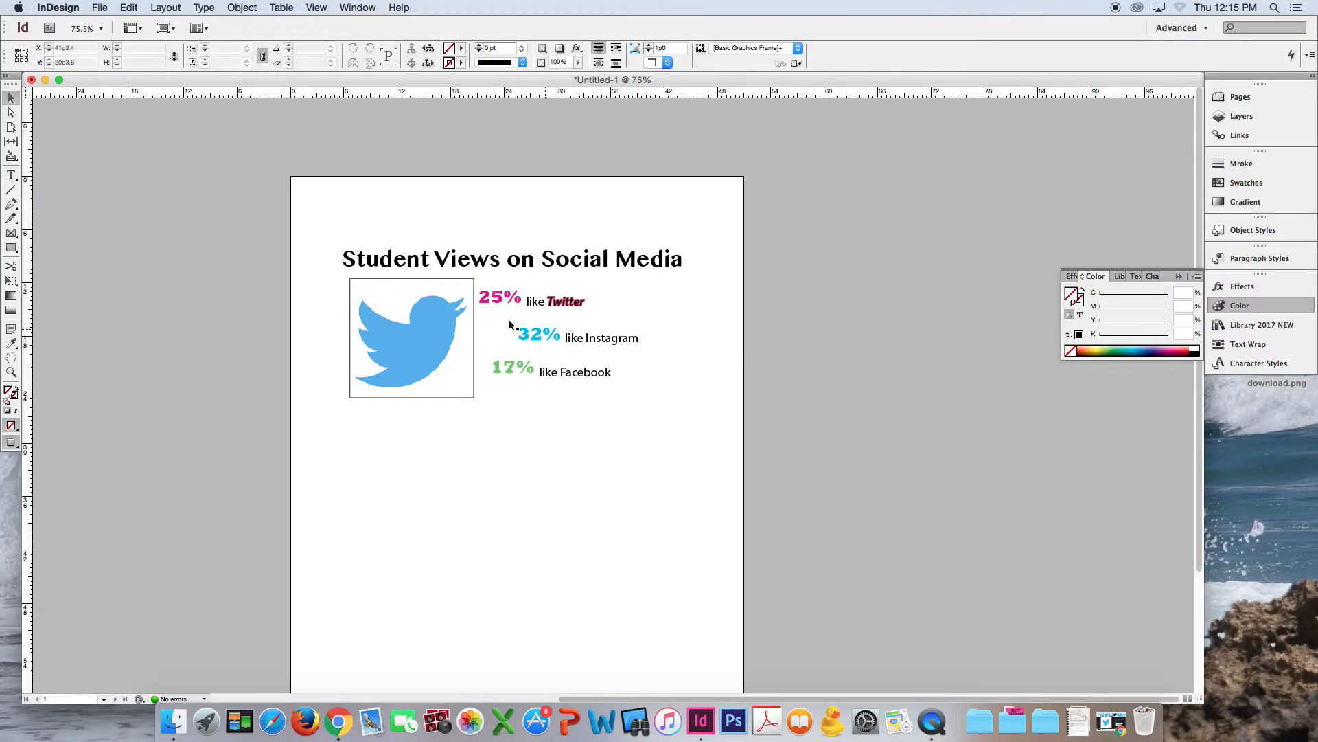
- Select all three percentages with their captions and nudge them together to the right, away from the logo frame
{"action": "left_click_drag", "start_coordinate": [701, 413], "coordinate": [499, 289]}
{"action": "key", "text": "Right"}
{"action": "key", "text": "Right"}
{"action": "key", "text": "Right"}
{"action": "key", "text": "Right"}
{"action": "key", "text": "Right"}
{"action": "key", "text": "Right"}
{"action": "key", "text": "Right"}
{"action": "key", "text": "Right"}
{"action": "key", "text": "Right"}
{"action": "key", "text": "Right"}
{"action": "key", "text": "Right"}
{"action": "key", "text": "Right"}
{"action": "key", "text": "Right"}
{"action": "key", "text": "Right"}
{"action": "key", "text": "Right"}
{"action": "key", "text": "Right"}
{"action": "key", "text": "Right"}
{"action": "key", "text": "Right"}
{"action": "key", "text": "Right"}
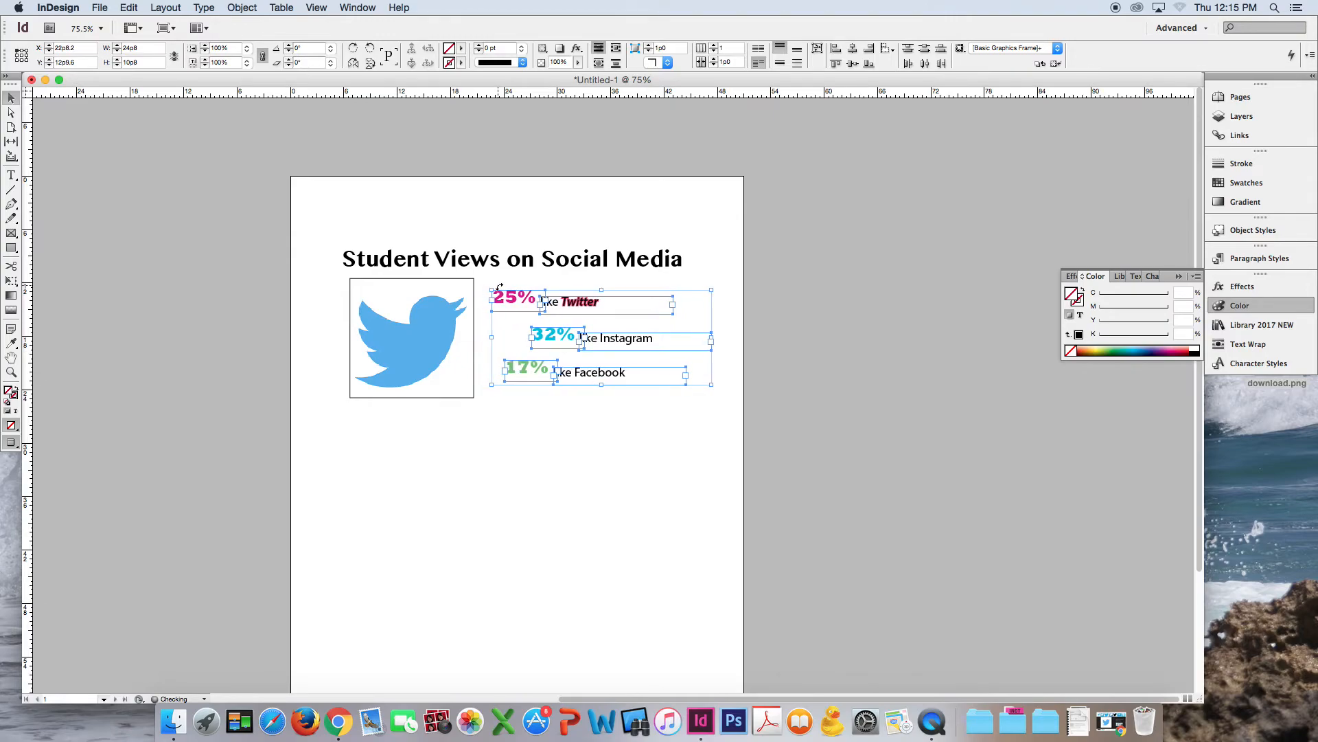
{"action": "left_click", "coordinate": [600, 451]}
- Draw a rectangle about 43p7 by 21p6 around the headline, logo and percentages, with a 5 pt stroke
{"action": "key", "text": "m"}
{"action": "left_click_drag", "start_coordinate": [325, 230], "coordinate": [713, 420]}
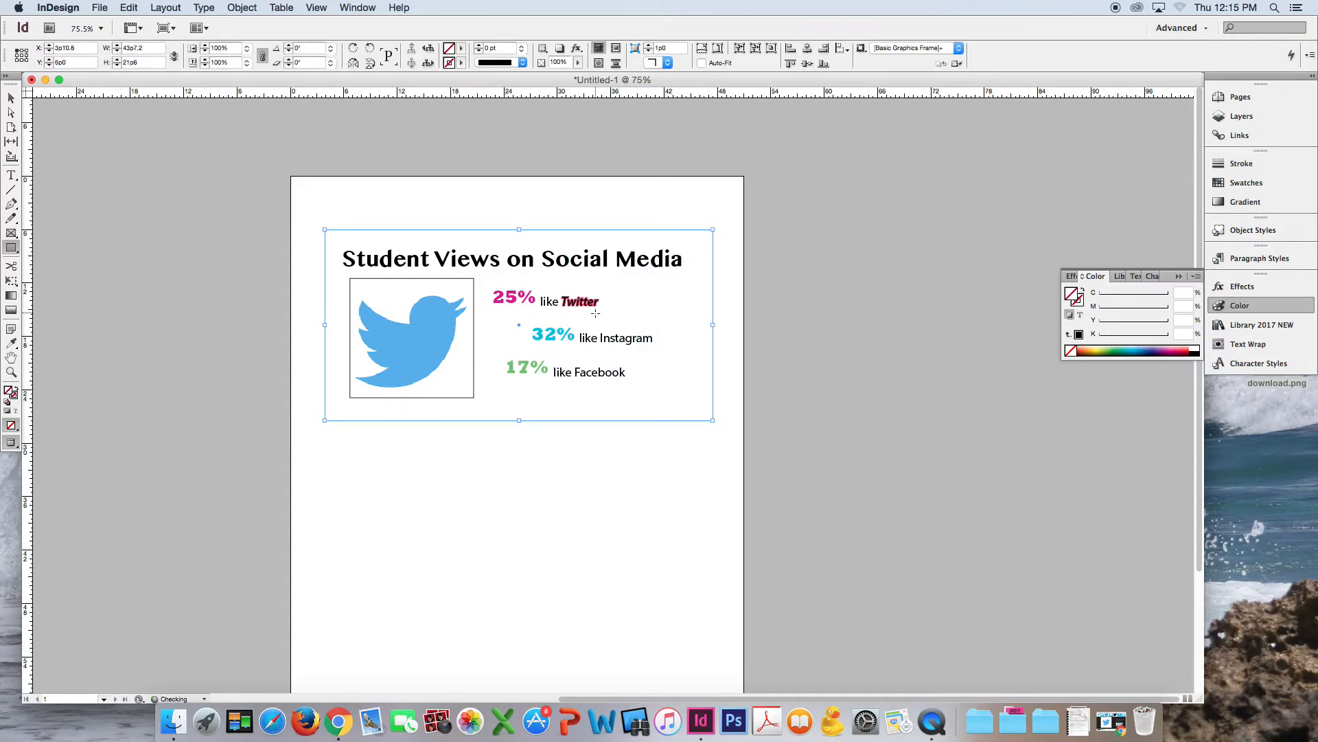
{"action": "left_click", "coordinate": [482, 45]}
{"action": "left_click", "coordinate": [482, 46]}
{"action": "left_click", "coordinate": [482, 46]}
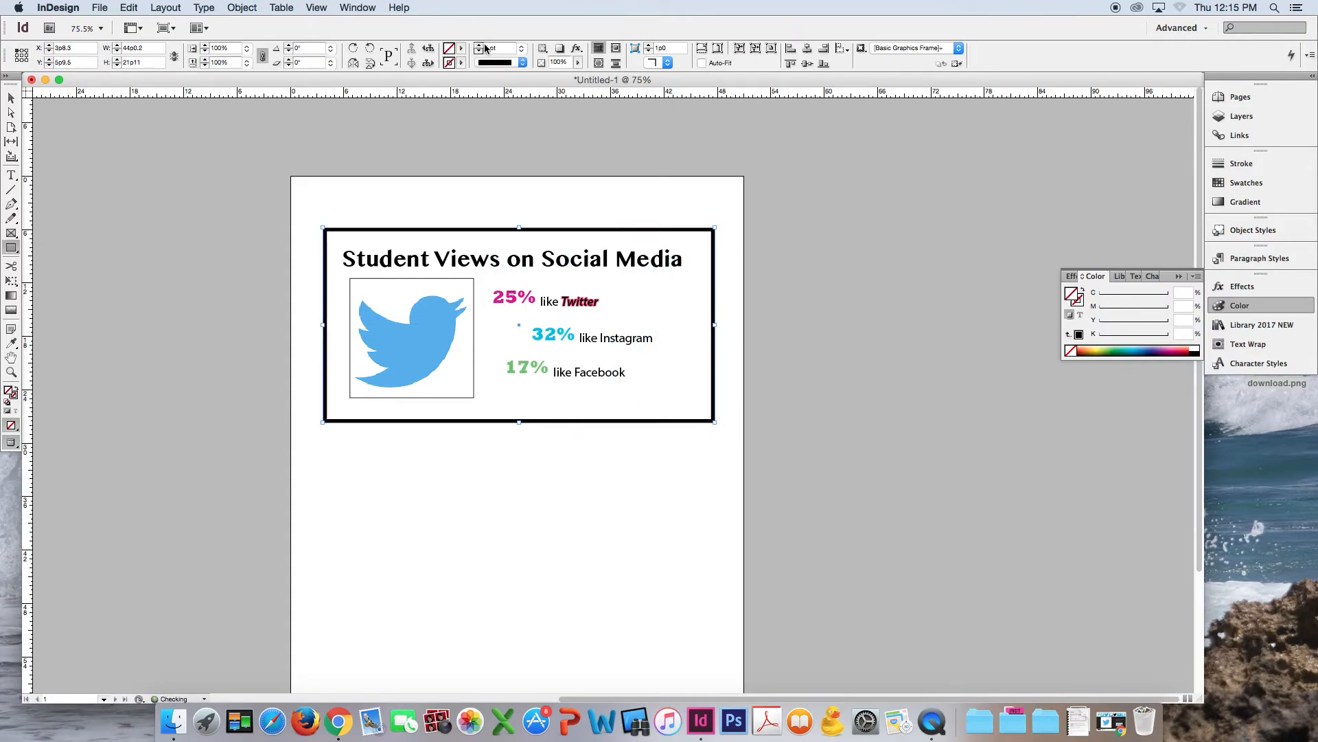
- Change the surrounding rectangle's stroke type to White Diamond
{"action": "left_click", "coordinate": [512, 64]}
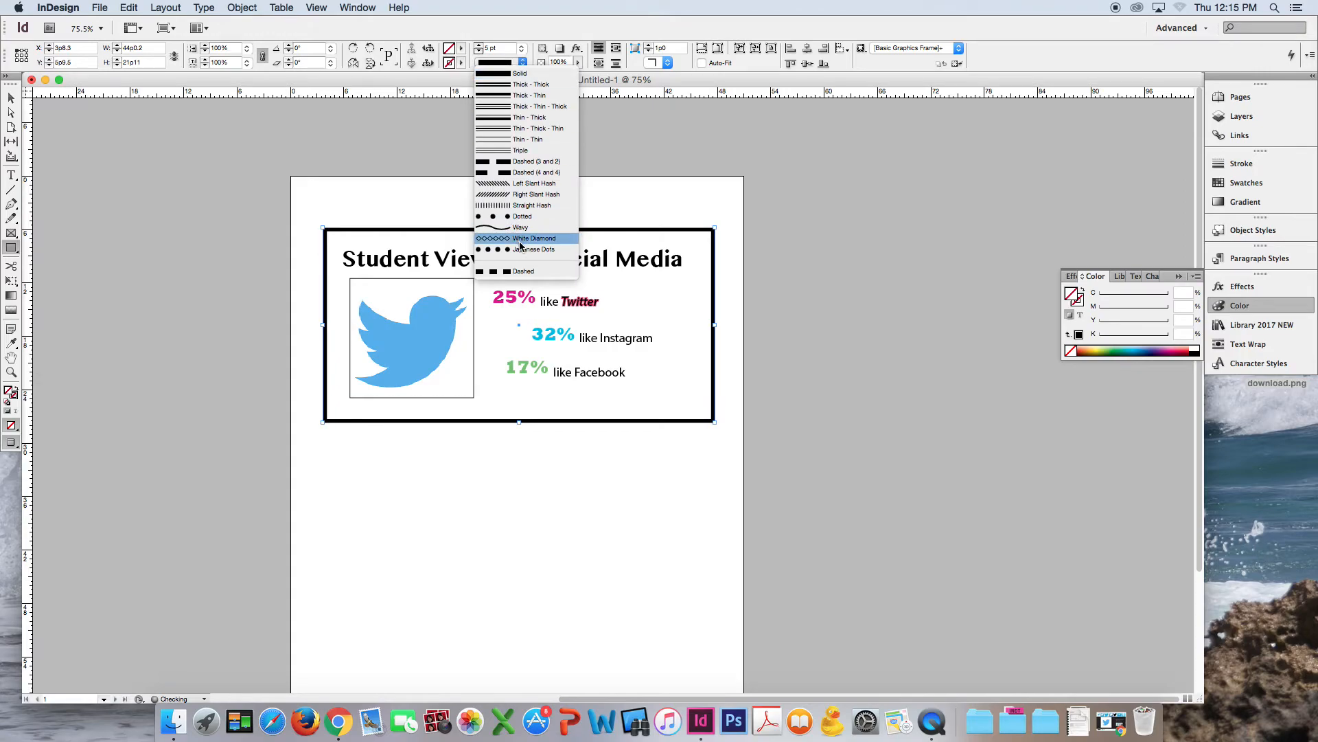
{"action": "left_click", "coordinate": [510, 239]}
{"action": "left_click", "coordinate": [538, 432]}
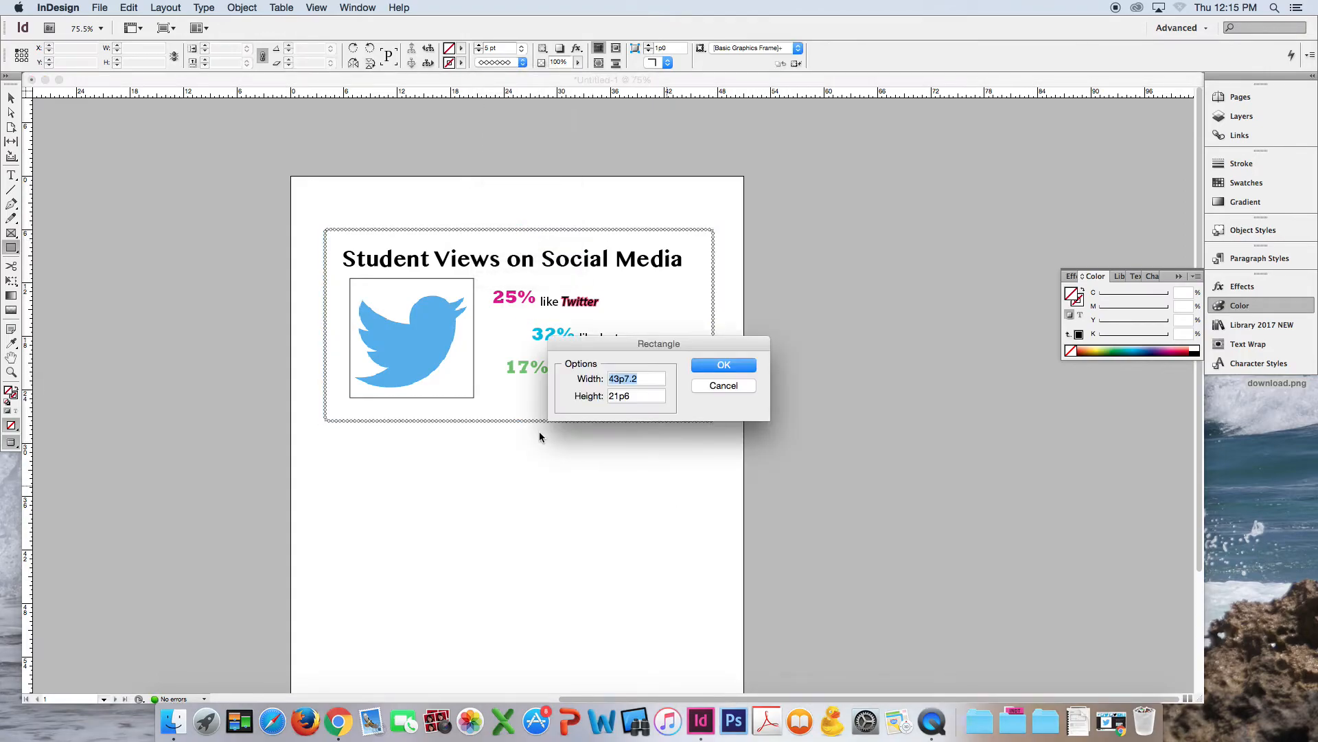
{"action": "left_click", "coordinate": [743, 390]}
- Switch back to the Selection tool and return the page to Normal screen mode
{"action": "left_click", "coordinate": [11, 99]}
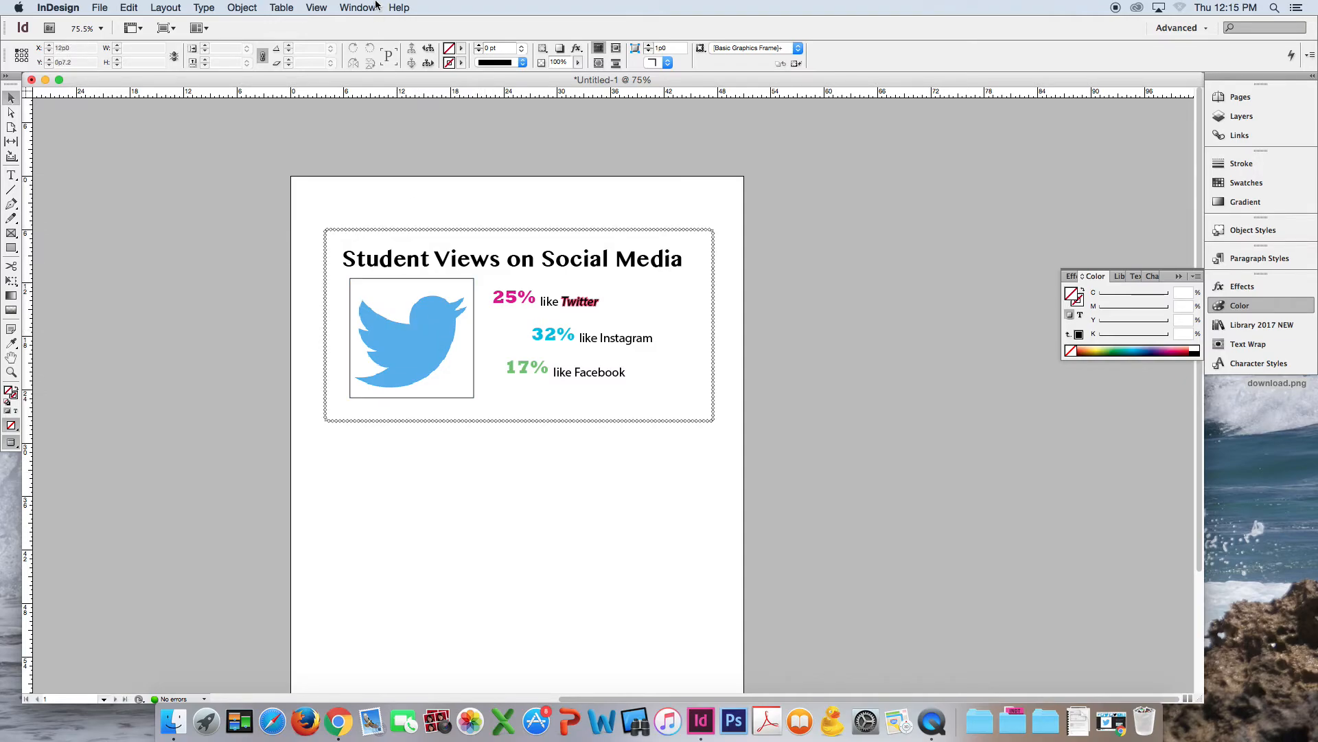
{"action": "left_click", "coordinate": [317, 8]}
{"action": "mouse_move", "coordinate": [412, 188]}
{"action": "left_click", "coordinate": [489, 188]}
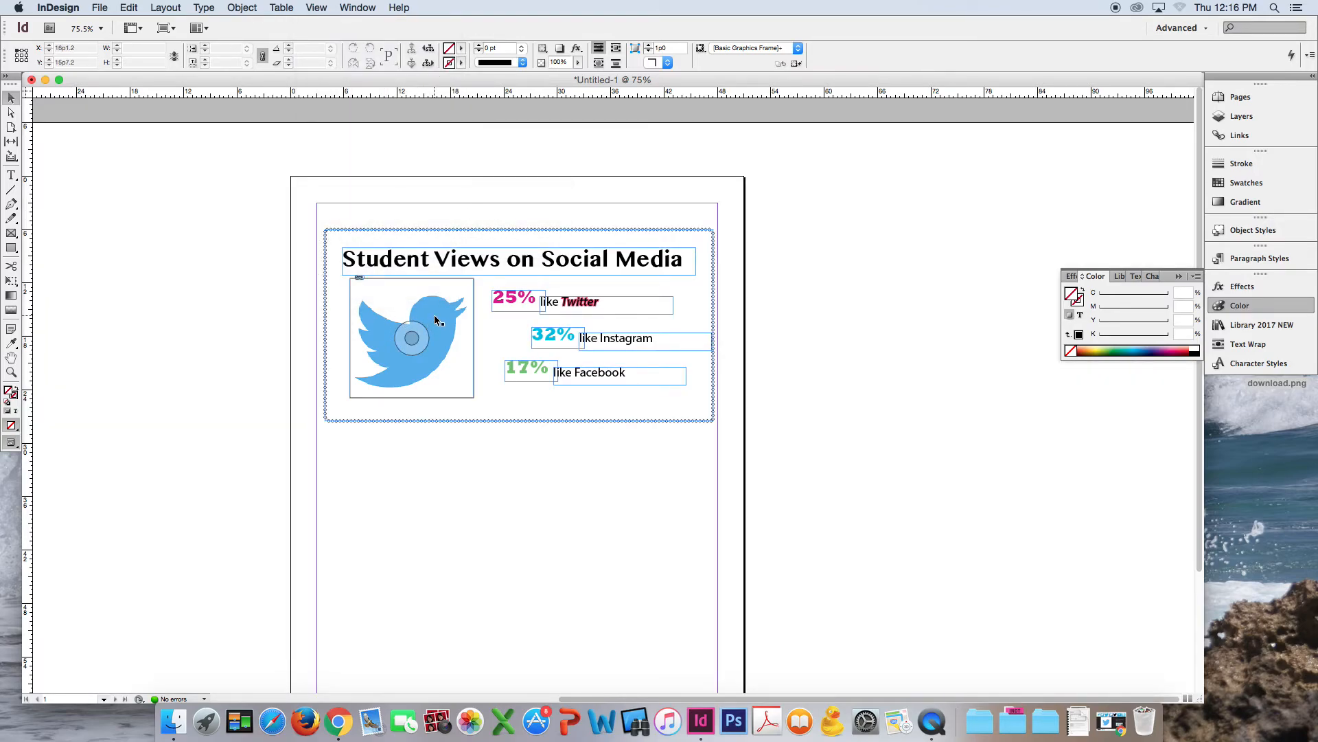
- Stretch the bird image inside its frame to about 90% width and 131% height, and move it down
{"action": "left_click", "coordinate": [418, 336]}
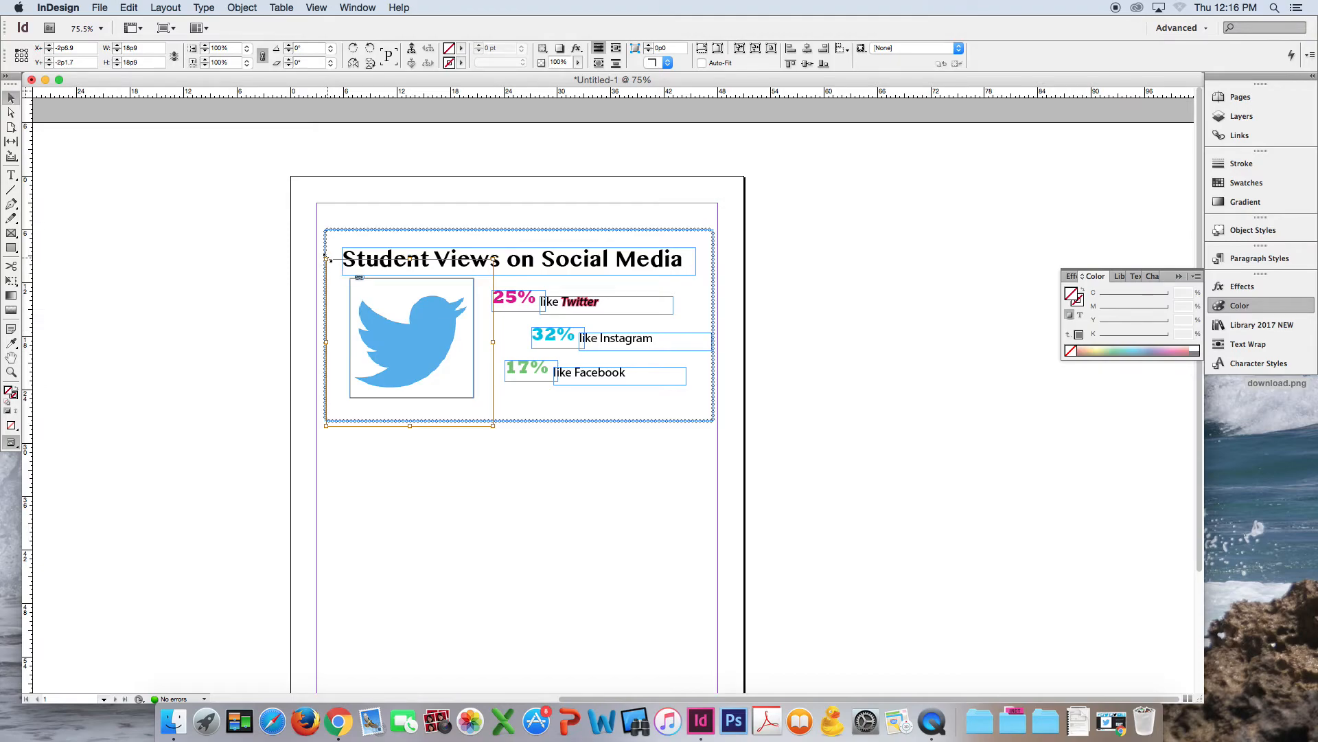
{"action": "left_click_drag", "start_coordinate": [327, 258], "coordinate": [344, 208]}
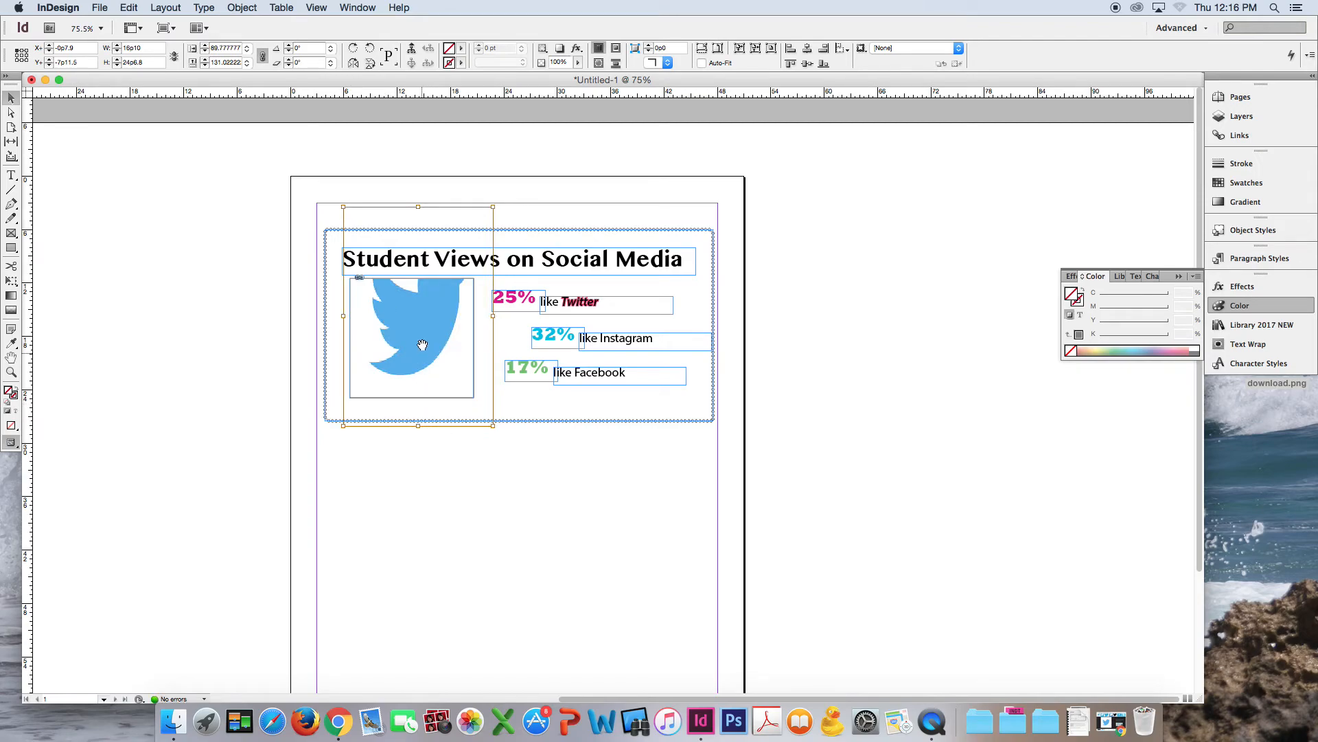
{"action": "left_click_drag", "start_coordinate": [422, 344], "coordinate": [418, 372]}
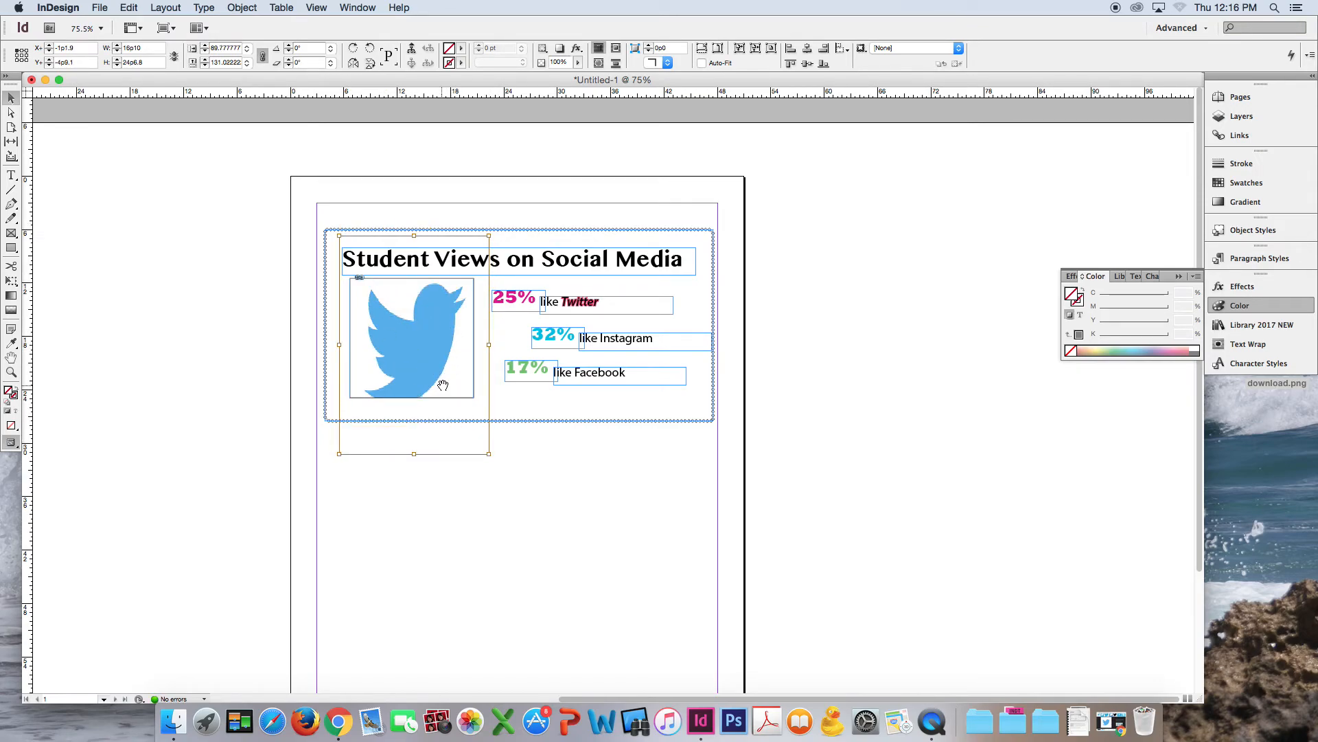
- Scale the bird image proportionally to 105% and reposition it so the whole bird shows within its frame
{"action": "left_click", "coordinate": [204, 65]}
{"action": "left_click", "coordinate": [205, 65]}
{"action": "left_click", "coordinate": [204, 65]}
{"action": "left_click", "coordinate": [205, 65]}
{"action": "left_click", "coordinate": [205, 65]}
{"action": "left_click", "coordinate": [204, 65]}
{"action": "left_click", "coordinate": [205, 65]}
{"action": "left_click", "coordinate": [205, 65]}
{"action": "left_click", "coordinate": [204, 65]}
{"action": "left_click", "coordinate": [205, 66]}
{"action": "left_click", "coordinate": [204, 65]}
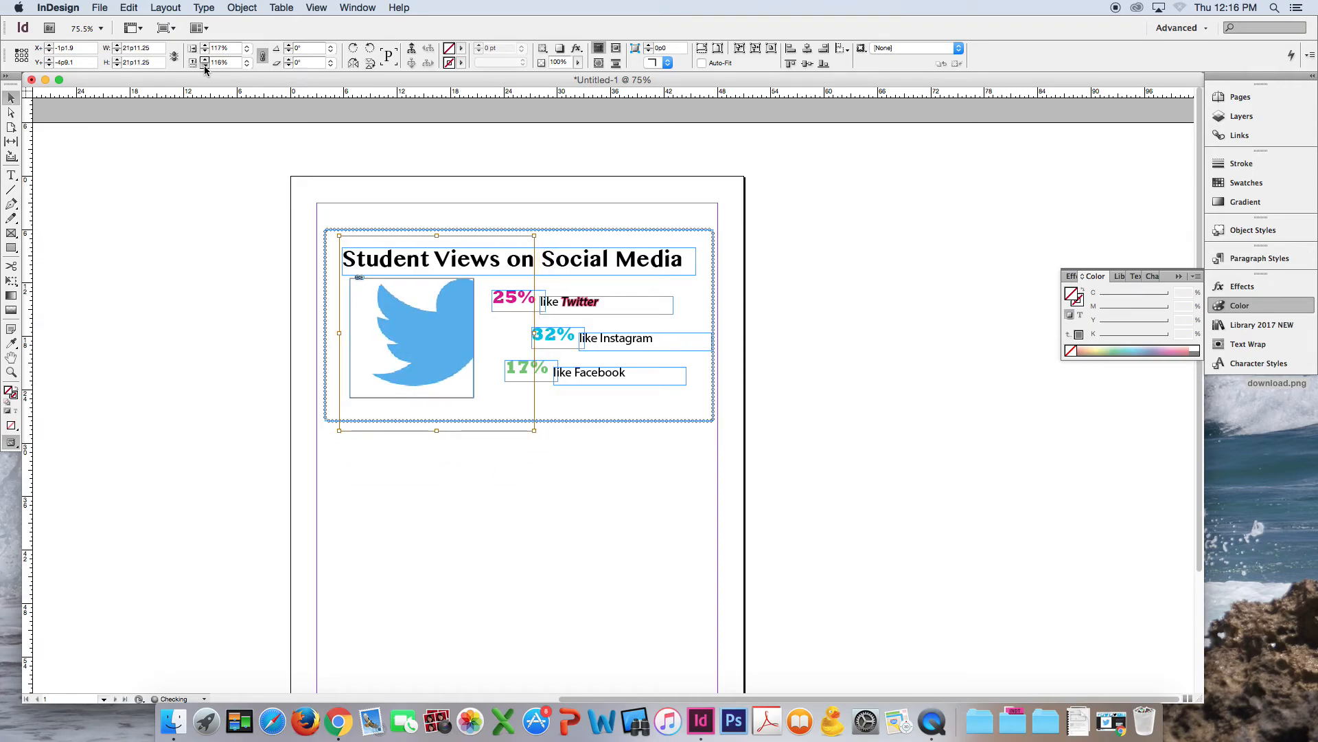
{"action": "left_click", "coordinate": [205, 66]}
{"action": "left_click", "coordinate": [204, 65]}
{"action": "left_click", "coordinate": [204, 65]}
{"action": "left_click_drag", "start_coordinate": [431, 324], "coordinate": [416, 333]}
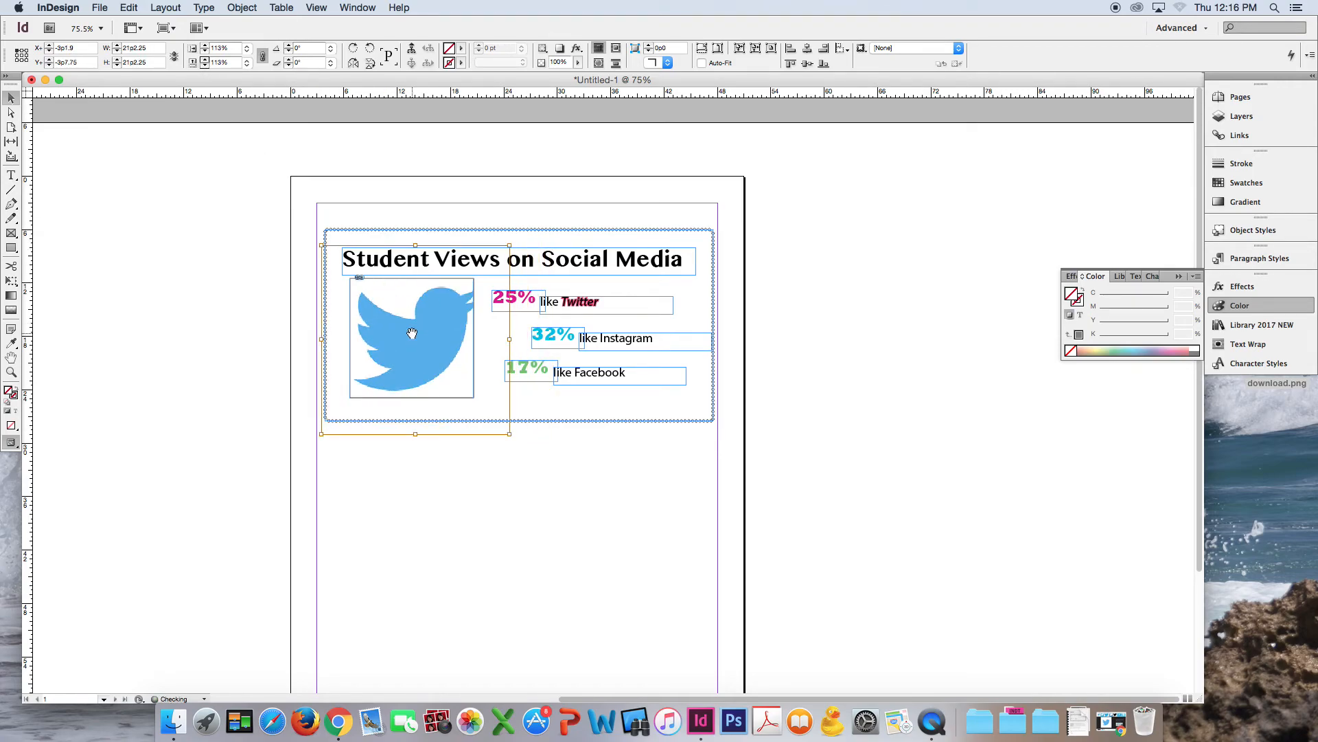
{"action": "left_click", "coordinate": [204, 66]}
{"action": "left_click", "coordinate": [205, 66]}
{"action": "left_click", "coordinate": [204, 66]}
{"action": "left_click", "coordinate": [205, 66]}
{"action": "left_click", "coordinate": [205, 66]}
{"action": "left_click", "coordinate": [205, 66]}
{"action": "left_click", "coordinate": [204, 66]}
{"action": "left_click", "coordinate": [205, 66]}
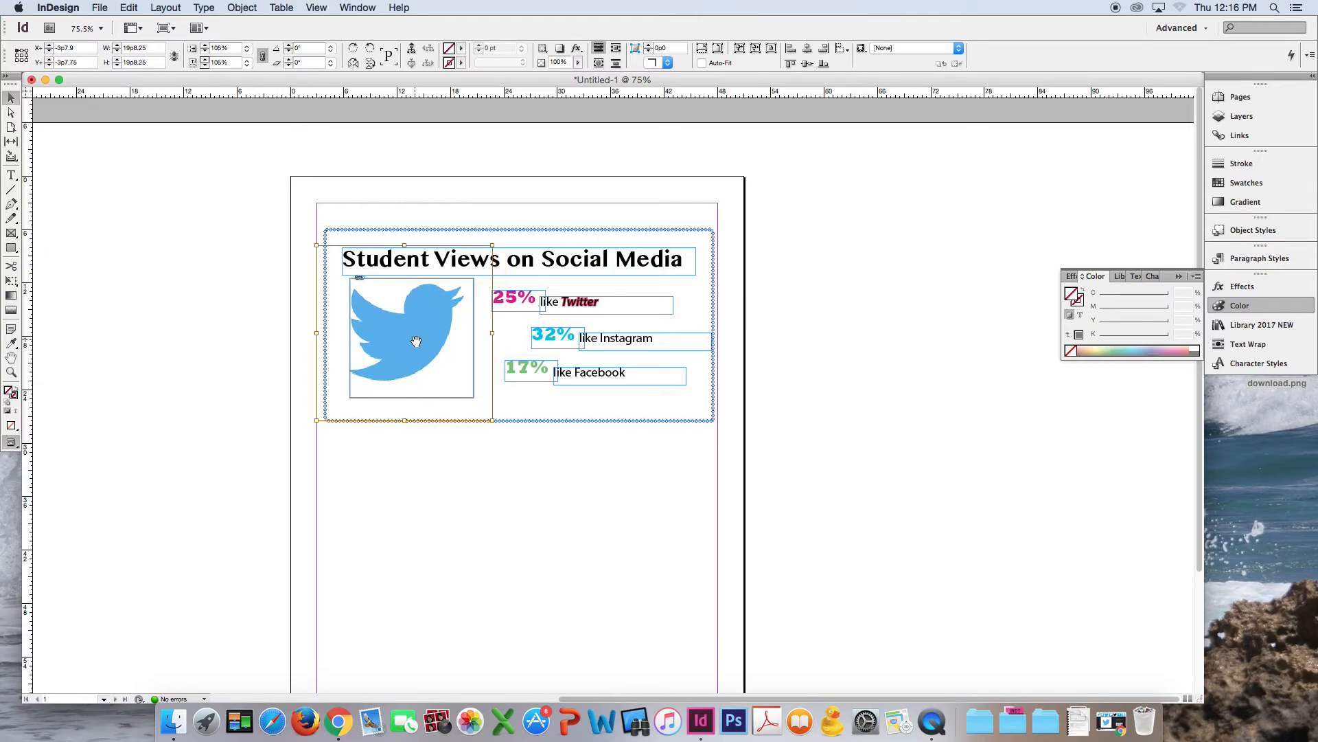
{"action": "left_click_drag", "start_coordinate": [419, 351], "coordinate": [427, 361]}
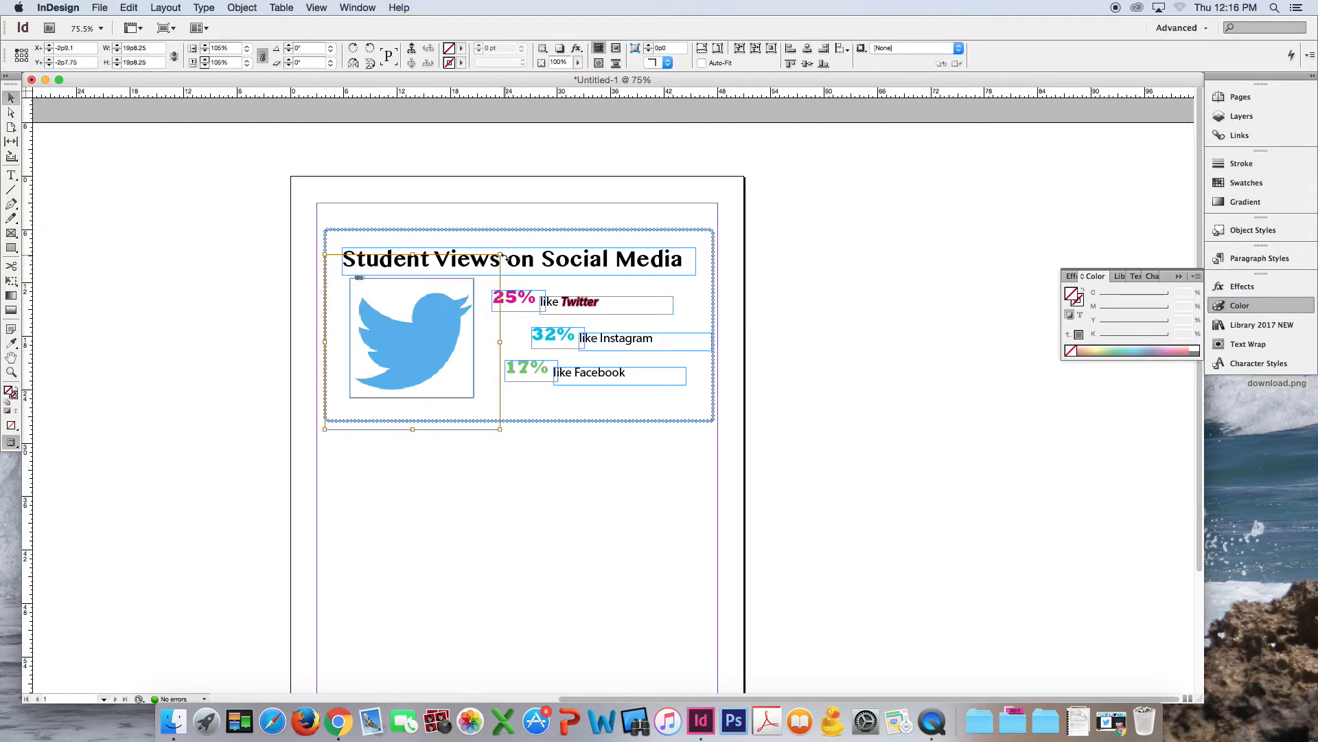
{"action": "mouse_move", "coordinate": [502, 255]}
{"action": "left_mouse_down"}
{"action": "mouse_move", "coordinate": [492, 263]}
{"action": "mouse_move", "coordinate": [498, 255]}
{"action": "left_mouse_up"}
{"action": "left_click", "coordinate": [515, 493]}
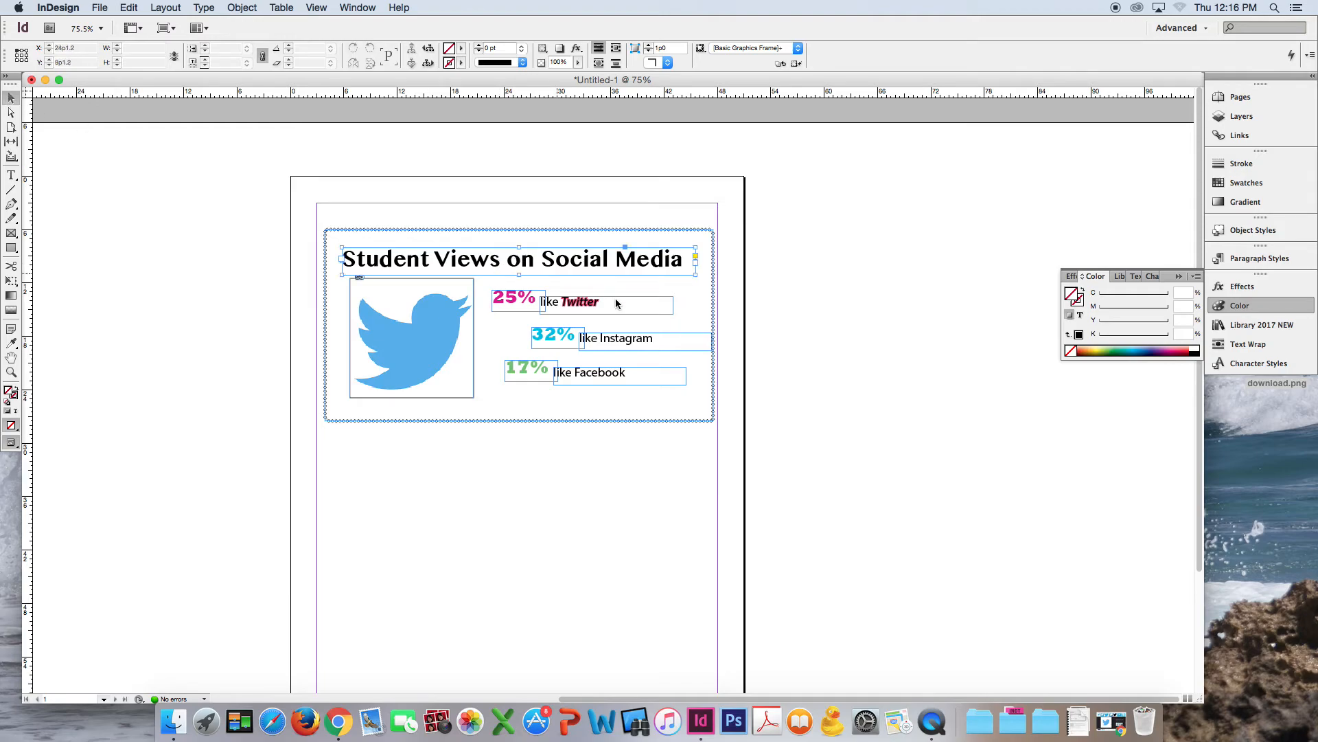
{"action": "left_click", "coordinate": [695, 258]}
{"action": "left_click", "coordinate": [595, 452]}
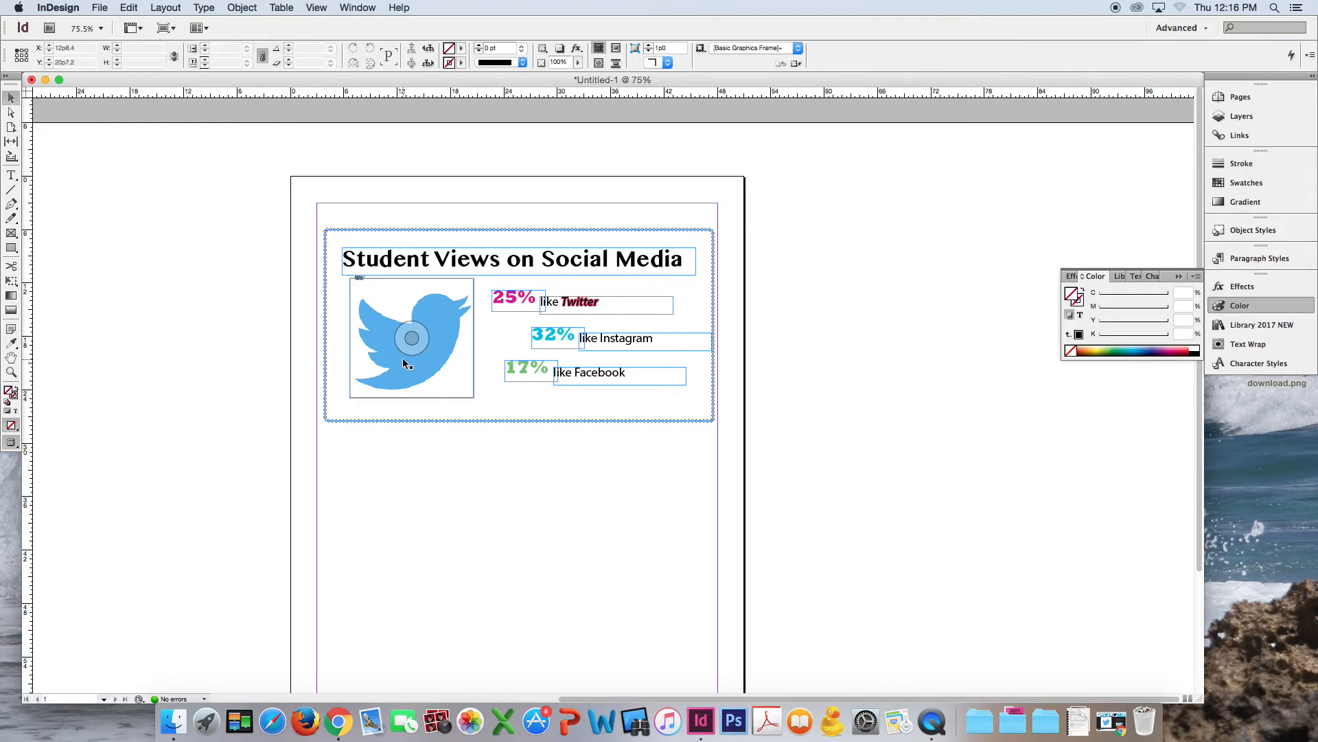
- Move the logo frame aside, place the 25% text where it stood, and bring the logo back over the text
{"action": "left_click_drag", "start_coordinate": [449, 353], "coordinate": [410, 496]}
{"action": "left_click_drag", "start_coordinate": [520, 299], "coordinate": [416, 321]}
{"action": "left_click_drag", "start_coordinate": [415, 445], "coordinate": [423, 323]}
- Send the 25% text to the back behind the bird and shift the logo frame slightly right
{"action": "left_click", "coordinate": [430, 320]}
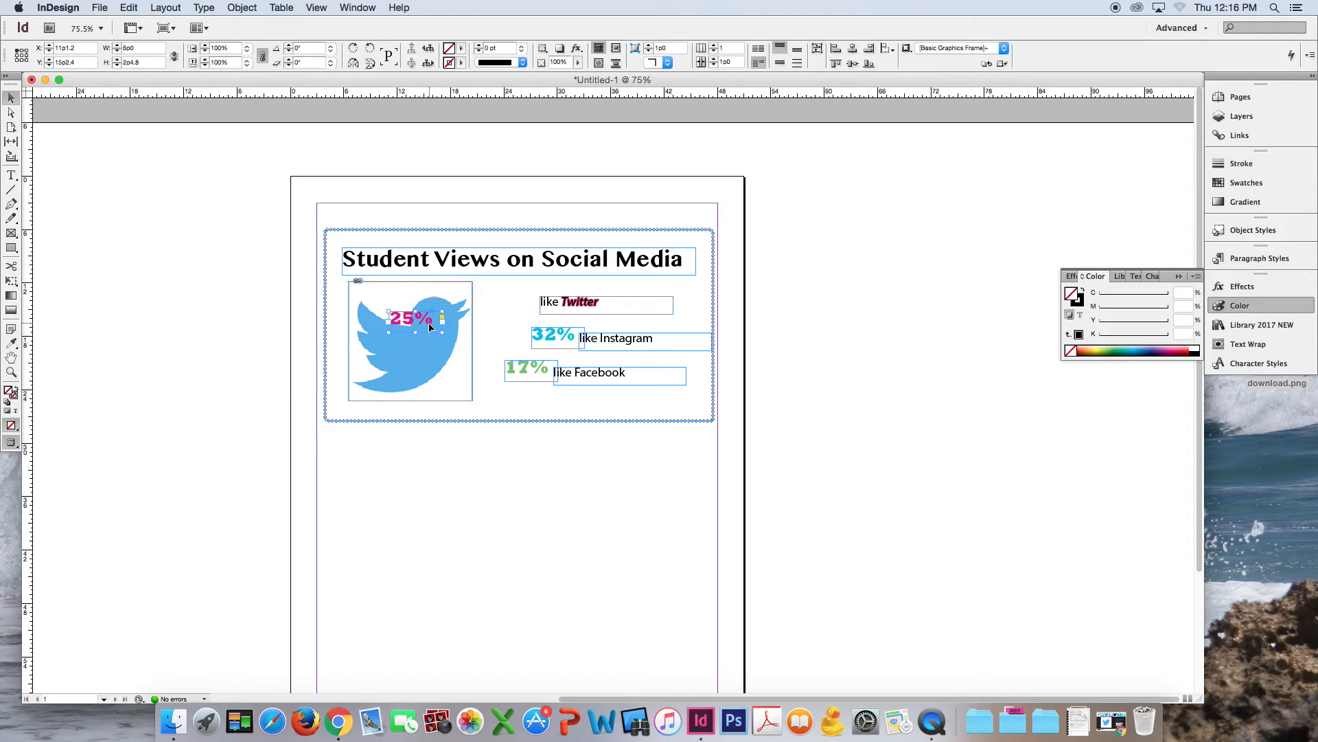
{"action": "left_click", "coordinate": [240, 7]}
{"action": "mouse_move", "coordinate": [274, 51]}
{"action": "left_click", "coordinate": [441, 89]}
{"action": "left_click", "coordinate": [227, 311]}
{"action": "mouse_move", "coordinate": [454, 336]}
{"action": "left_mouse_down"}
{"action": "mouse_move", "coordinate": [377, 334]}
{"action": "mouse_move", "coordinate": [451, 360]}
{"action": "left_mouse_up"}
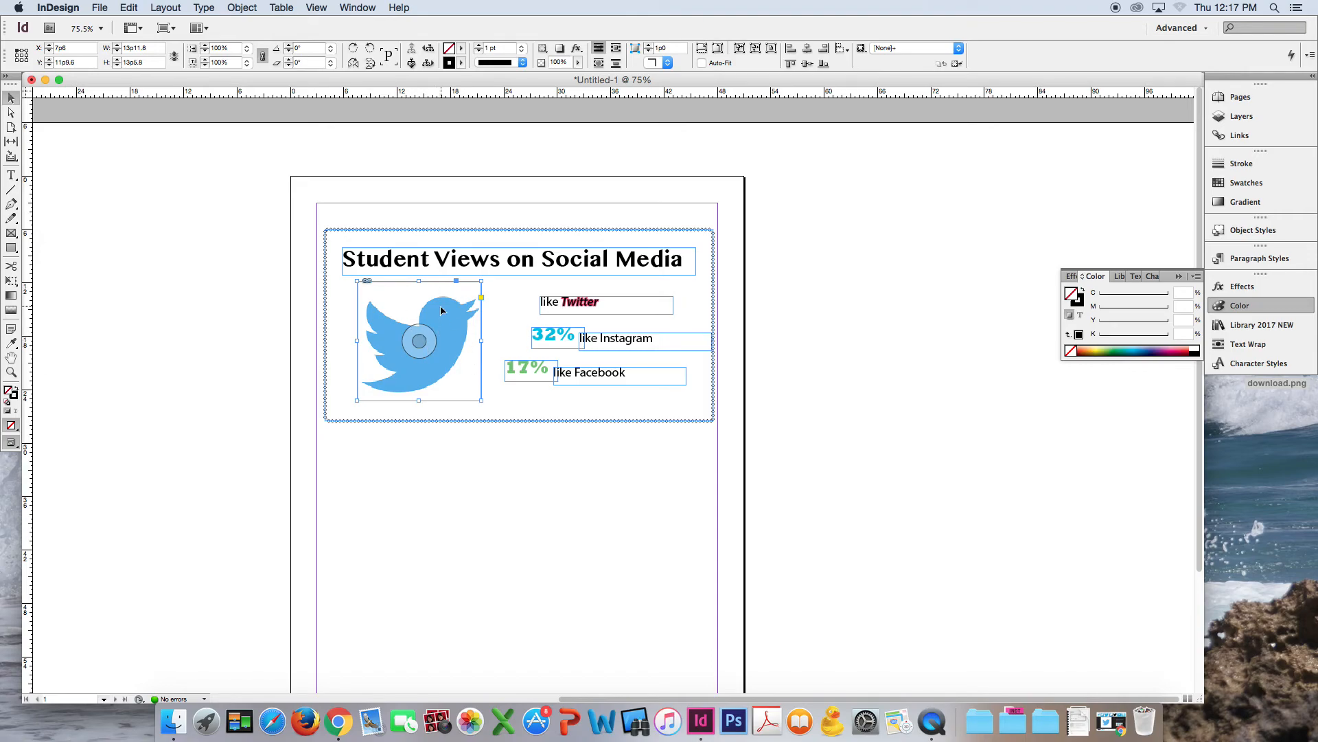
- Send the Twitter logo frame to the back, behind the 25% text
{"action": "left_click", "coordinate": [231, 7]}
{"action": "mouse_move", "coordinate": [259, 56]}
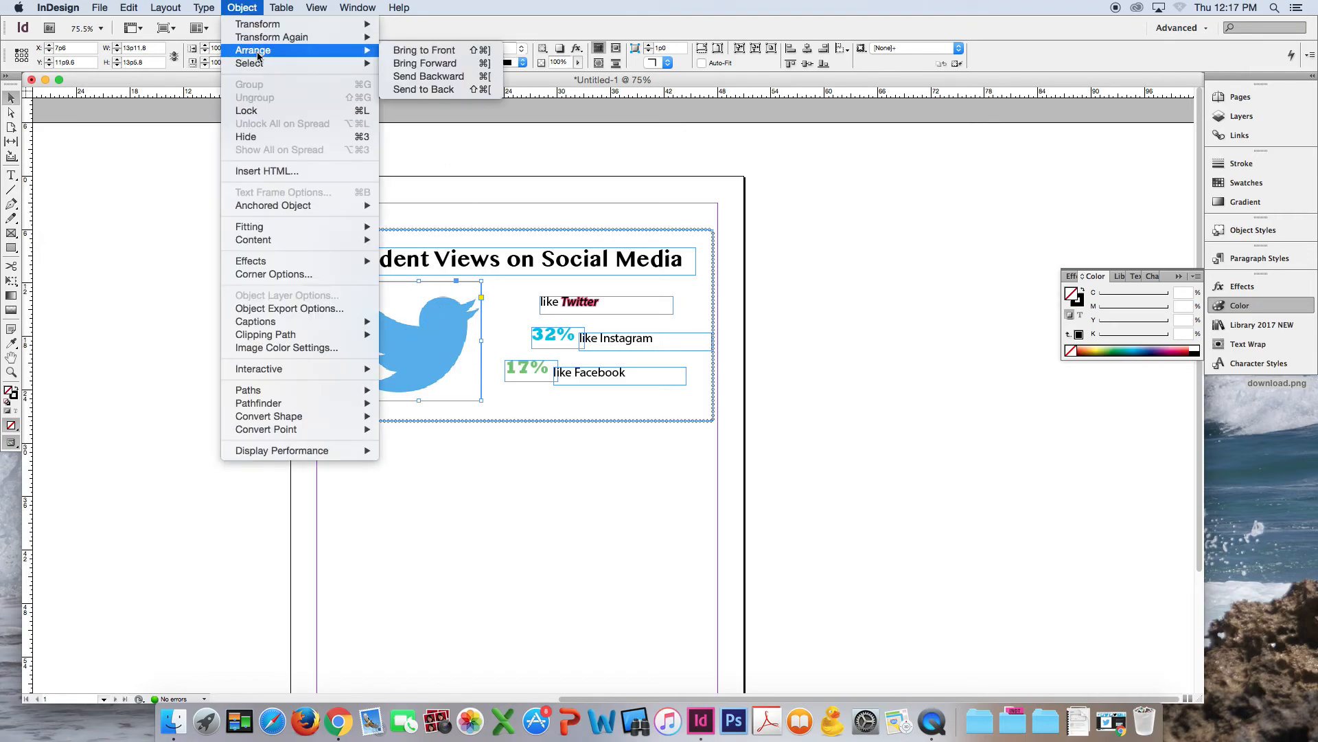
{"action": "left_click", "coordinate": [429, 90]}
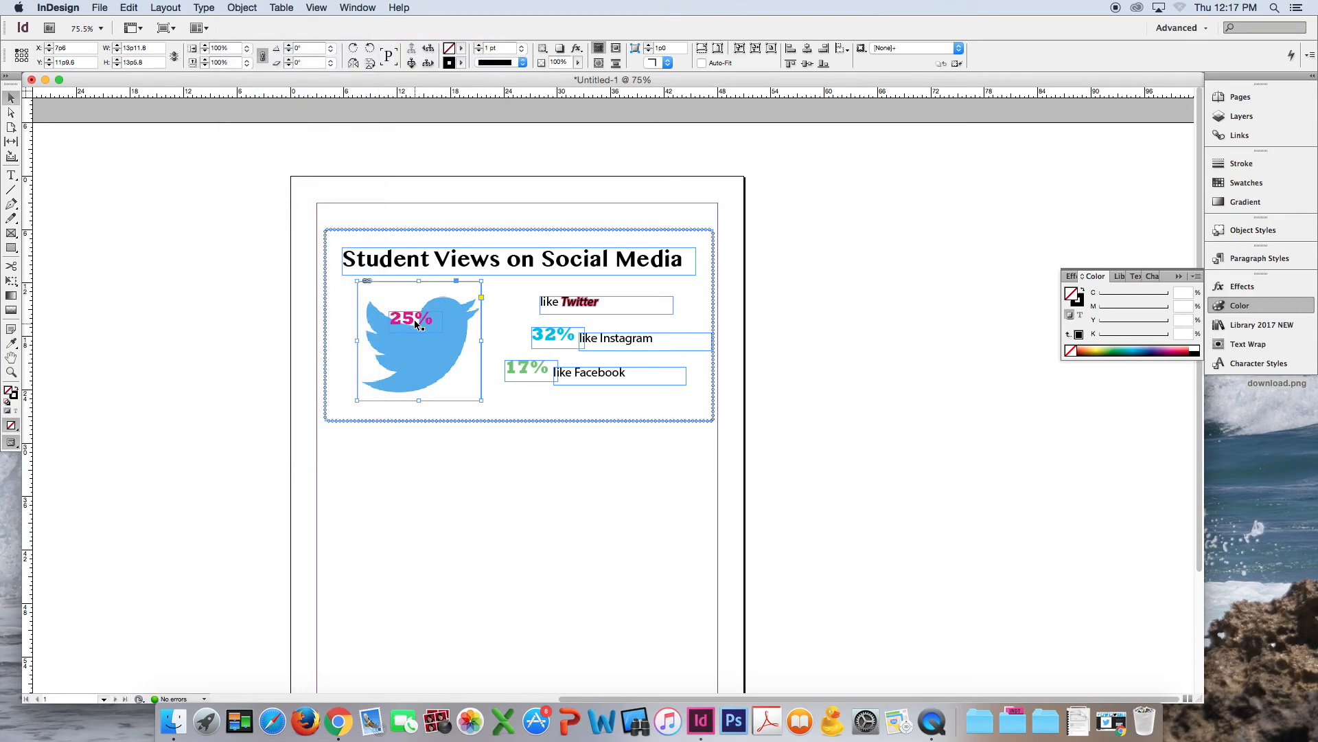
- Move the 25% text back beside the "like Twitter" caption and nudge it left into place
{"action": "left_click_drag", "start_coordinate": [414, 320], "coordinate": [519, 307]}
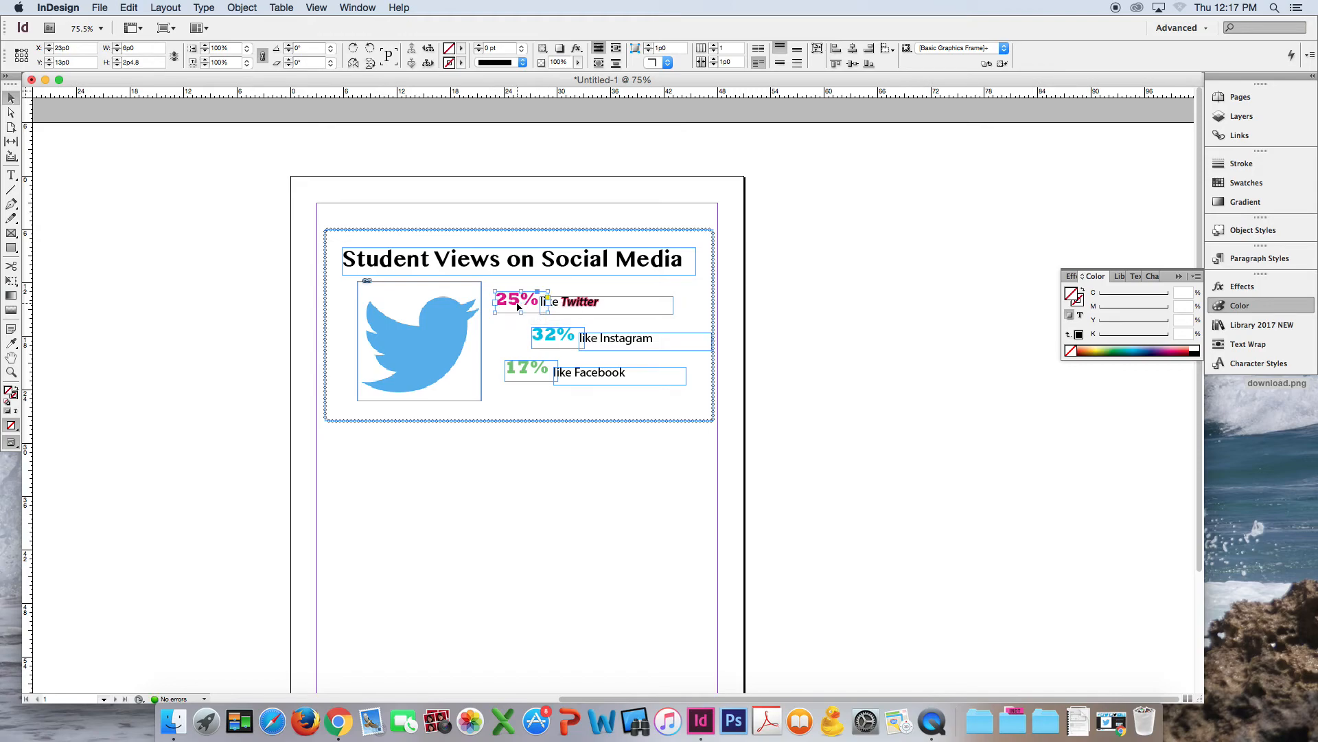
{"action": "key", "text": "Left"}
{"action": "key", "text": "Left"}
{"action": "key", "text": "Left"}
{"action": "left_click", "coordinate": [759, 346]}
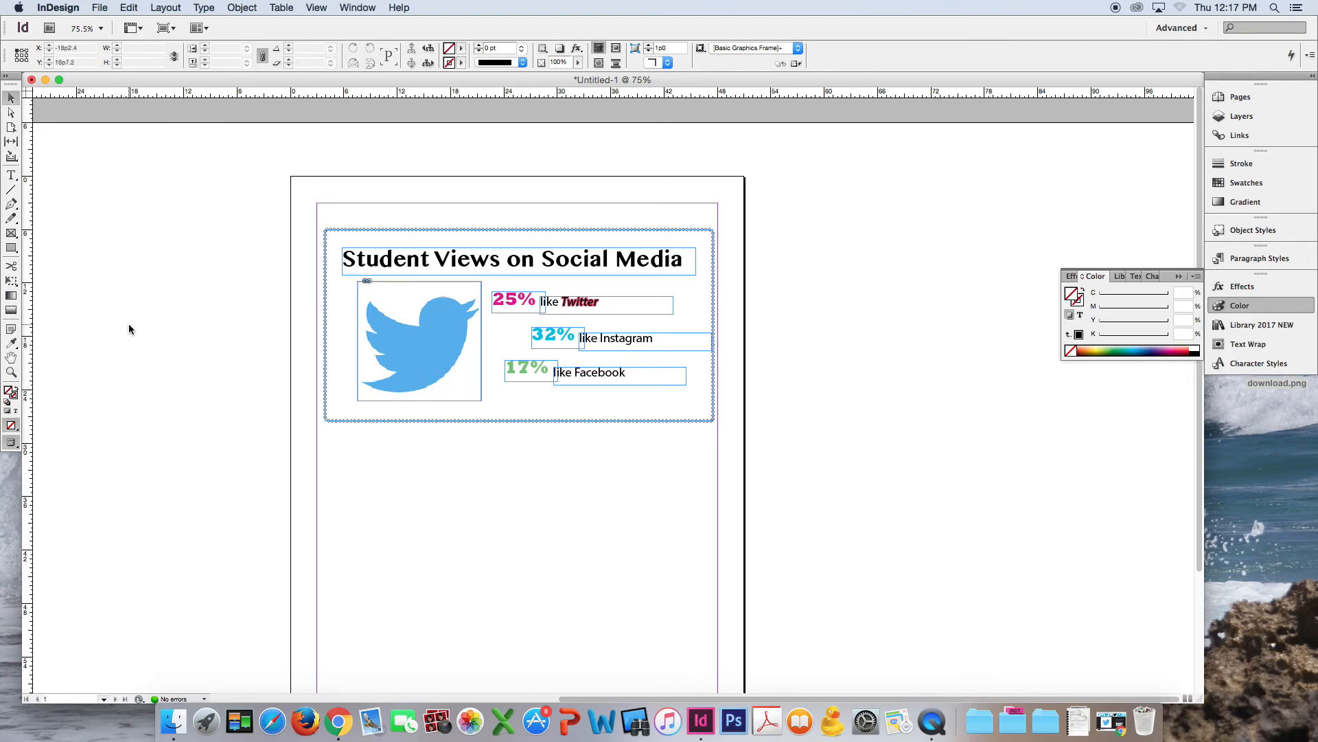
- Draw an elliptical placeholder frame on the pasteboard just left of the page and size it to 17p0 by 17p0
{"action": "left_click", "coordinate": [11, 234]}
{"action": "mouse_move", "coordinate": [10, 233]}
{"action": "left_mouse_down"}
{"action": "mouse_move", "coordinate": [21, 245]}
{"action": "mouse_move", "coordinate": [103, 238]}
{"action": "mouse_move", "coordinate": [253, 376]}
{"action": "left_mouse_up"}
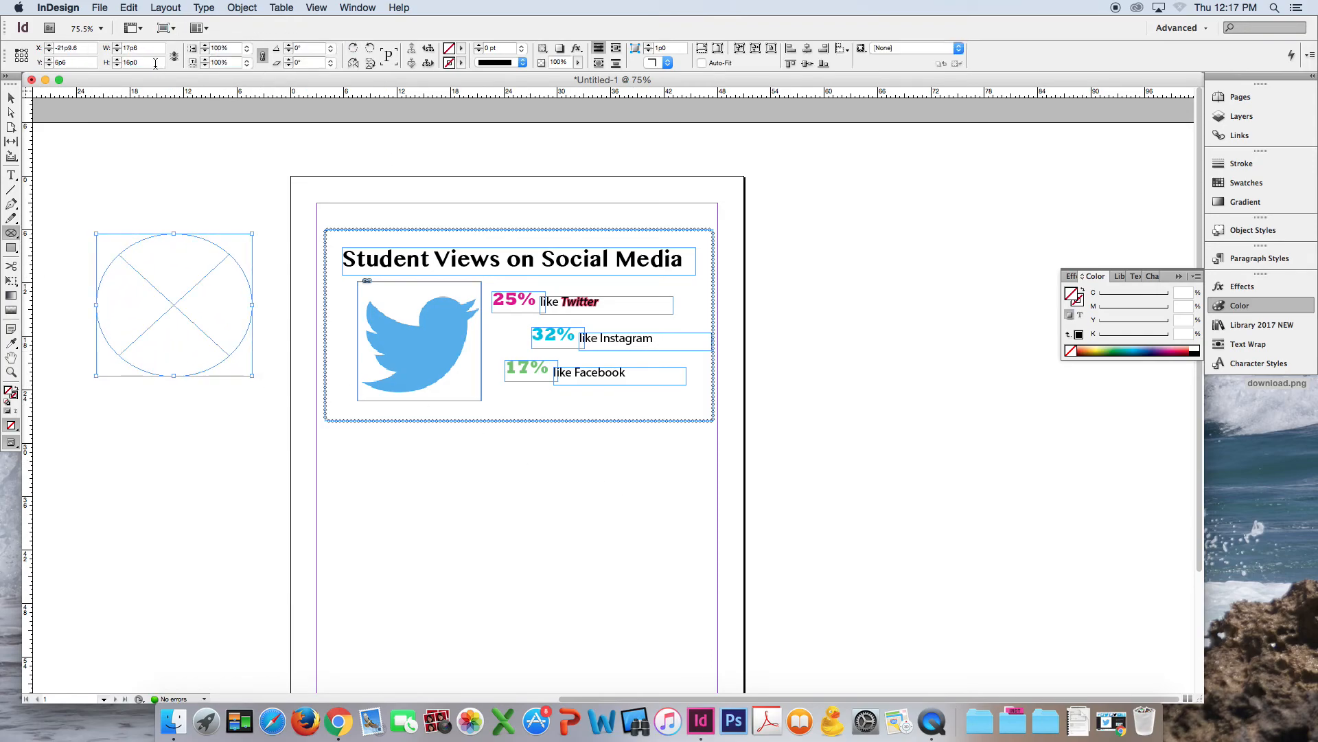
{"action": "left_click", "coordinate": [118, 65]}
{"action": "double_click", "coordinate": [145, 47]}
{"action": "type", "text": "17p0"}
{"action": "key", "text": "Tab"}
{"action": "type", "text": "17p0"}
{"action": "key", "text": "Return"}
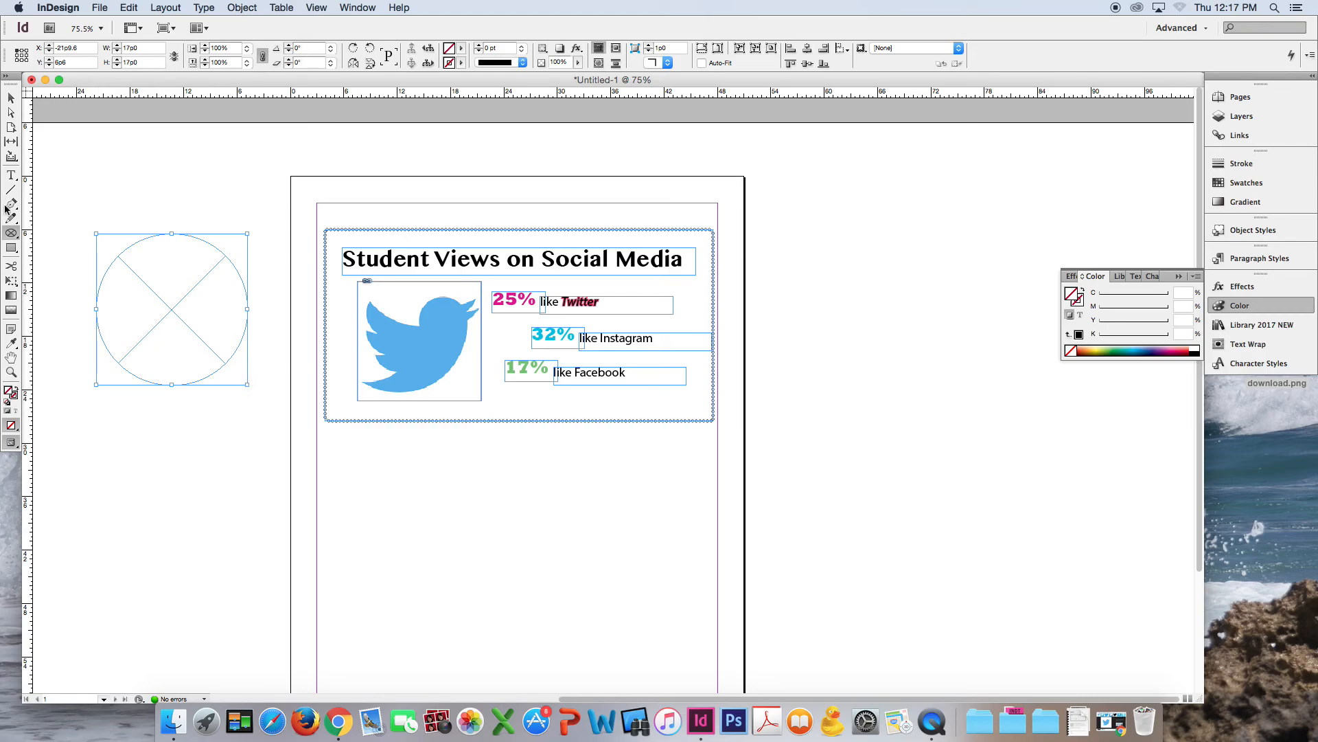
{"action": "left_click", "coordinate": [11, 98]}
{"action": "left_click_drag", "start_coordinate": [161, 279], "coordinate": [176, 275]}
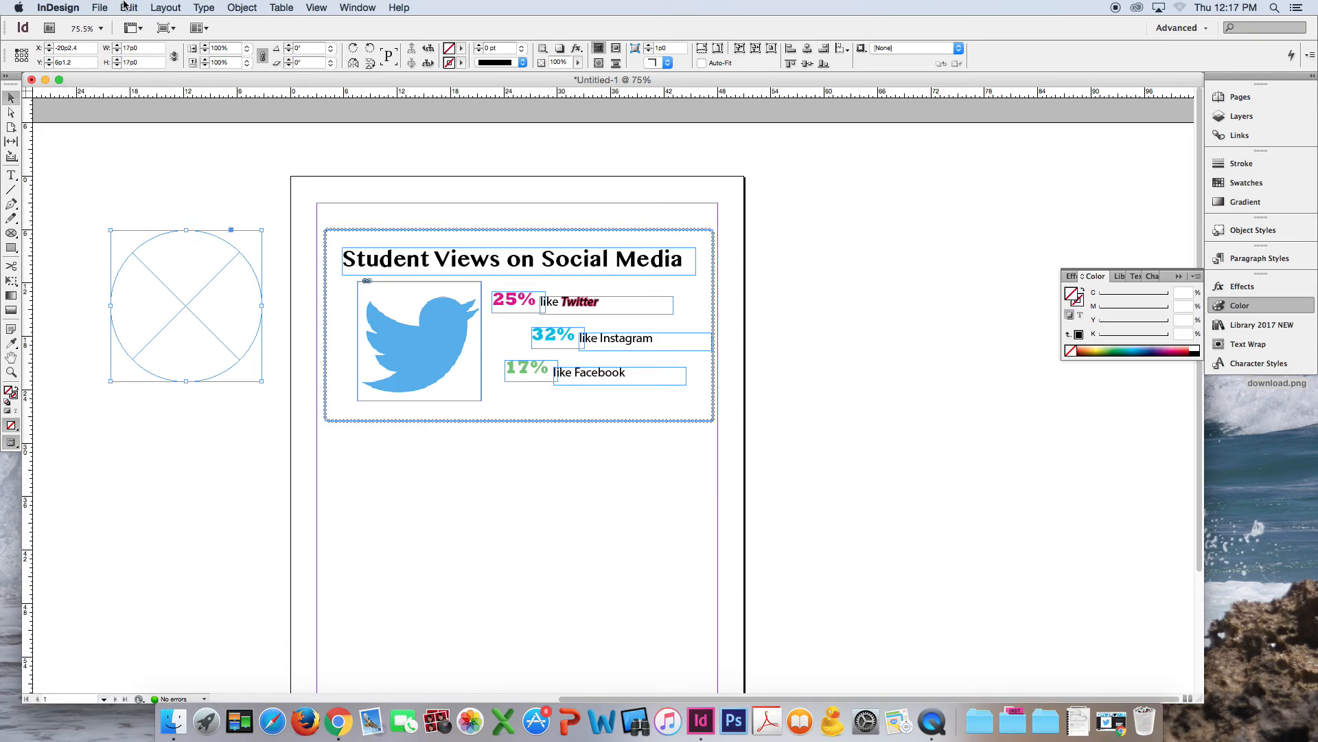
{"action": "left_click", "coordinate": [101, 7]}
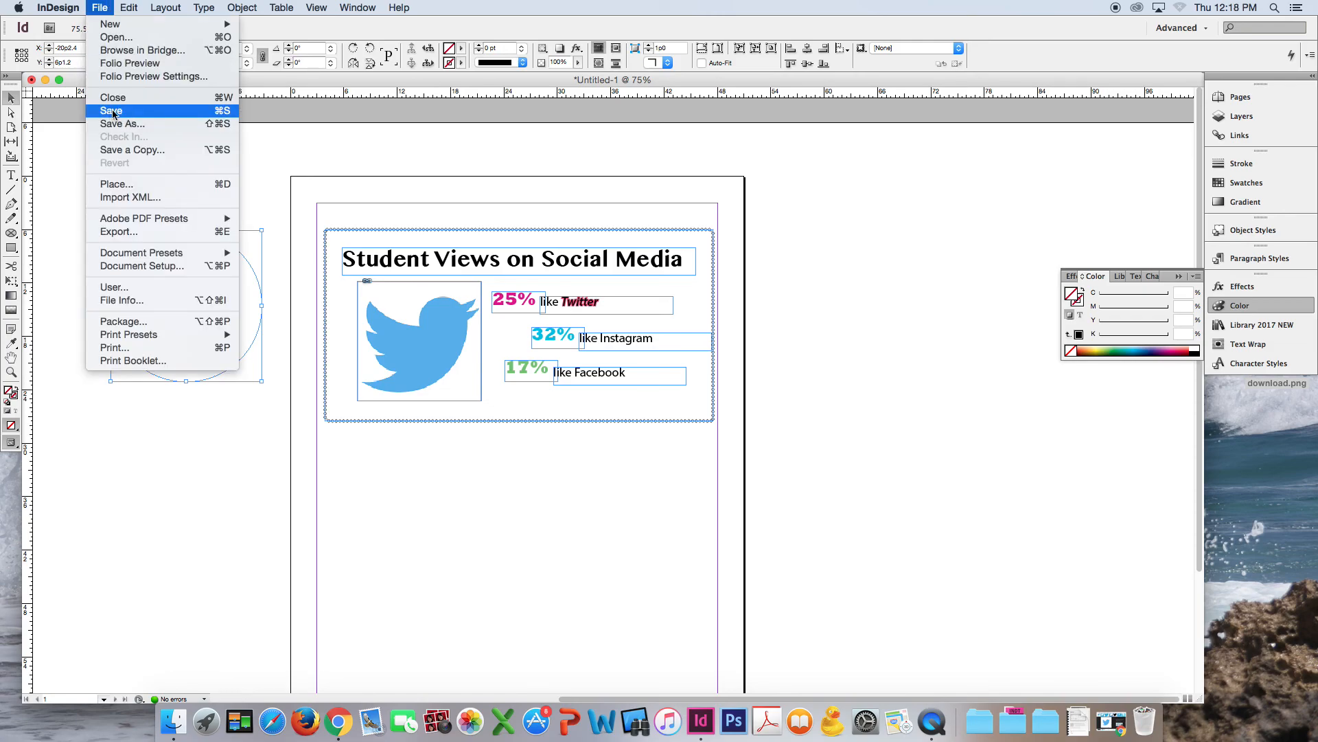
{"action": "left_click", "coordinate": [121, 124]}
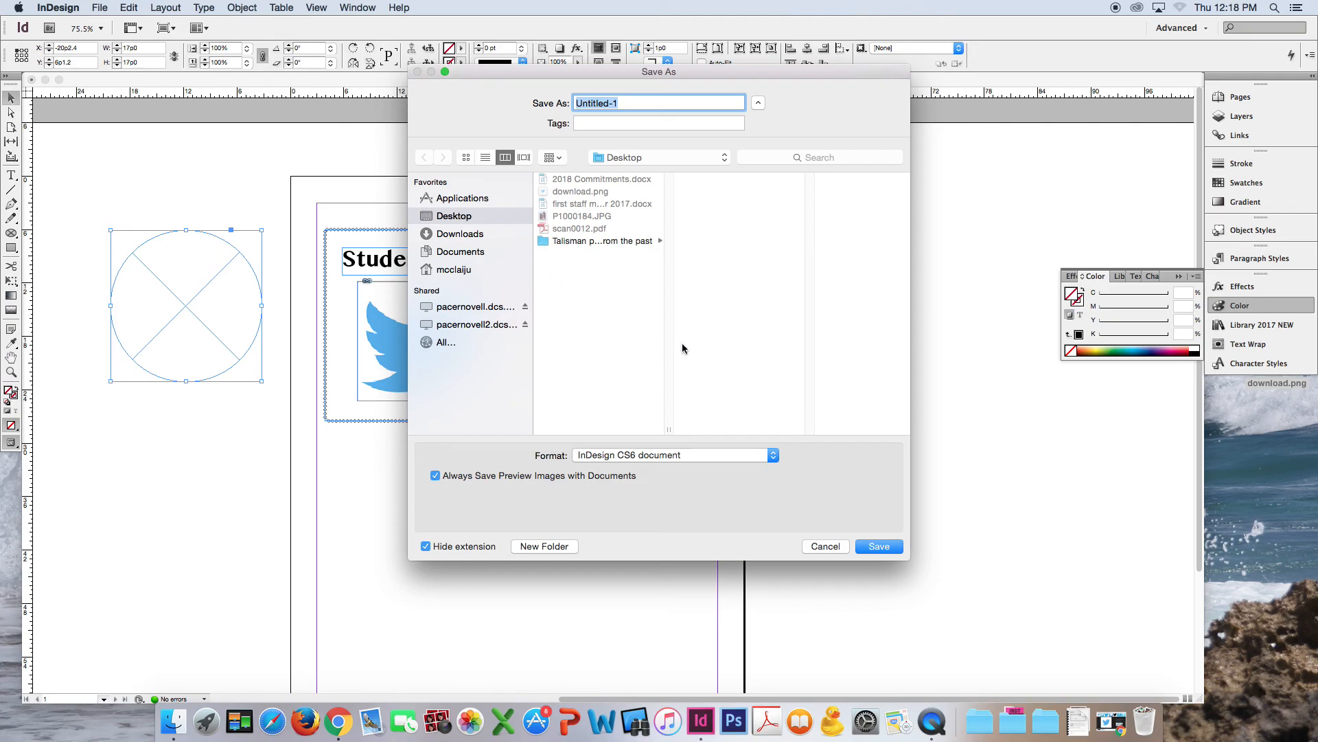
{"action": "left_click", "coordinate": [825, 547]}
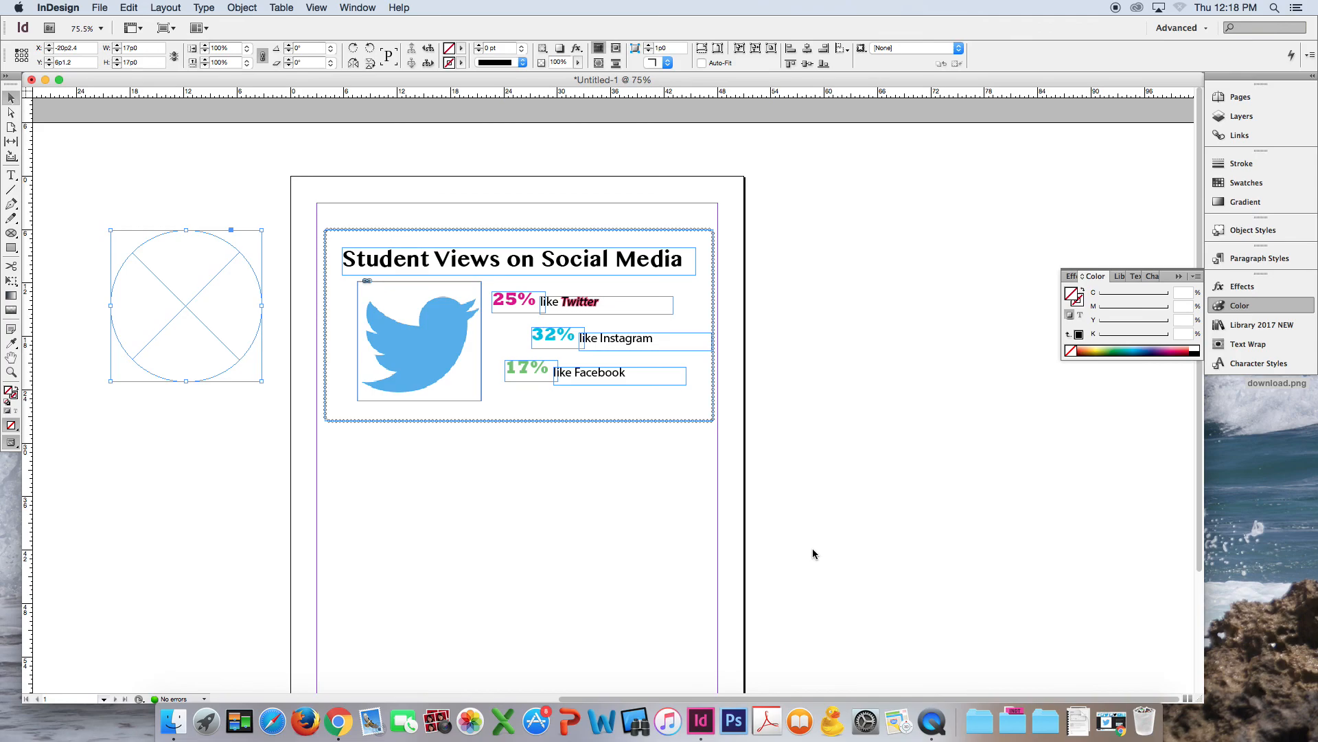
- Switch to Finder, create a new folder on the Desktop, and return to InDesign
{"action": "left_click", "coordinate": [1294, 502]}
{"action": "left_click", "coordinate": [88, 7]}
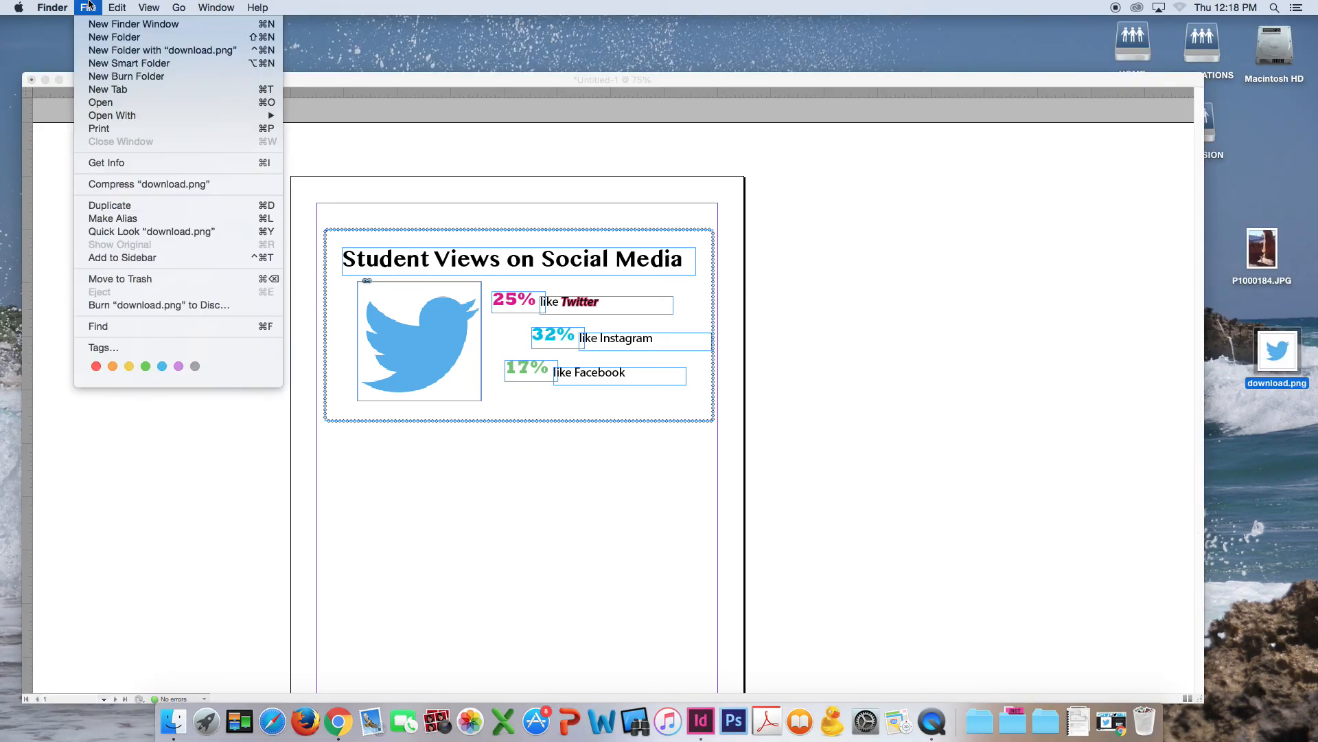
{"action": "left_click", "coordinate": [94, 38]}
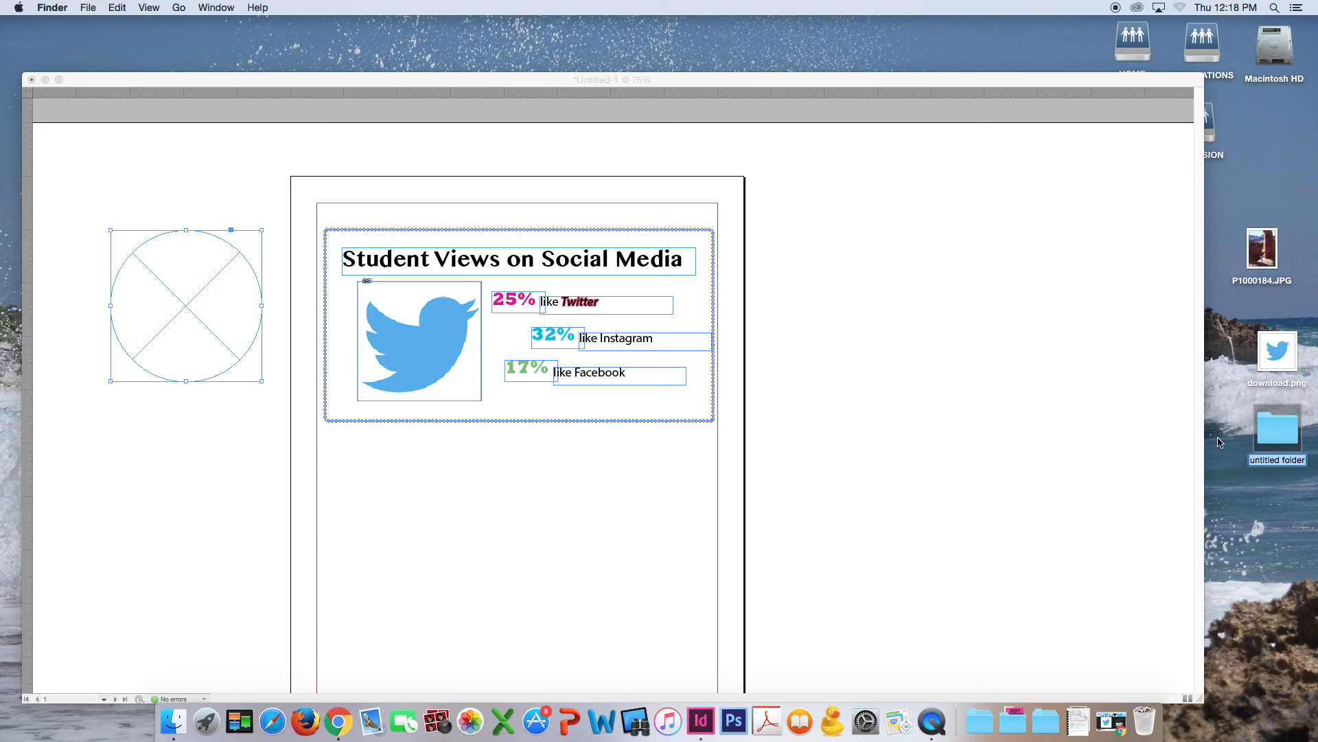
{"action": "left_click", "coordinate": [1131, 422]}
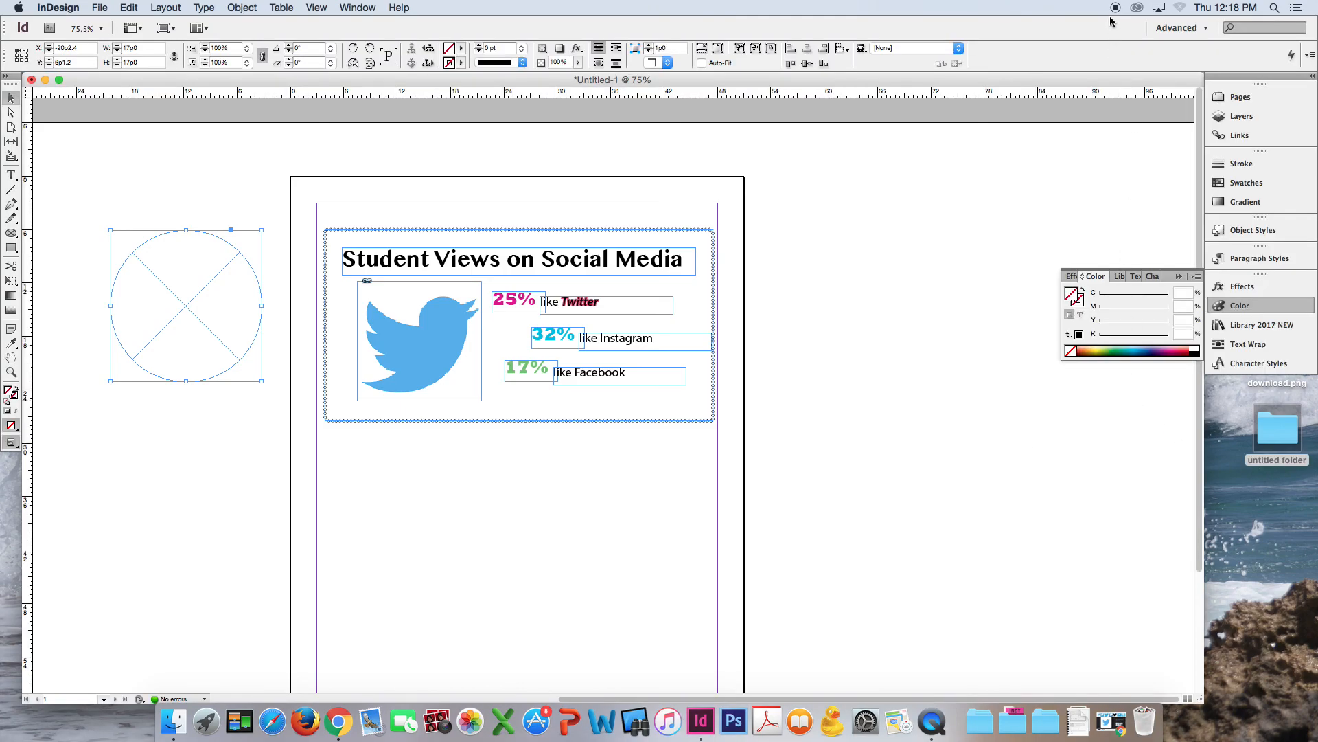